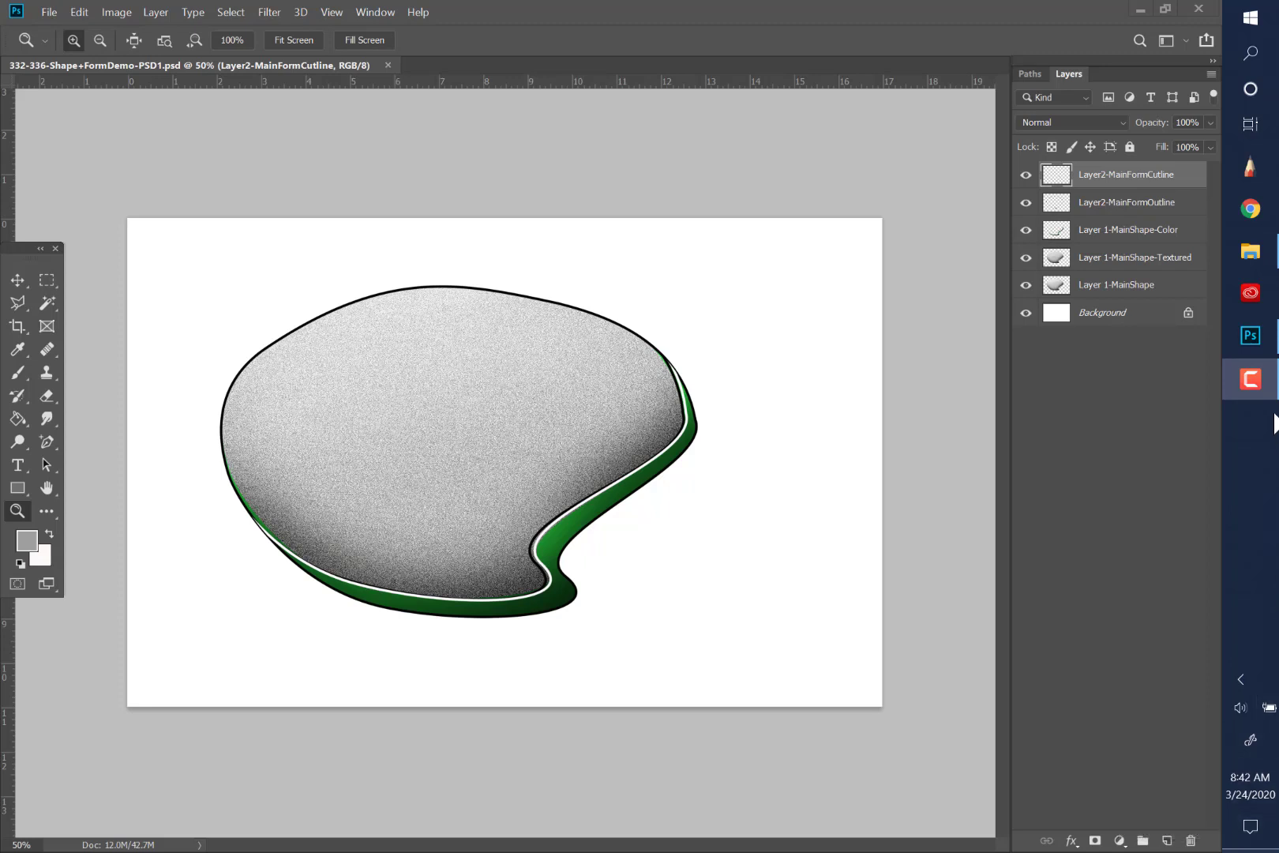
Select the Layer 1-MainShape-Textured layer, then hide it and show it again to compare the shape without its texture
{"action": "left_click", "coordinate": [1122, 263]}
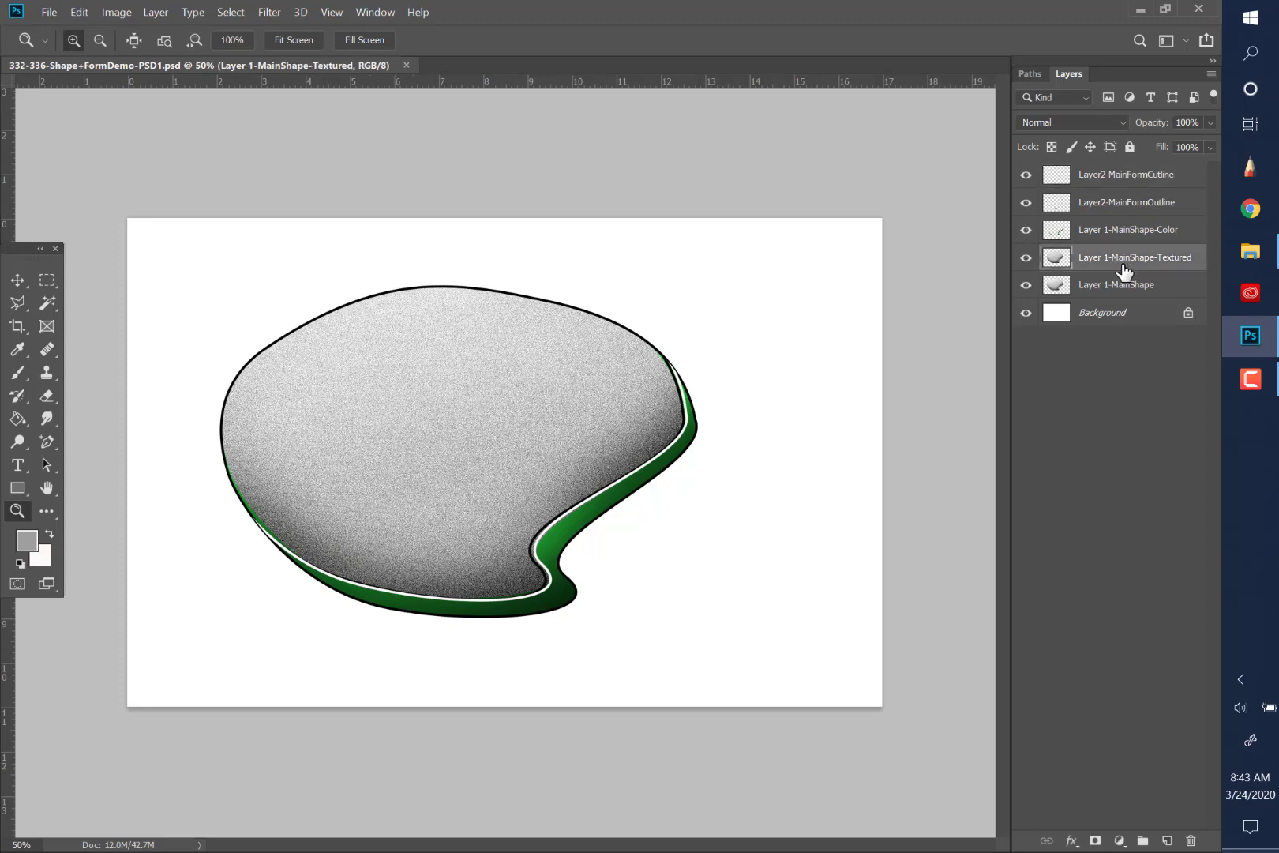
{"action": "left_click", "coordinate": [1025, 259]}
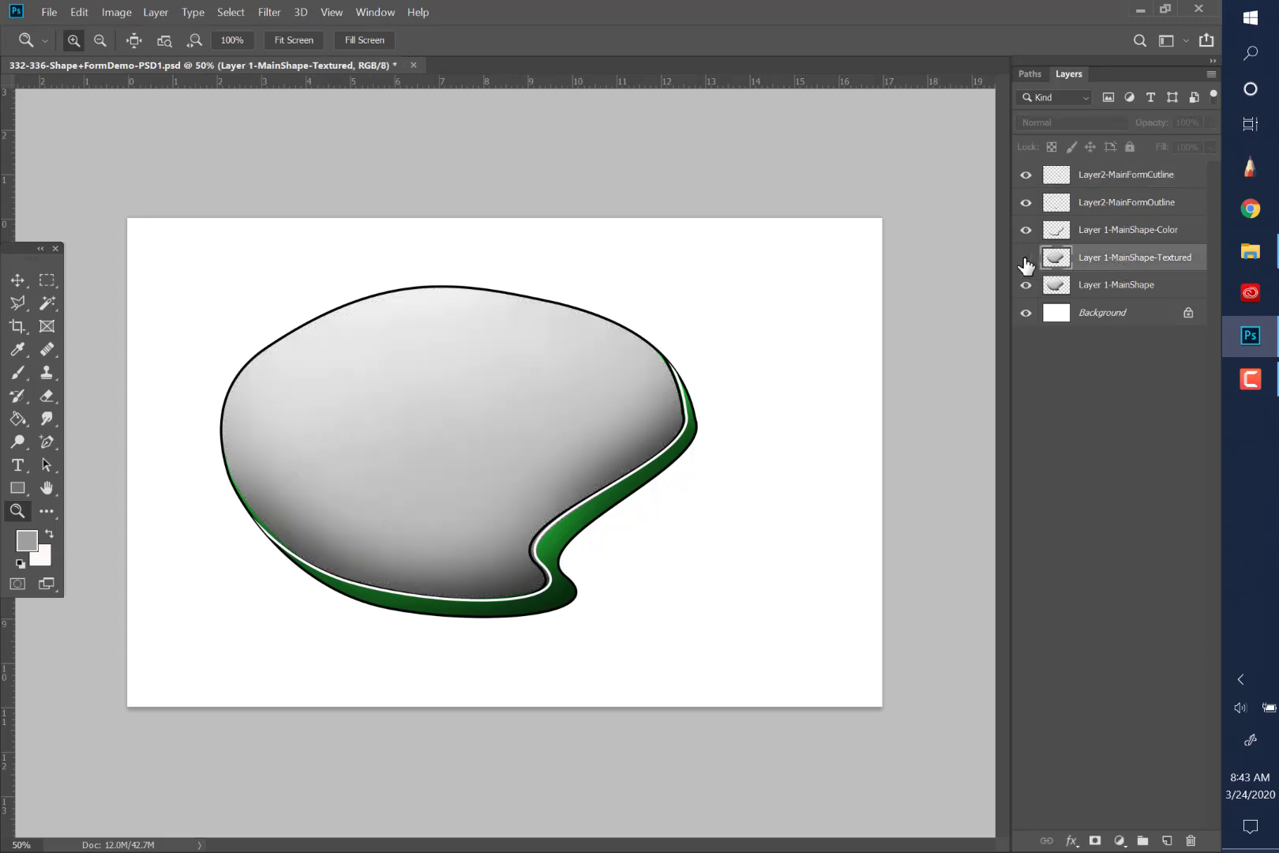
{"action": "left_click", "coordinate": [1026, 259]}
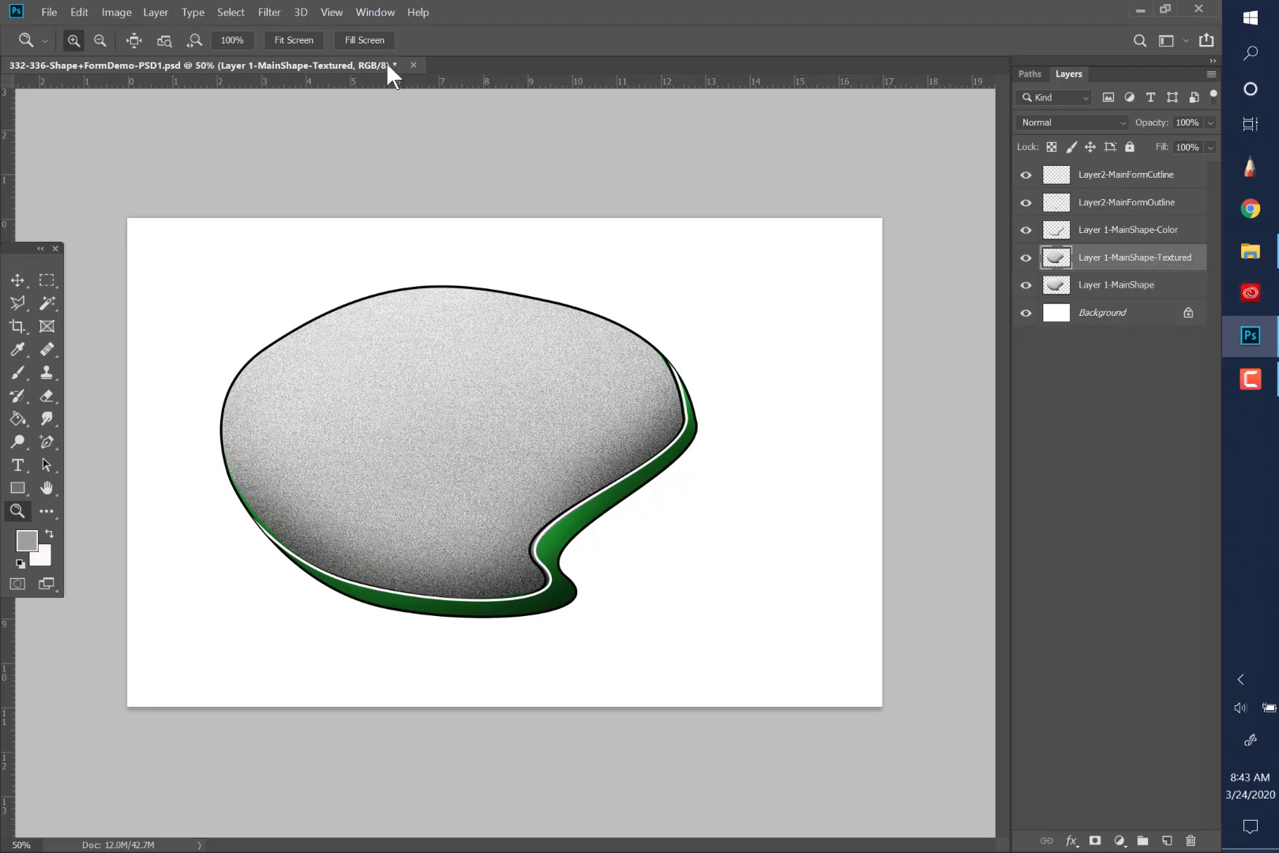
Create a new layer named Layer1C-RecessedDetail directly above the Layer 1-MainShape-Textured layer
{"action": "left_click", "coordinate": [156, 11]}
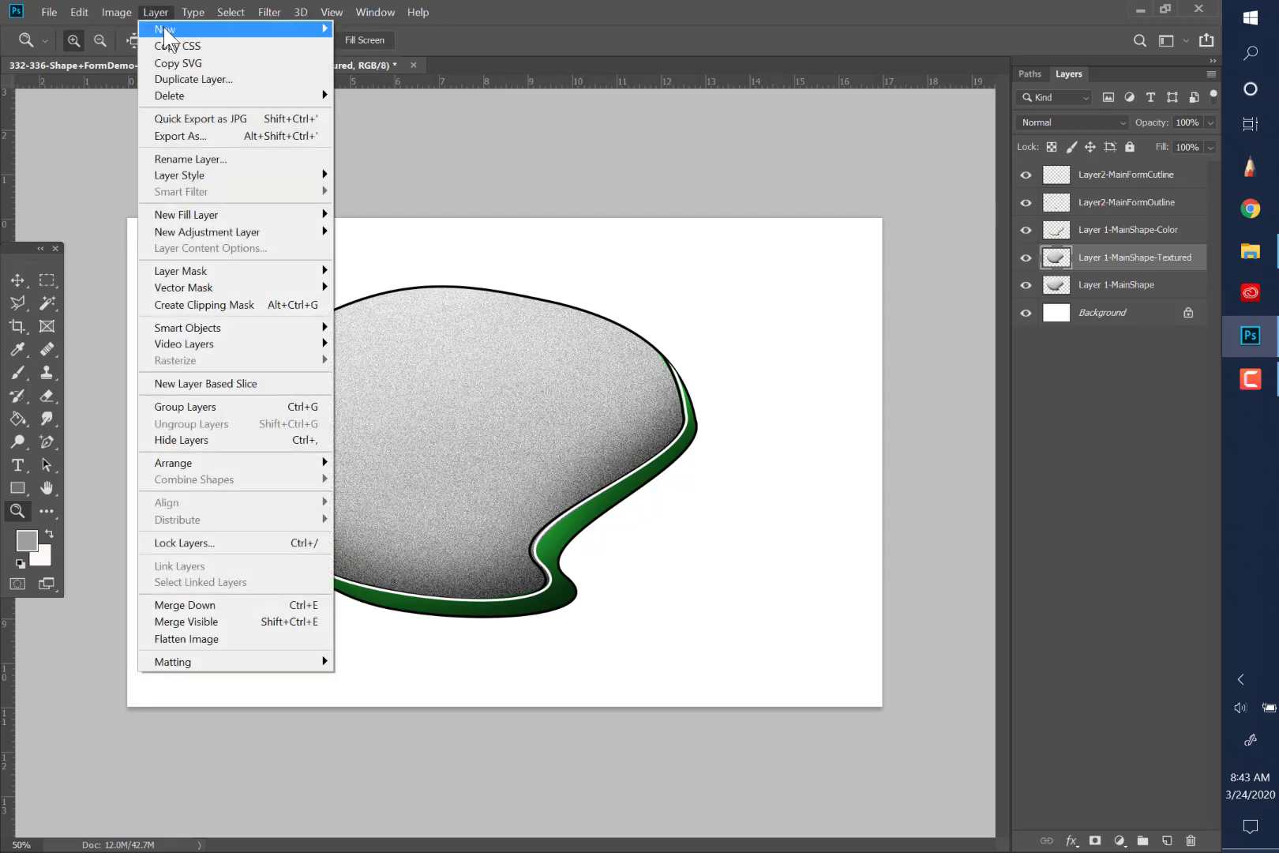
{"action": "mouse_move", "coordinate": [221, 29]}
{"action": "left_click", "coordinate": [356, 33]}
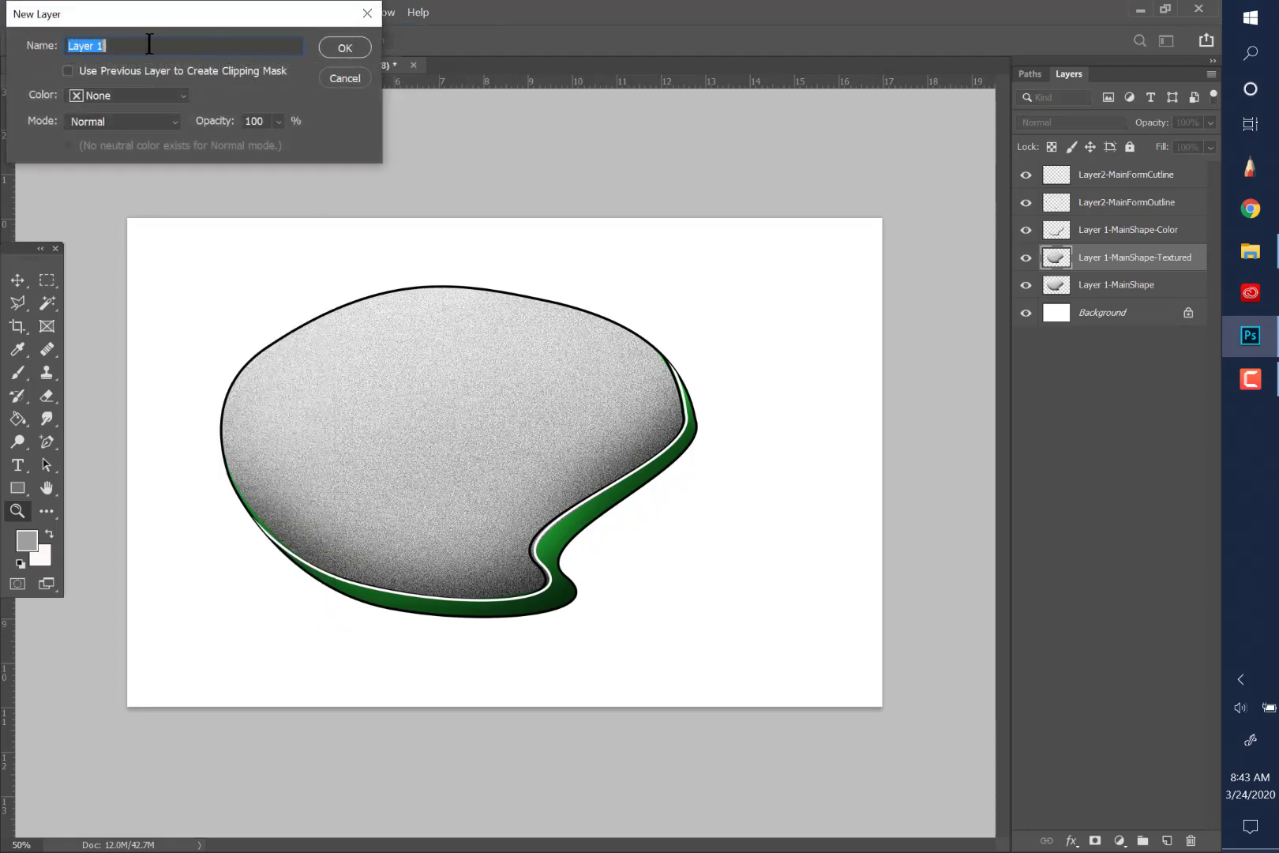
{"action": "left_click", "coordinate": [144, 47]}
{"action": "key", "text": "BackSpace"}
{"action": "key", "text": "BackSpace"}
{"action": "type", "text": "1C-RedessedDetail"}
{"action": "left_click", "coordinate": [344, 49]}
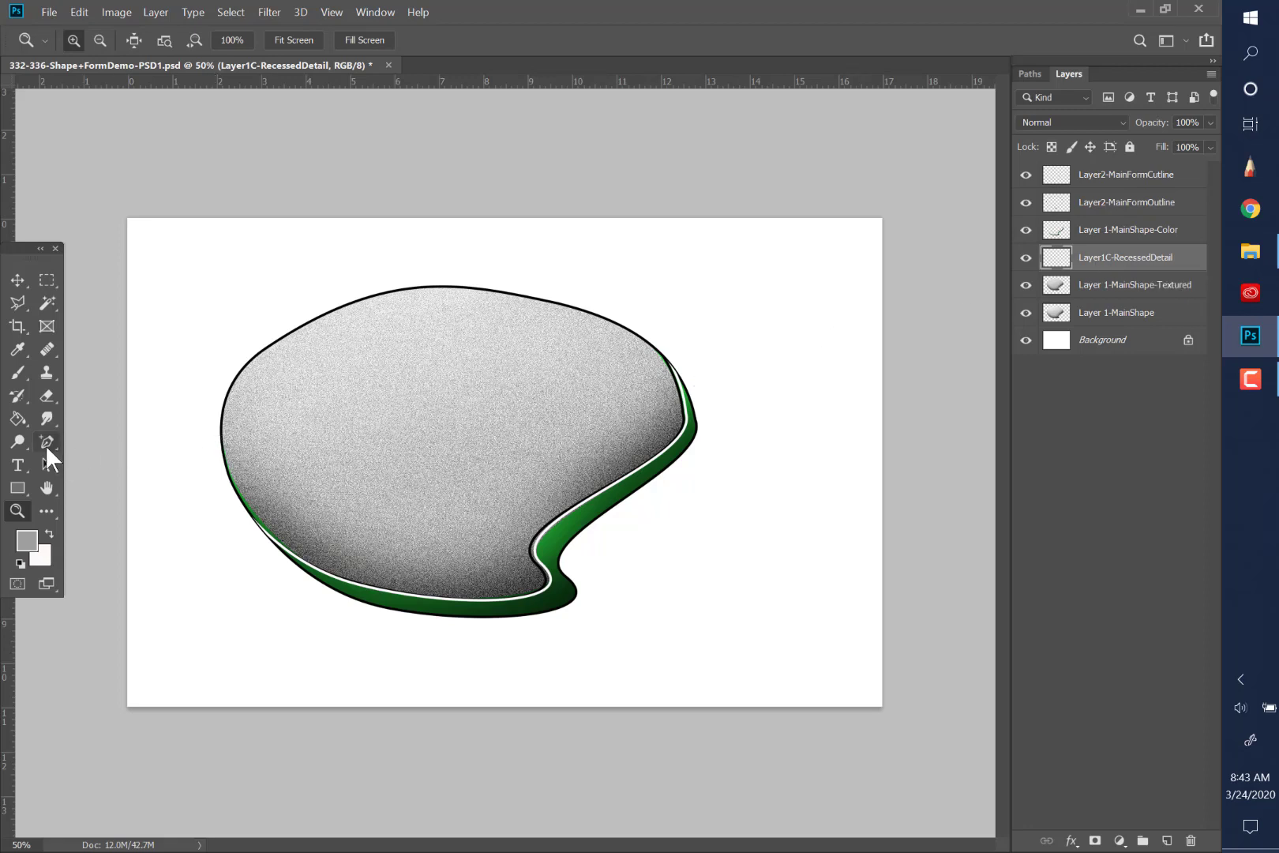
Set the foreground color to the medium gray #878686
{"action": "left_click", "coordinate": [27, 540]}
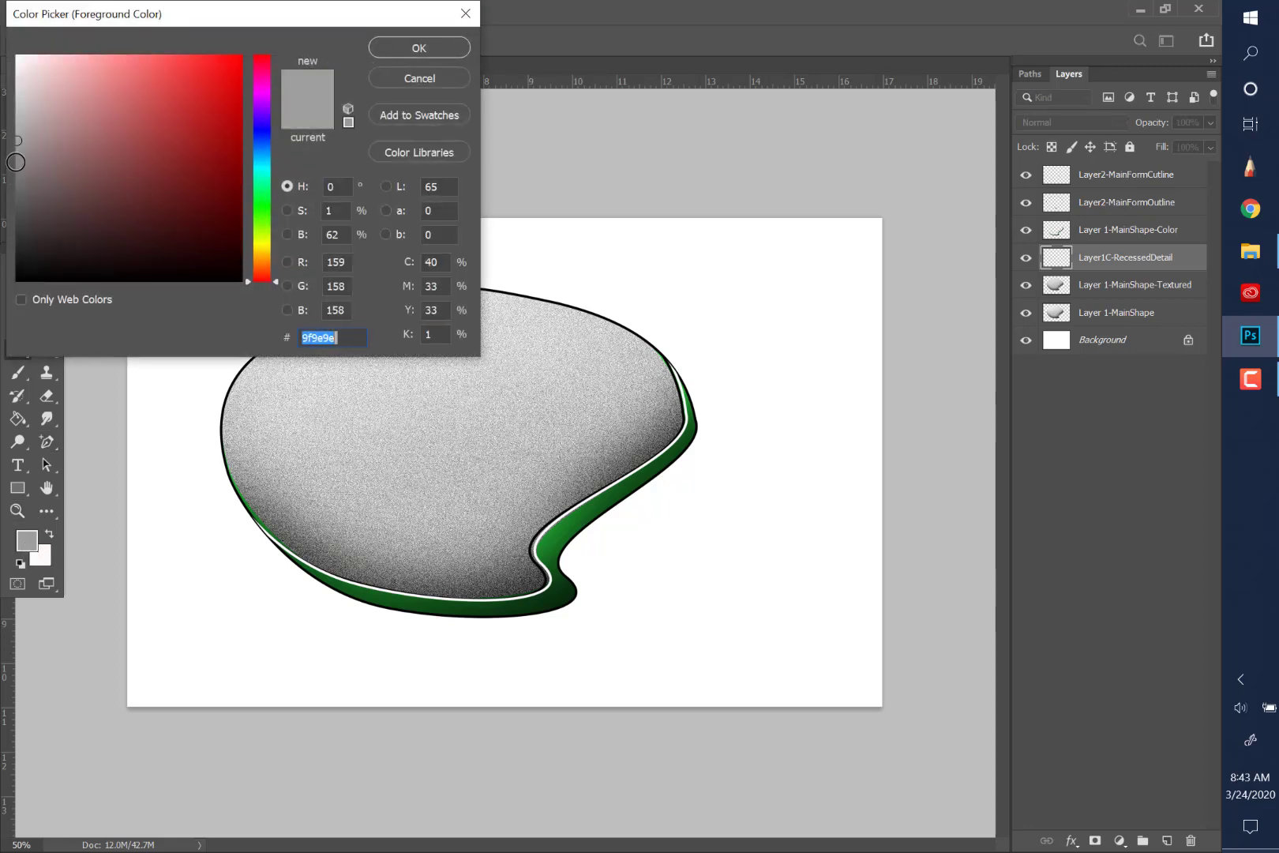
{"action": "left_click", "coordinate": [36, 152]}
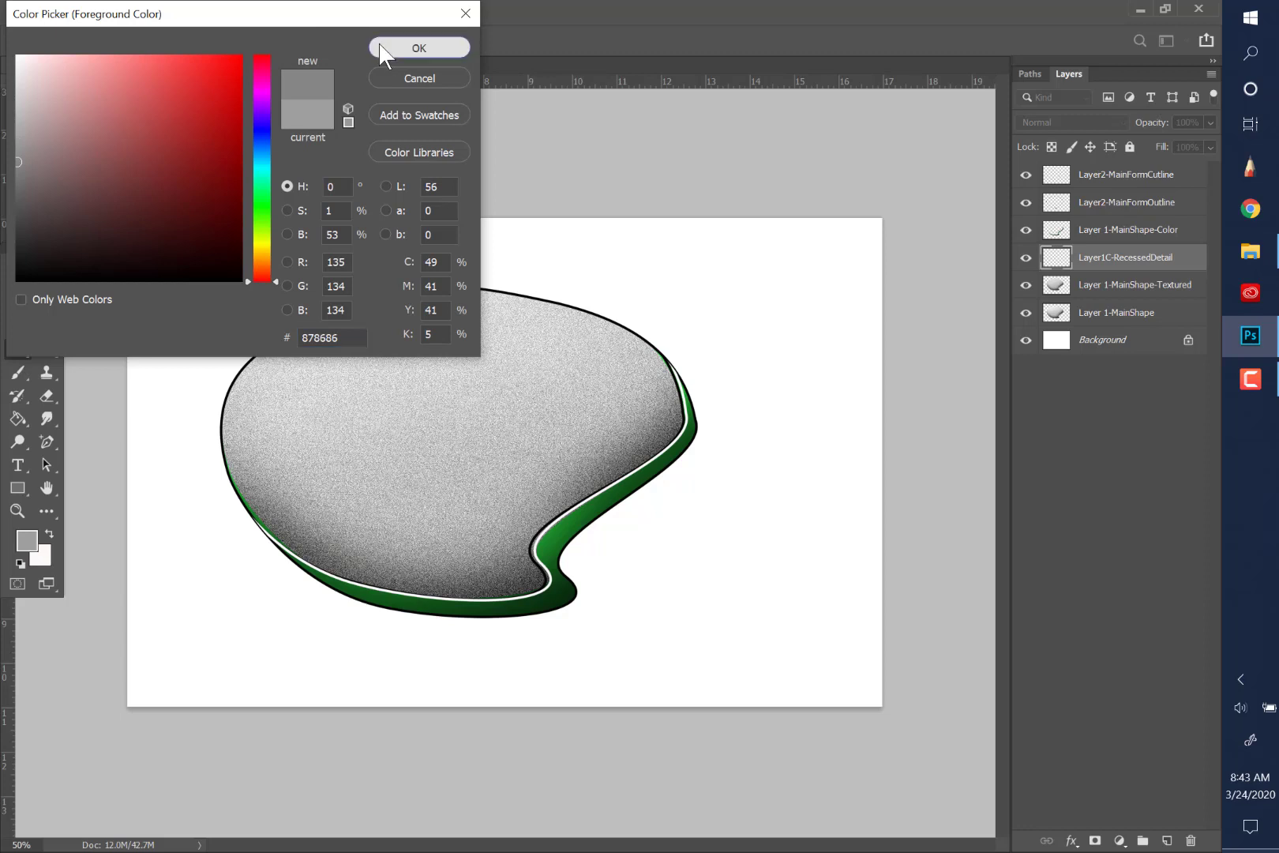
{"action": "left_click", "coordinate": [379, 44]}
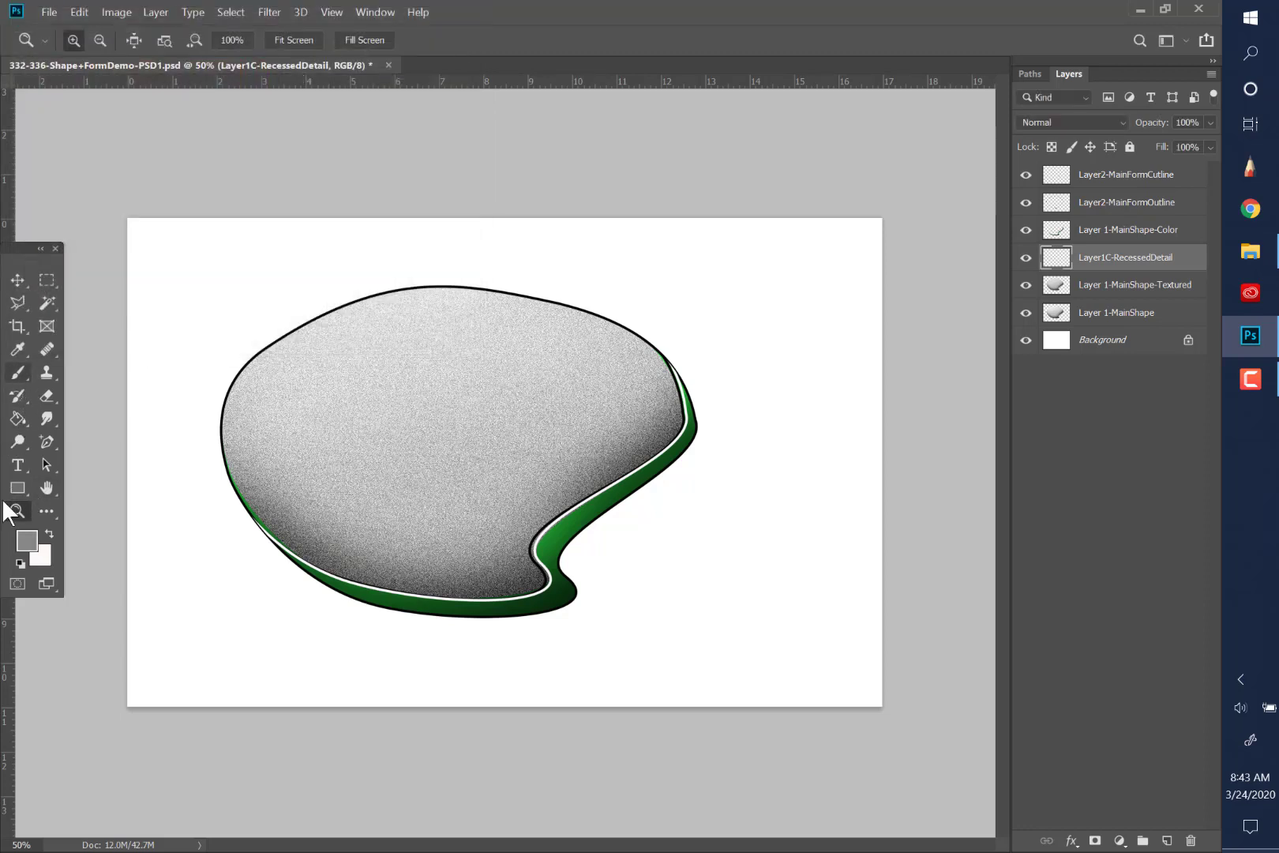
{"action": "left_click", "coordinate": [26, 545]}
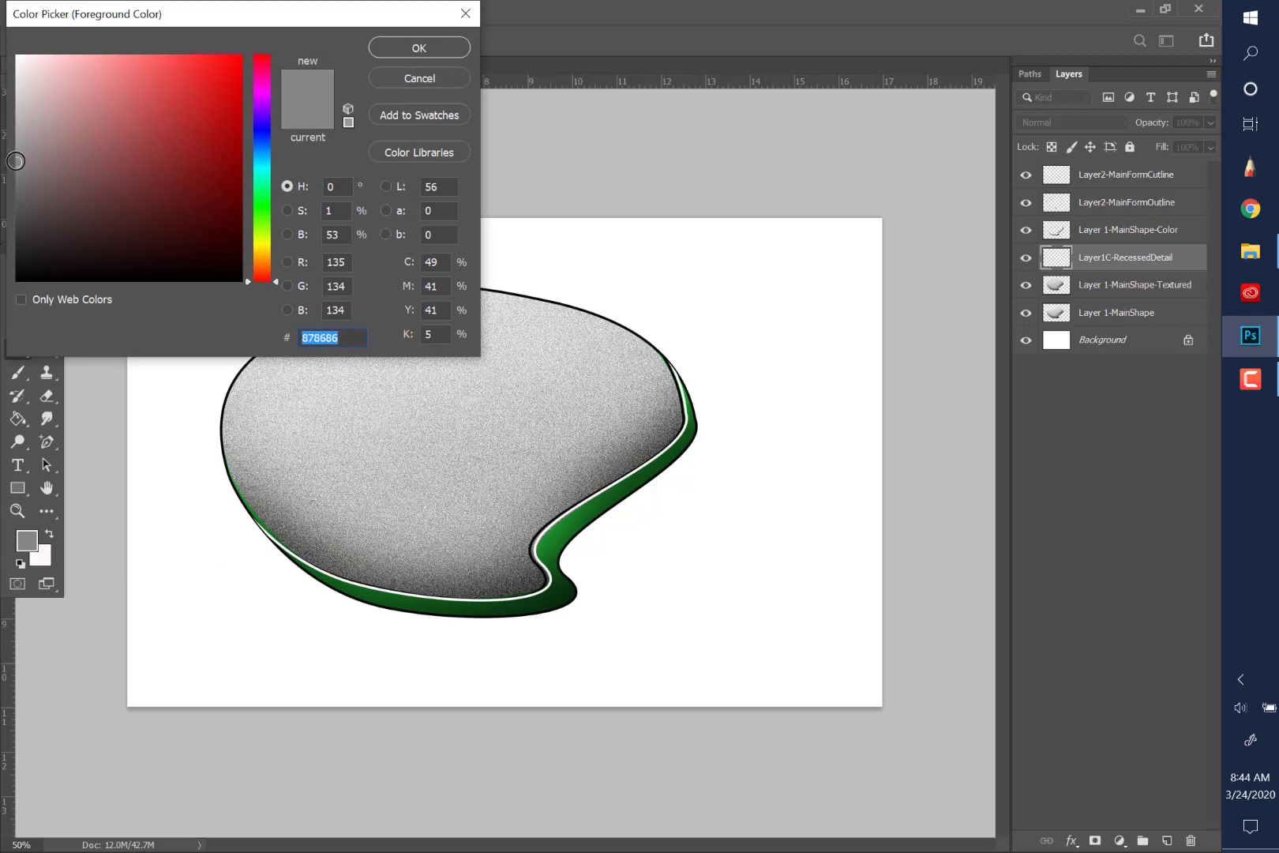
{"action": "left_click", "coordinate": [408, 47]}
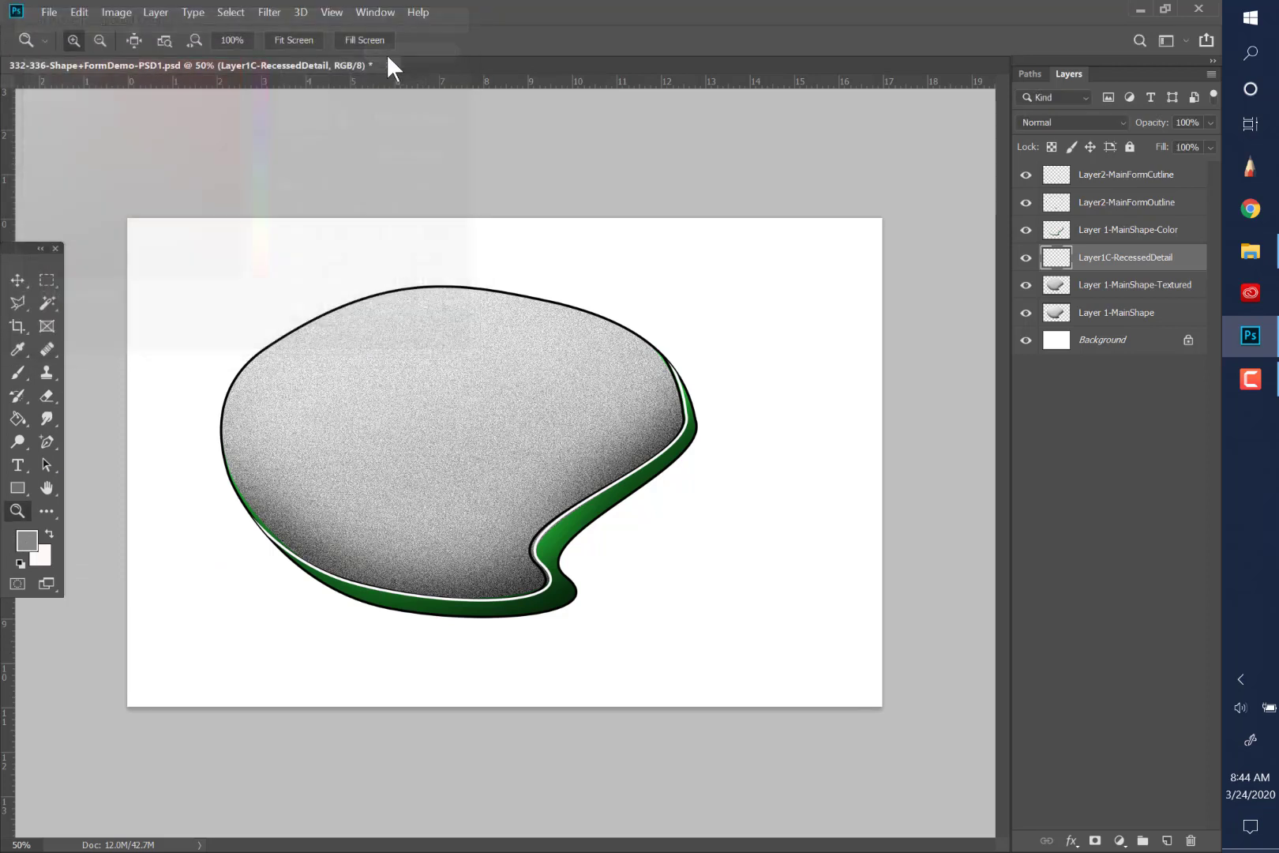
Set the Brush tool to a 40 px size for painting hard-edged strokes
{"action": "left_click", "coordinate": [19, 372]}
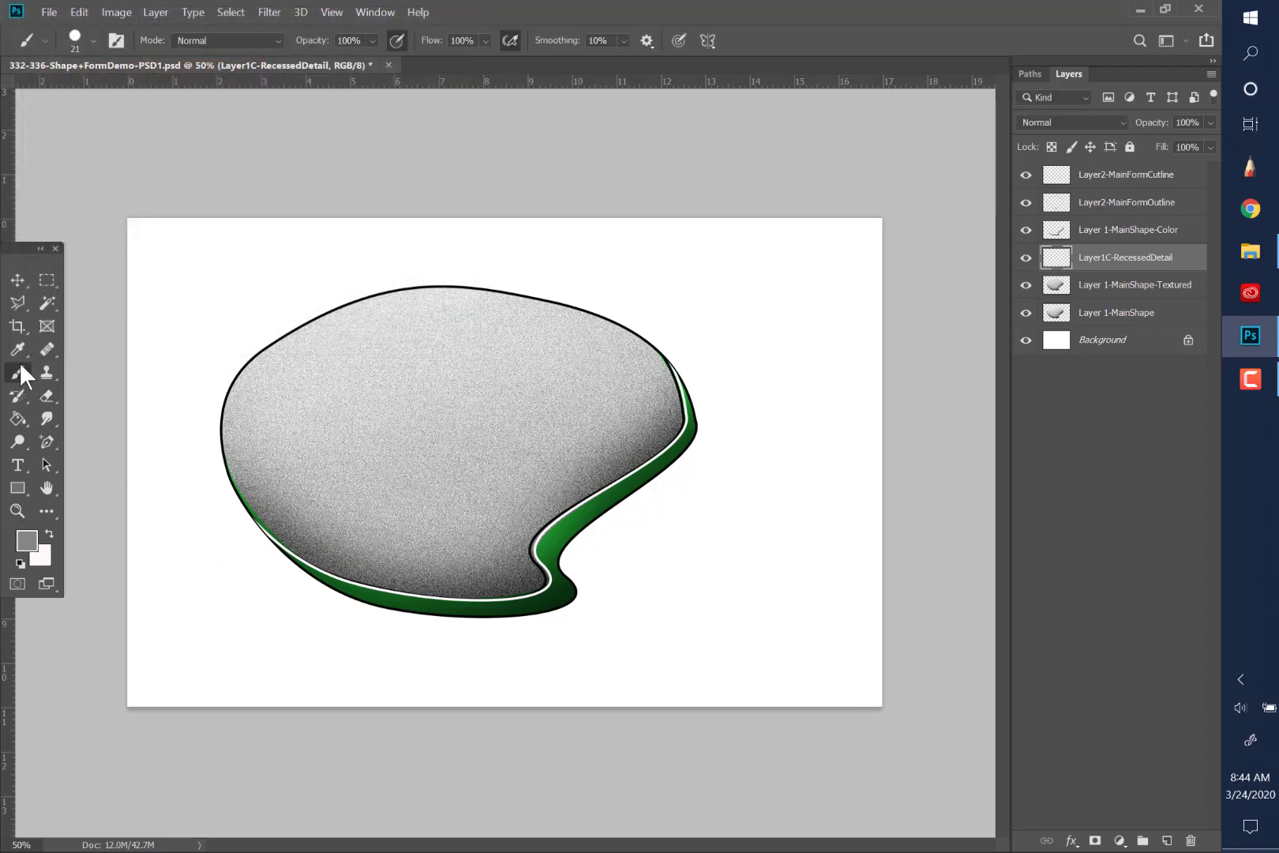
{"action": "left_click", "coordinate": [92, 40]}
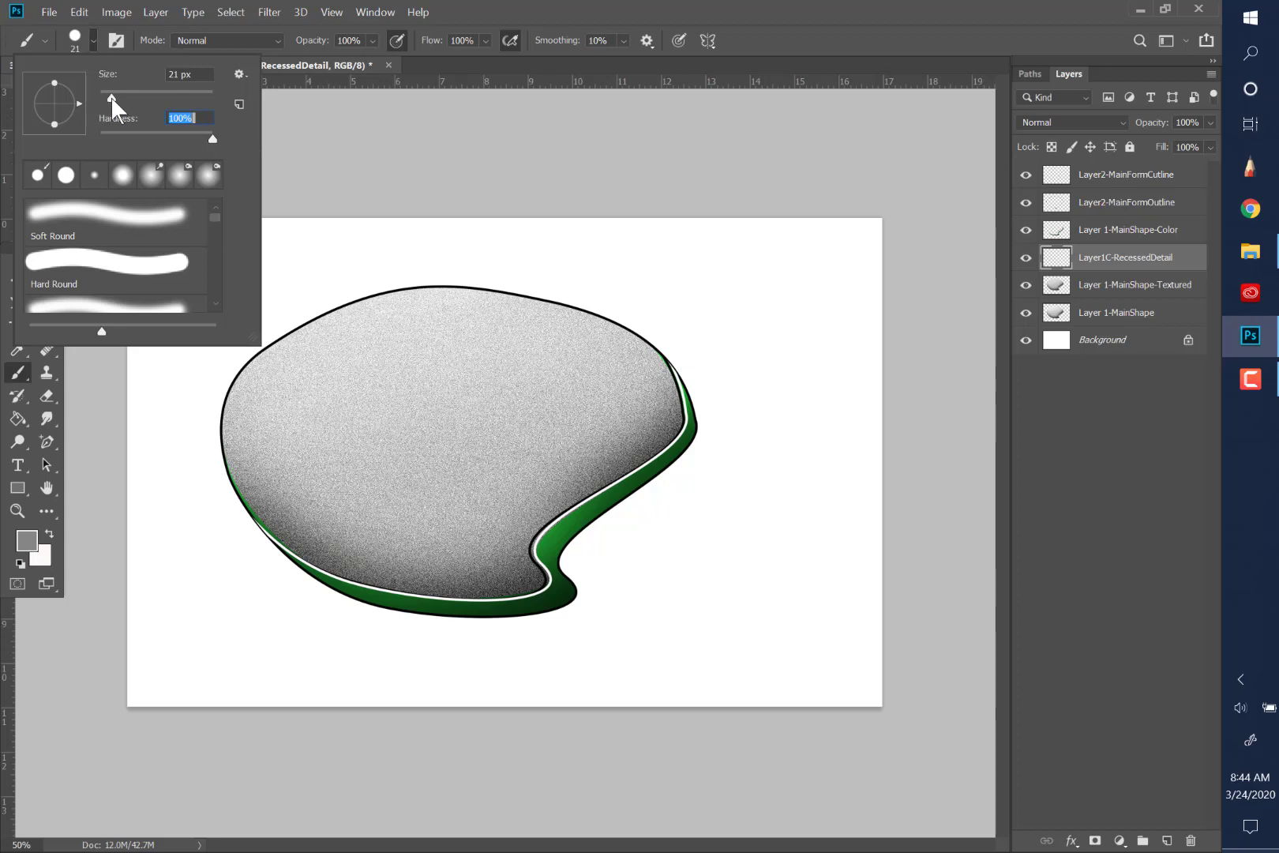
{"action": "left_click_drag", "start_coordinate": [111, 96], "coordinate": [107, 96]}
{"action": "left_click_drag", "start_coordinate": [105, 96], "coordinate": [107, 97]}
{"action": "left_click", "coordinate": [456, 6]}
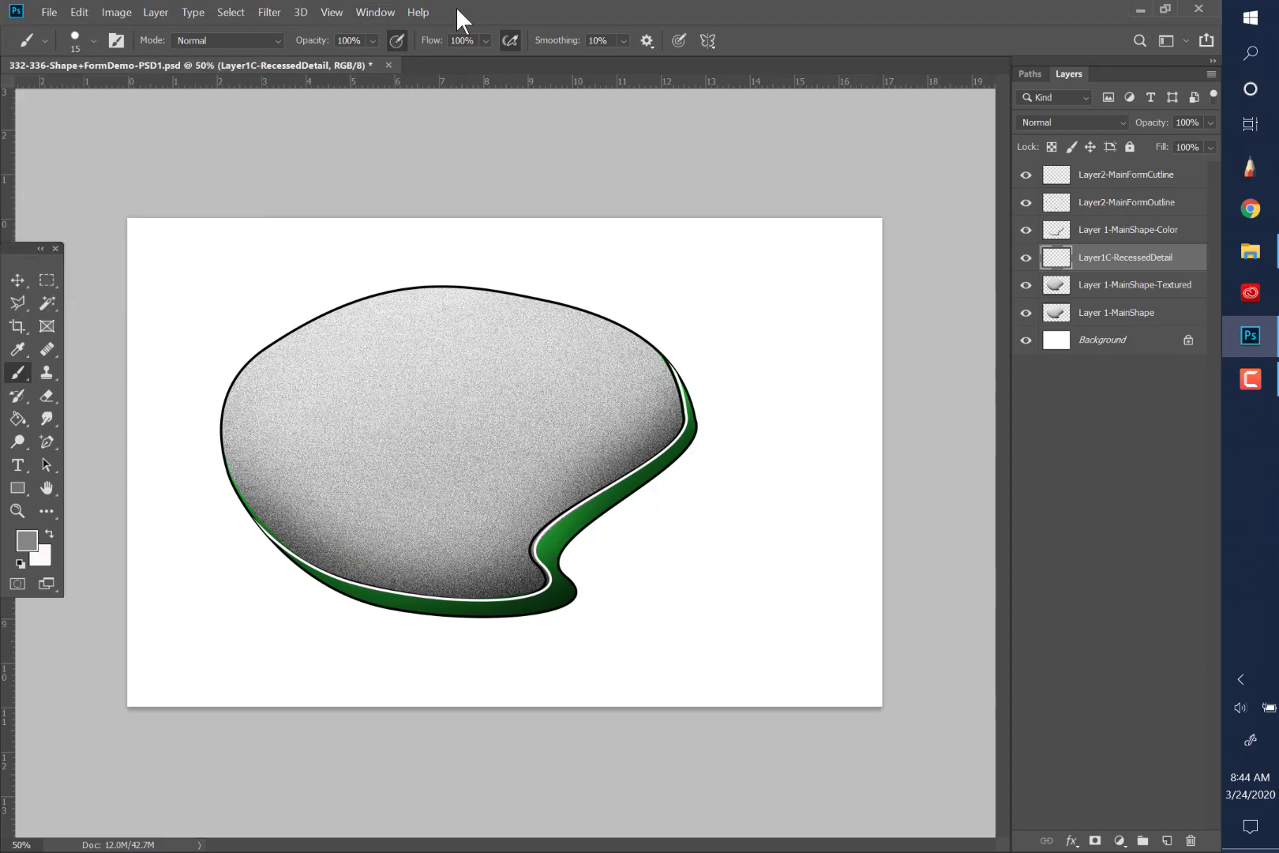
{"action": "left_click", "coordinate": [93, 40]}
{"action": "left_click", "coordinate": [121, 97]}
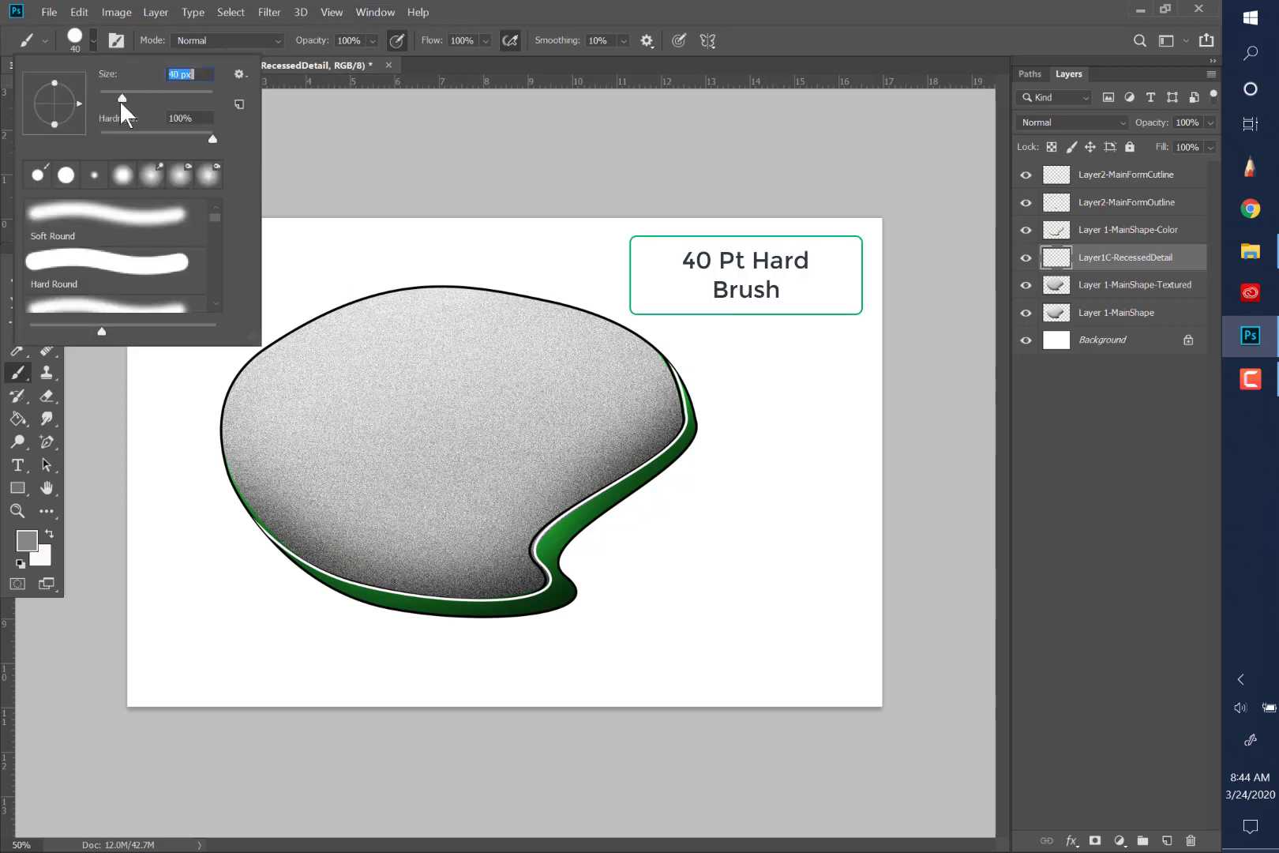
{"action": "left_click", "coordinate": [486, 12]}
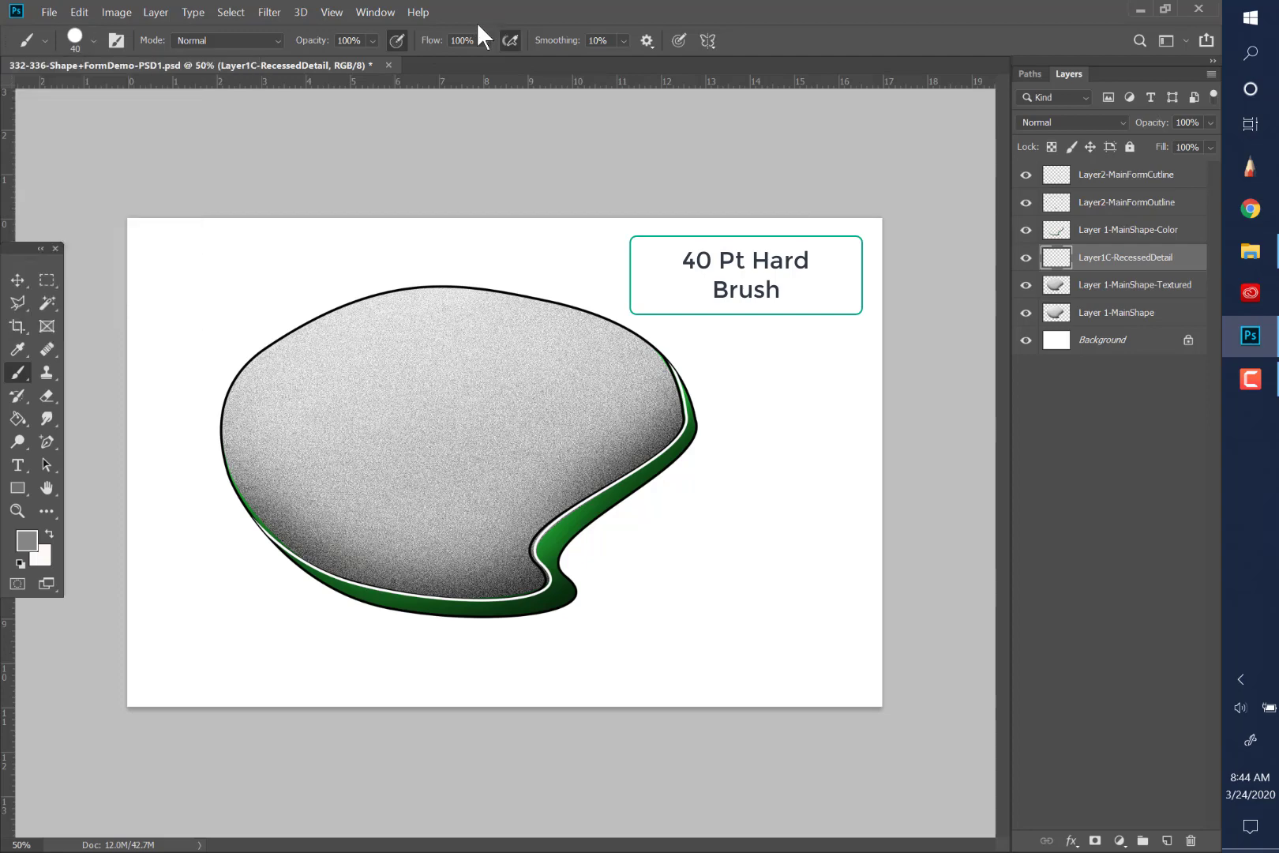
Paint five curved gray strokes along the shape's lower-left edge, each running from the rim inward, on the Layer1C-RecessedDetail layer
{"action": "left_click", "coordinate": [17, 510]}
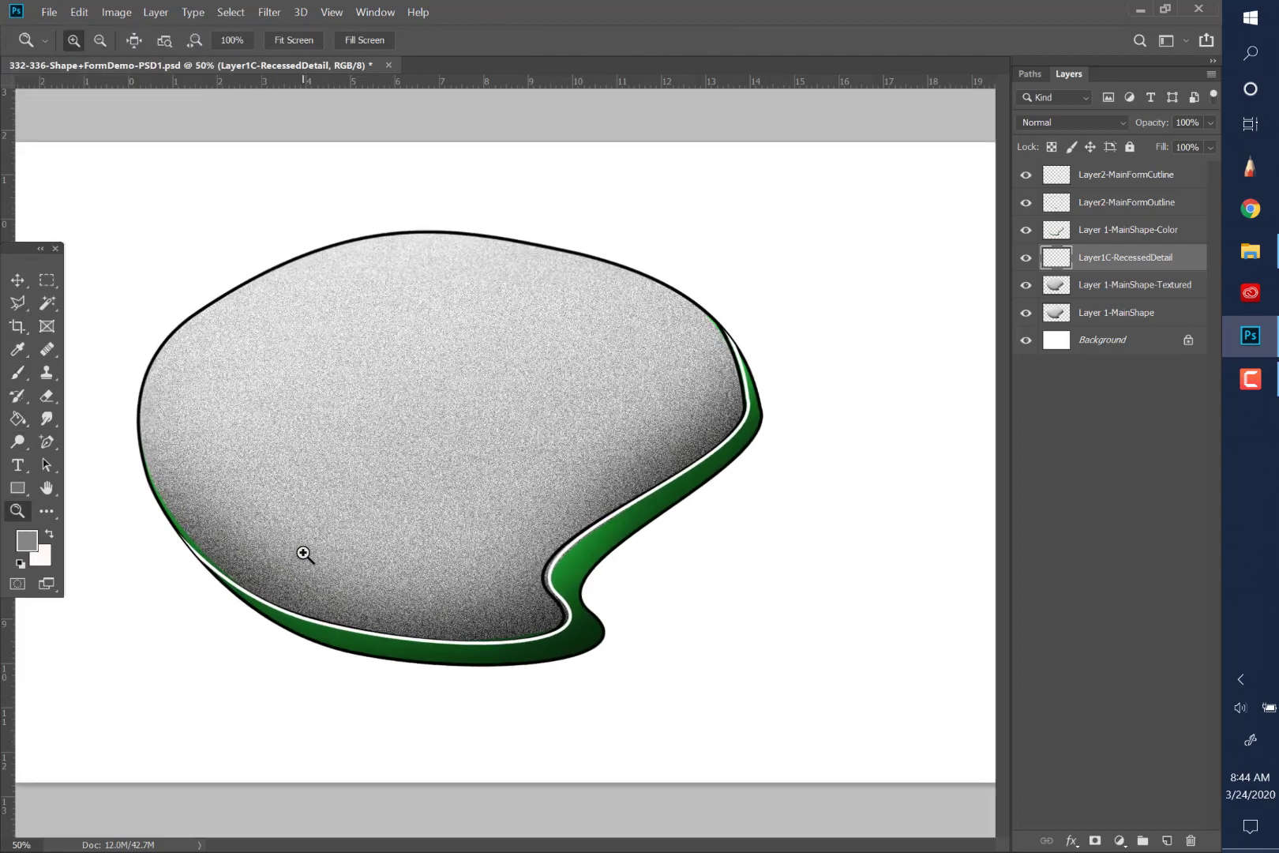
{"action": "left_click", "coordinate": [304, 554]}
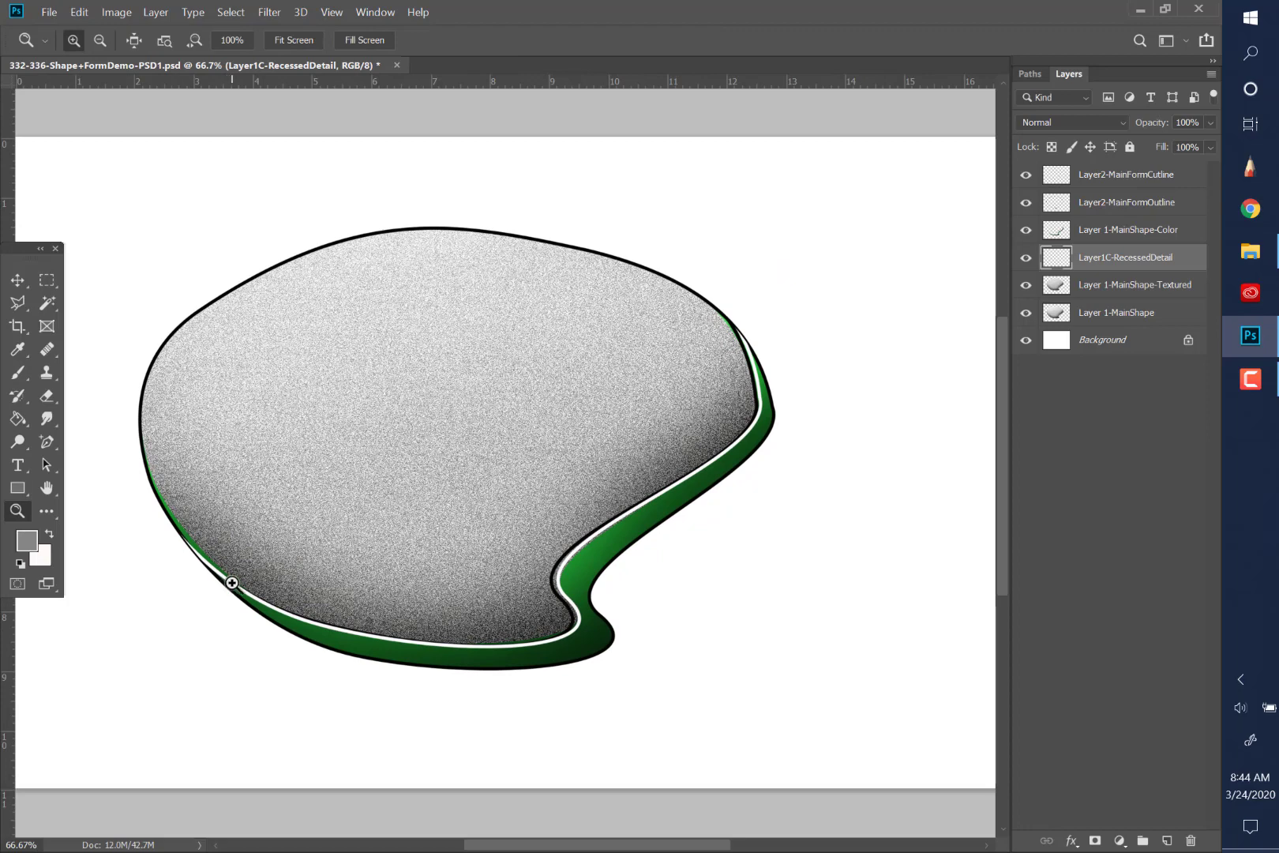
{"action": "left_click", "coordinate": [231, 581]}
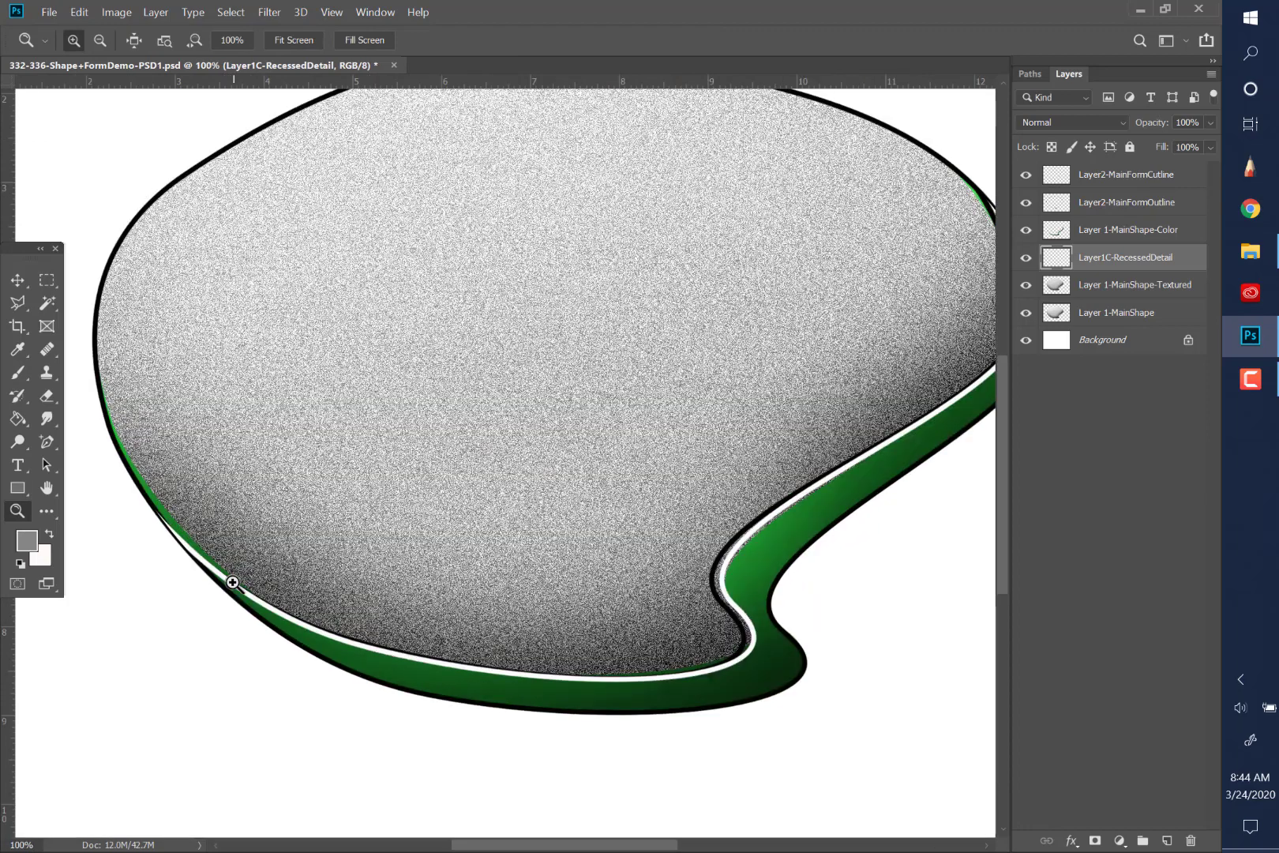
{"action": "left_click", "coordinate": [18, 372]}
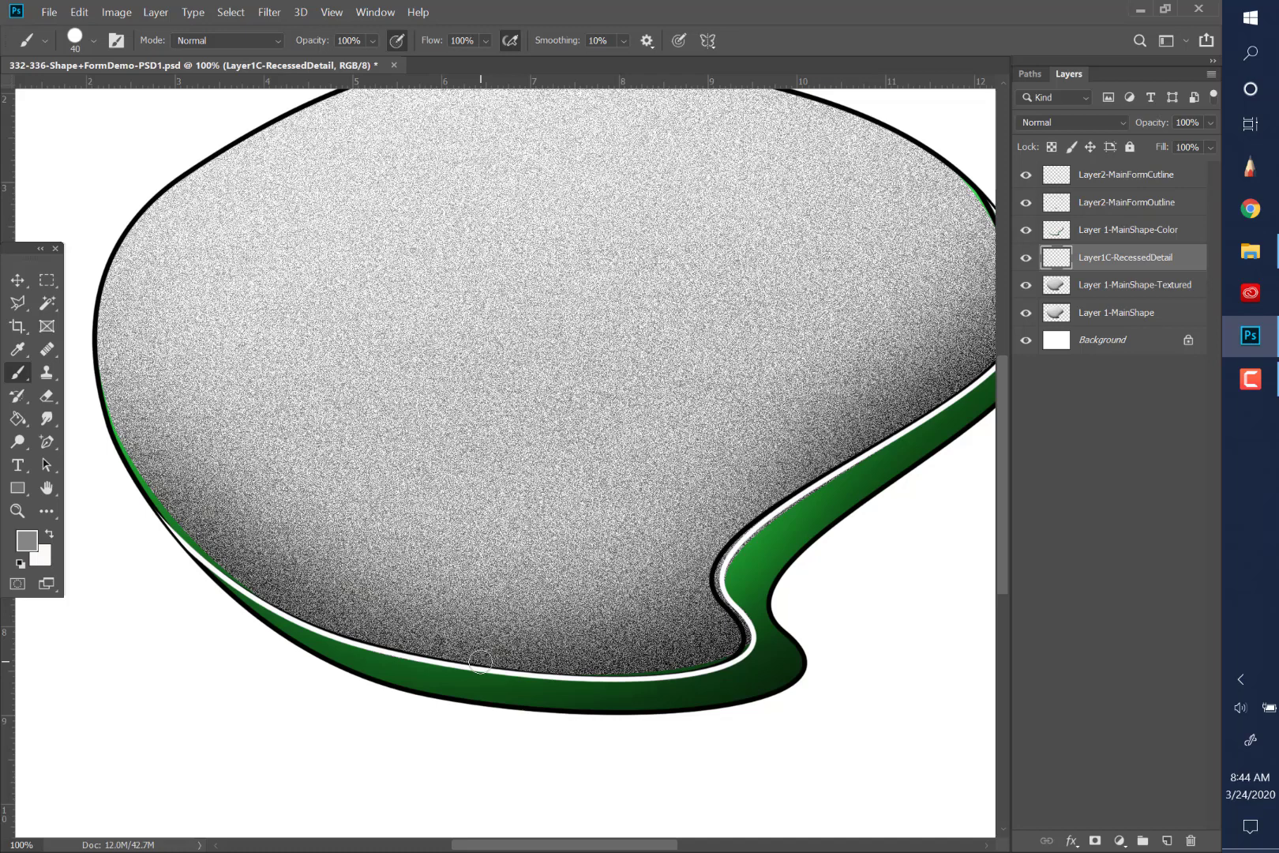
{"action": "mouse_move", "coordinate": [480, 661]}
{"action": "left_mouse_down"}
{"action": "mouse_move", "coordinate": [471, 603]}
{"action": "mouse_move", "coordinate": [501, 531]}
{"action": "left_mouse_up"}
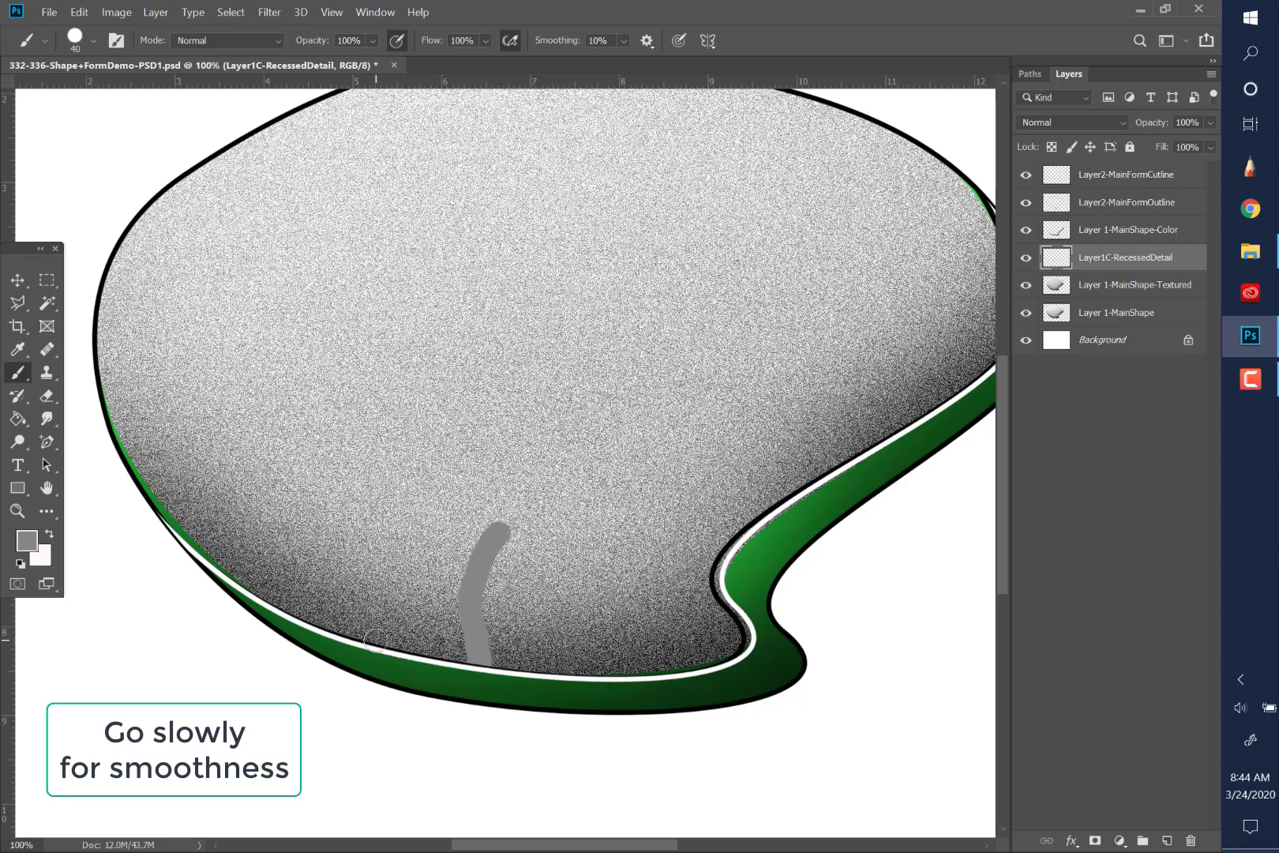
{"action": "mouse_move", "coordinate": [367, 641]}
{"action": "left_mouse_down"}
{"action": "mouse_move", "coordinate": [368, 559]}
{"action": "mouse_move", "coordinate": [410, 509]}
{"action": "left_mouse_up"}
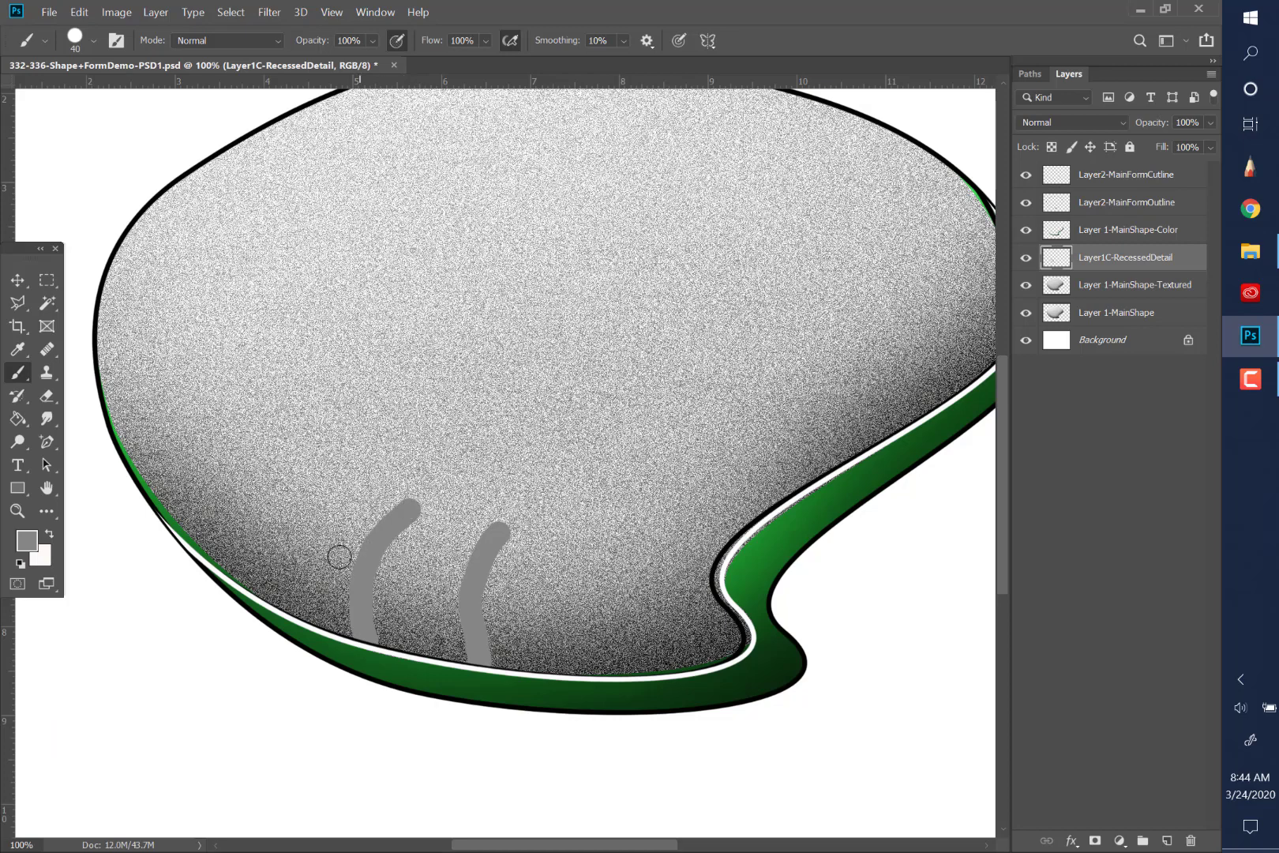
{"action": "mouse_move", "coordinate": [263, 605]}
{"action": "left_mouse_down"}
{"action": "mouse_move", "coordinate": [273, 543]}
{"action": "mouse_move", "coordinate": [327, 486]}
{"action": "left_mouse_up"}
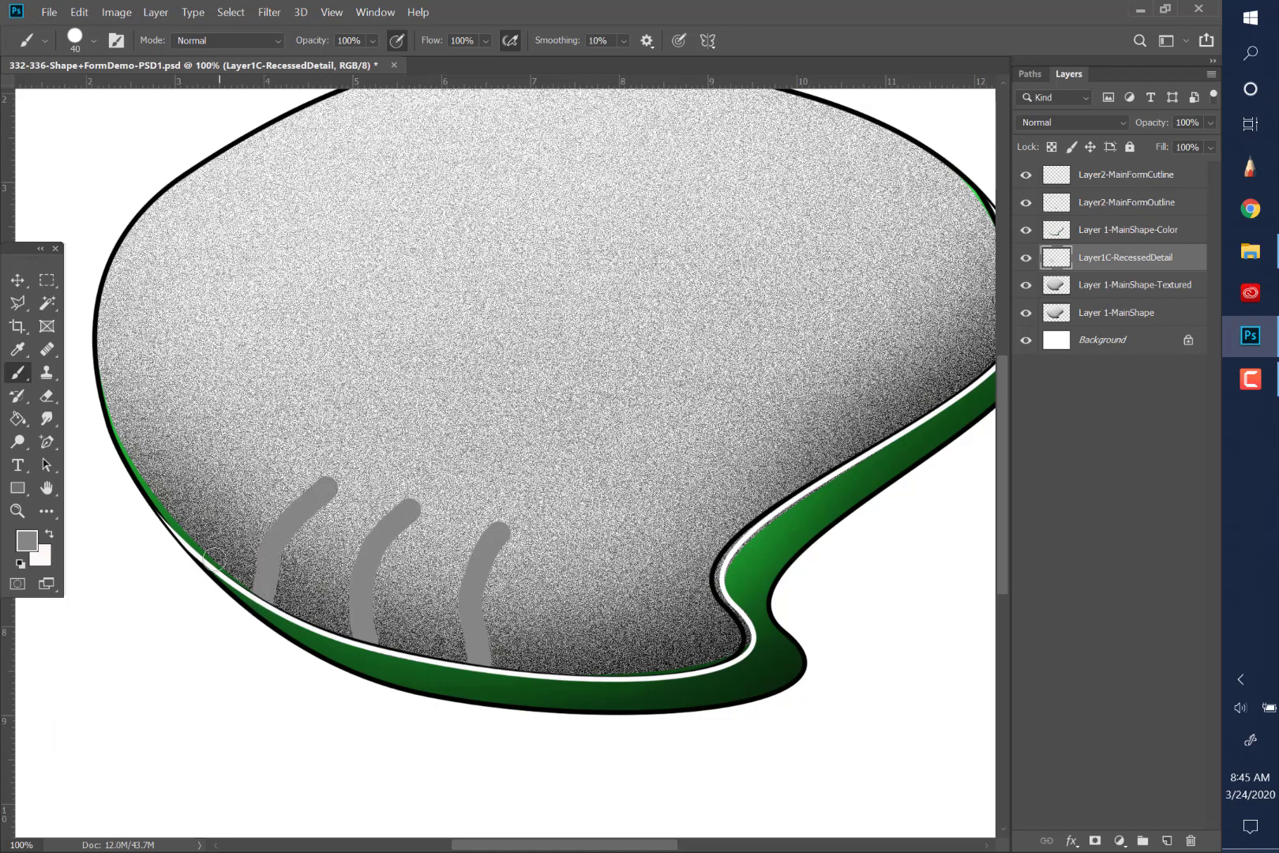
{"action": "mouse_move", "coordinate": [205, 556]}
{"action": "left_mouse_down"}
{"action": "mouse_move", "coordinate": [227, 505]}
{"action": "mouse_move", "coordinate": [275, 471]}
{"action": "left_mouse_up"}
{"action": "left_click", "coordinate": [148, 503]}
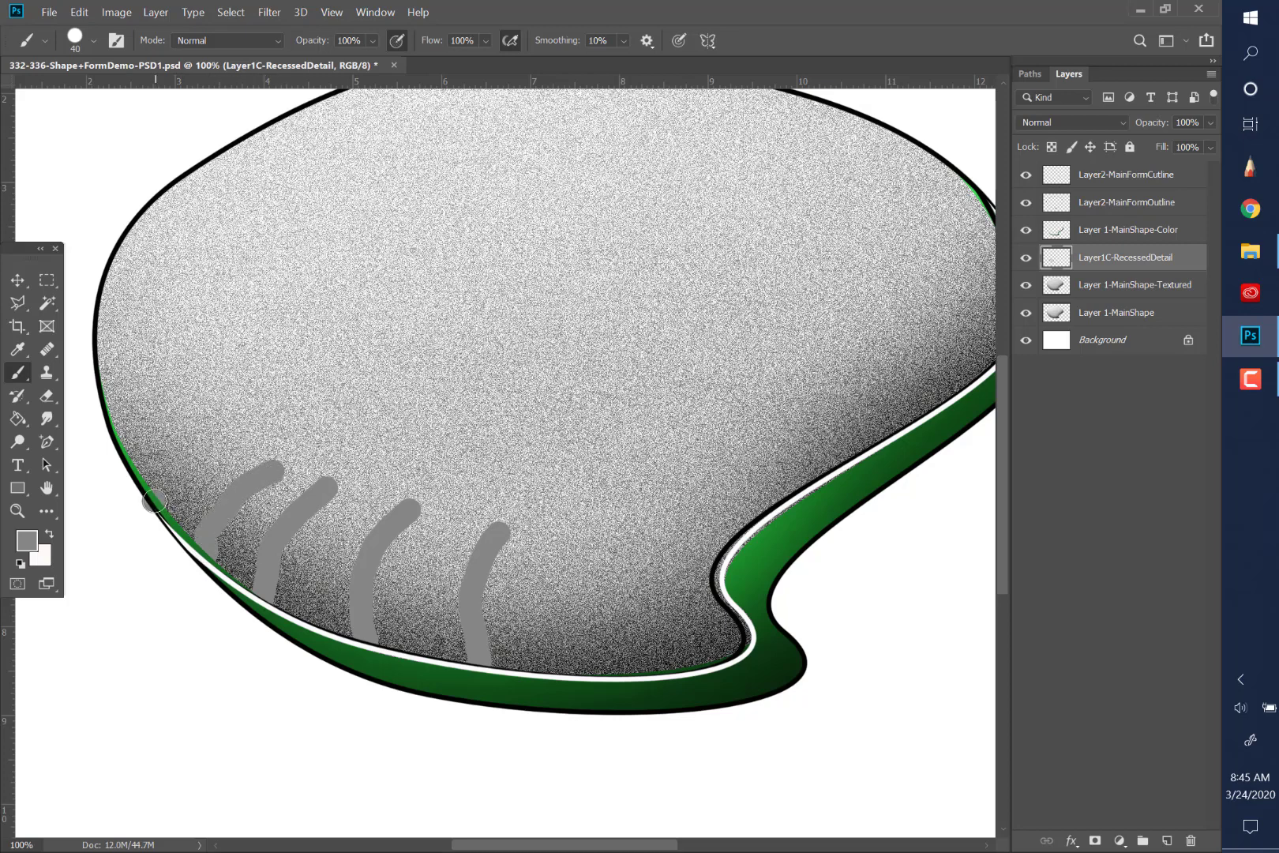
{"action": "left_click_drag", "start_coordinate": [158, 480], "coordinate": [210, 423]}
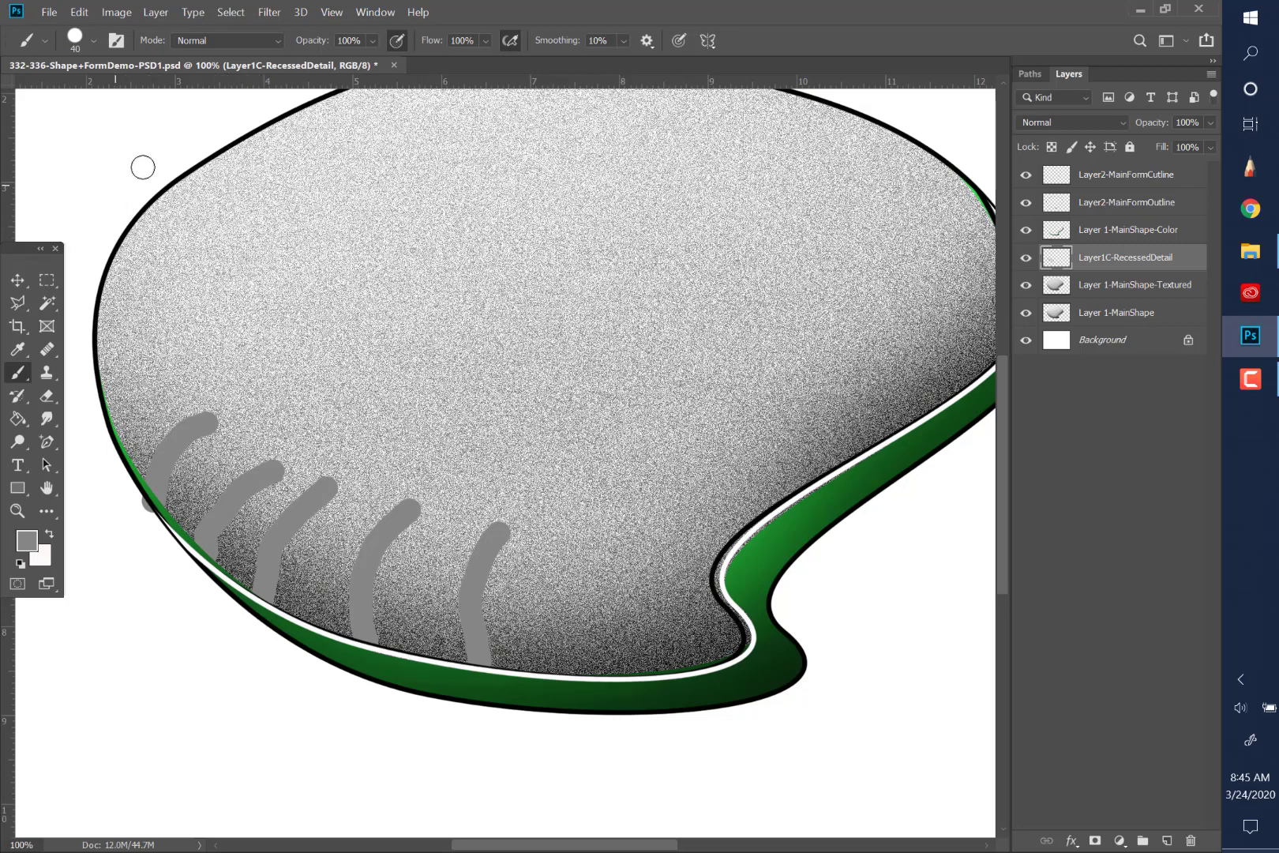
Lighten the painted strokes with a Levels adjustment, setting the white input level to 224 and the midtone to about 1.63
{"action": "left_click", "coordinate": [116, 12]}
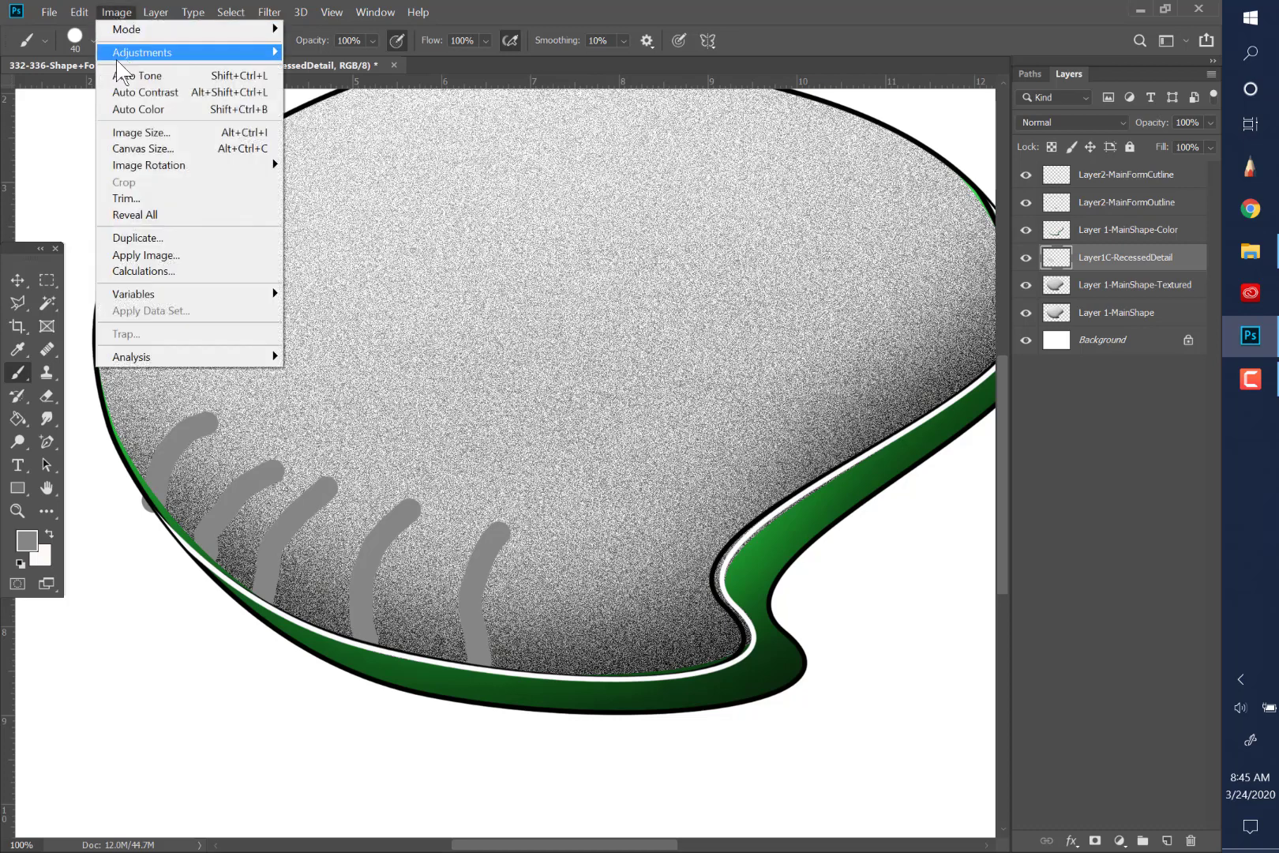
{"action": "mouse_move", "coordinate": [245, 49]}
{"action": "left_click", "coordinate": [327, 71]}
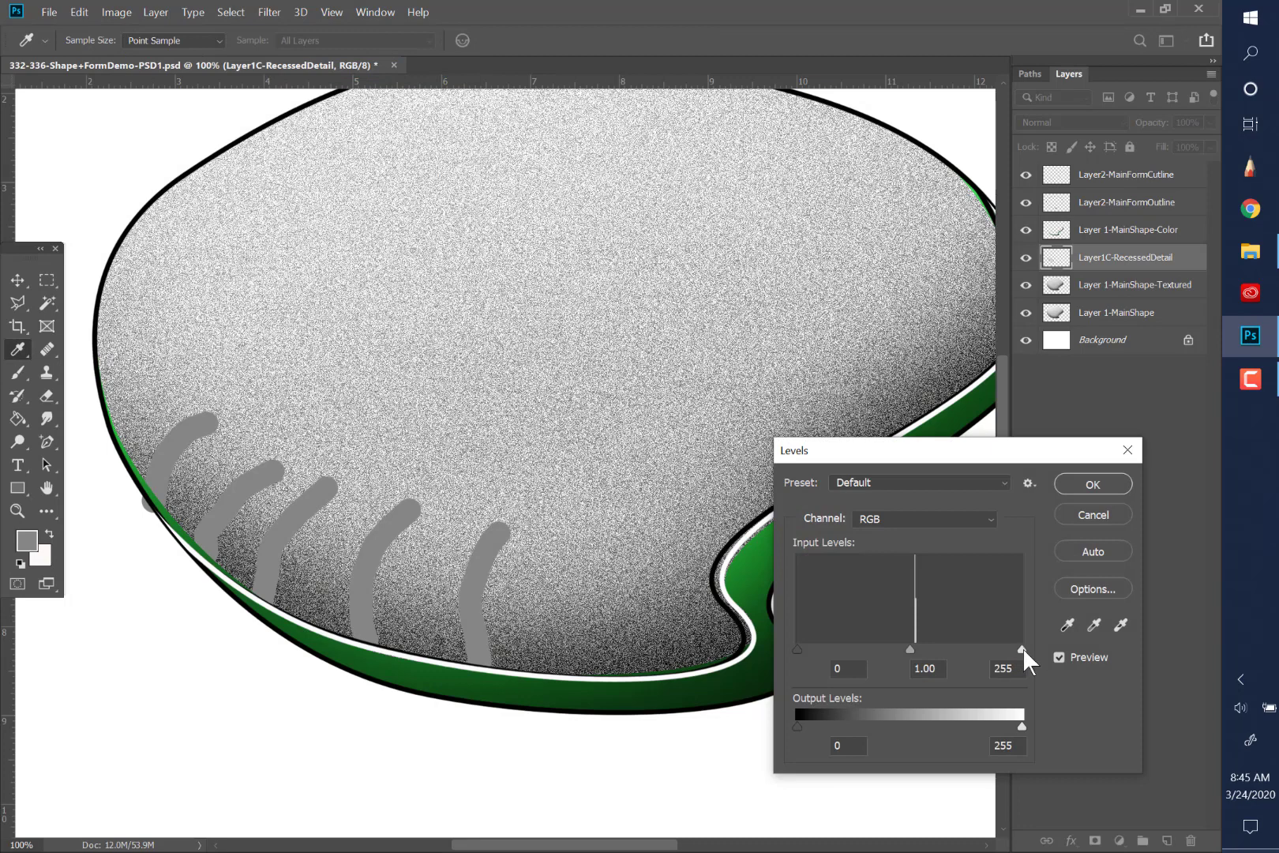
{"action": "left_click_drag", "start_coordinate": [1022, 648], "coordinate": [994, 658]}
{"action": "left_click_drag", "start_coordinate": [894, 655], "coordinate": [867, 665]}
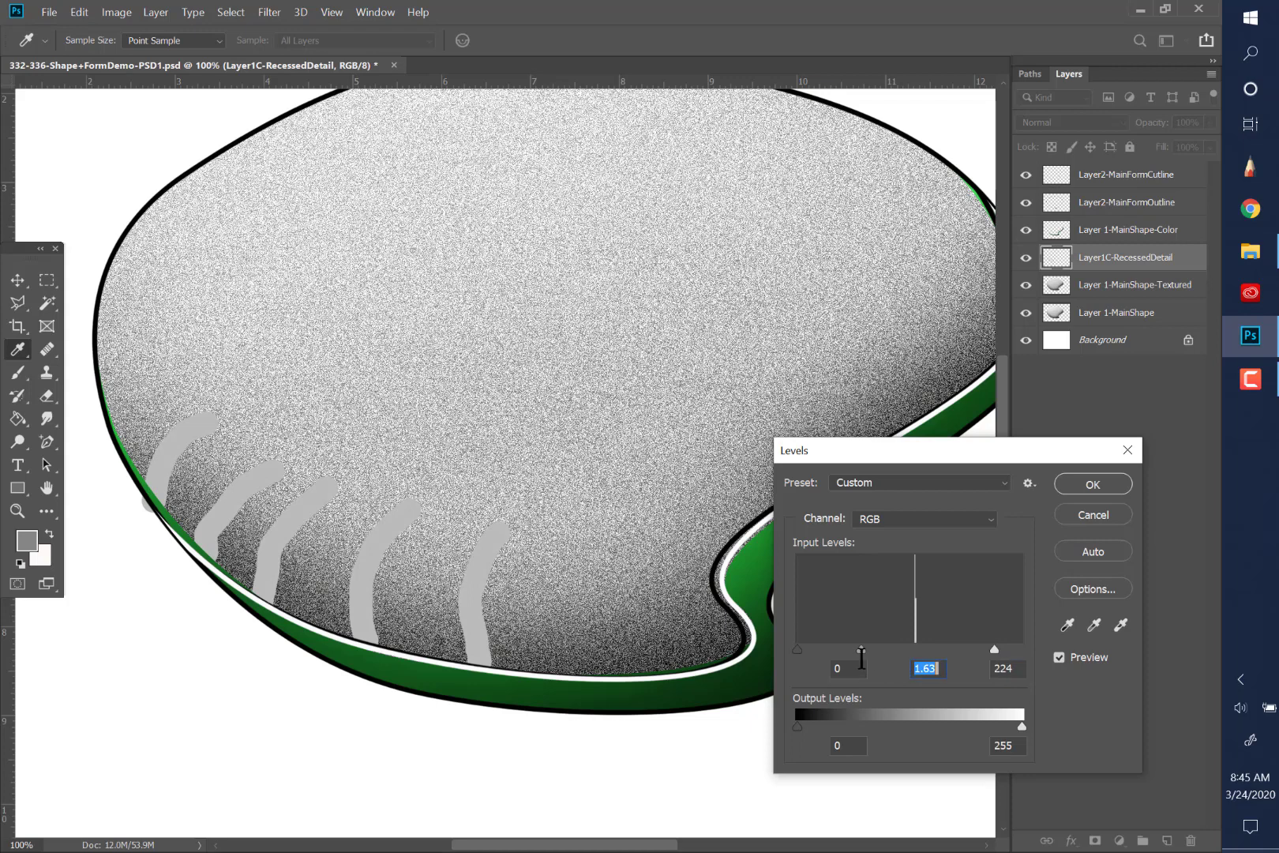
{"action": "left_click", "coordinate": [1094, 484]}
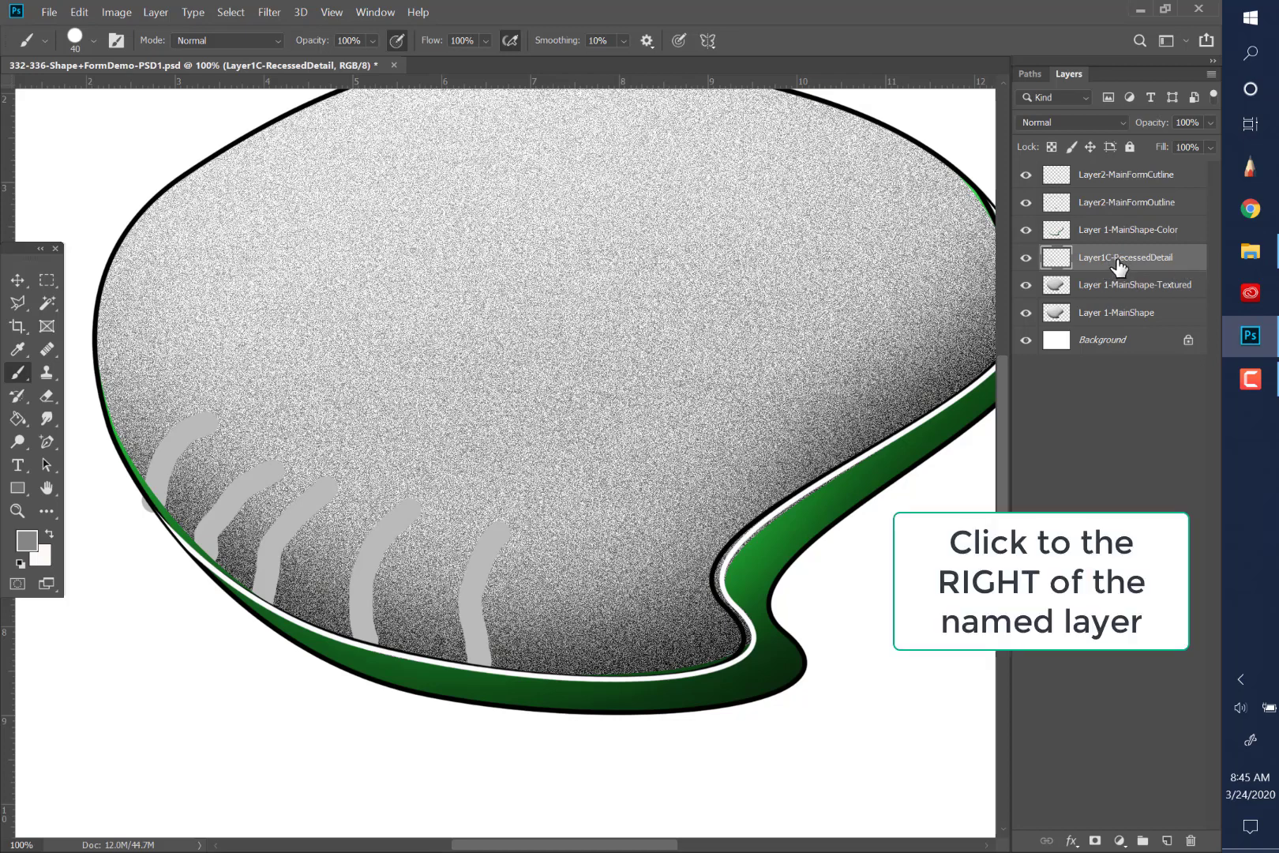
Enable the Bevel & Emboss layer style on the Layer1C-RecessedDetail layer and open its settings
{"action": "double_click", "coordinate": [1201, 266]}
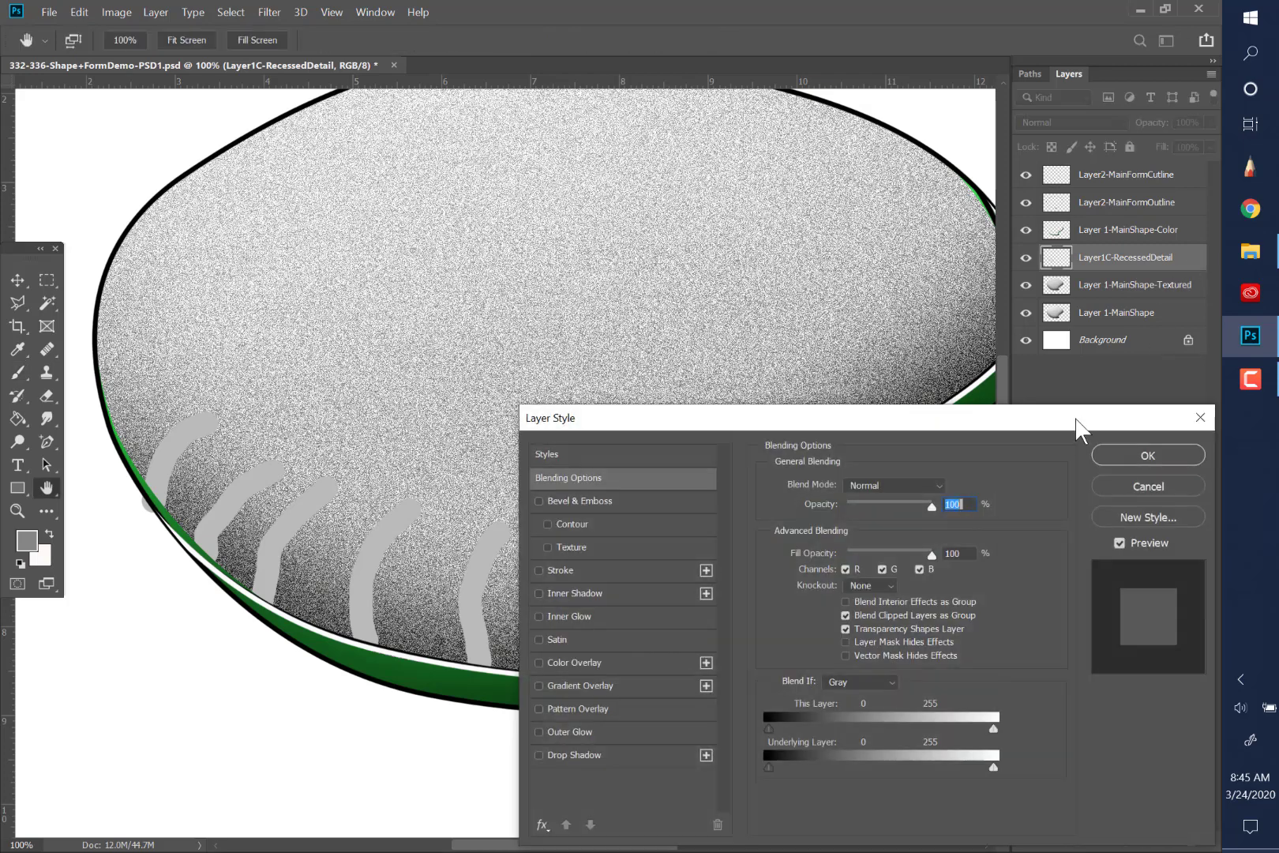
{"action": "left_click_drag", "start_coordinate": [1077, 426], "coordinate": [1053, 235]}
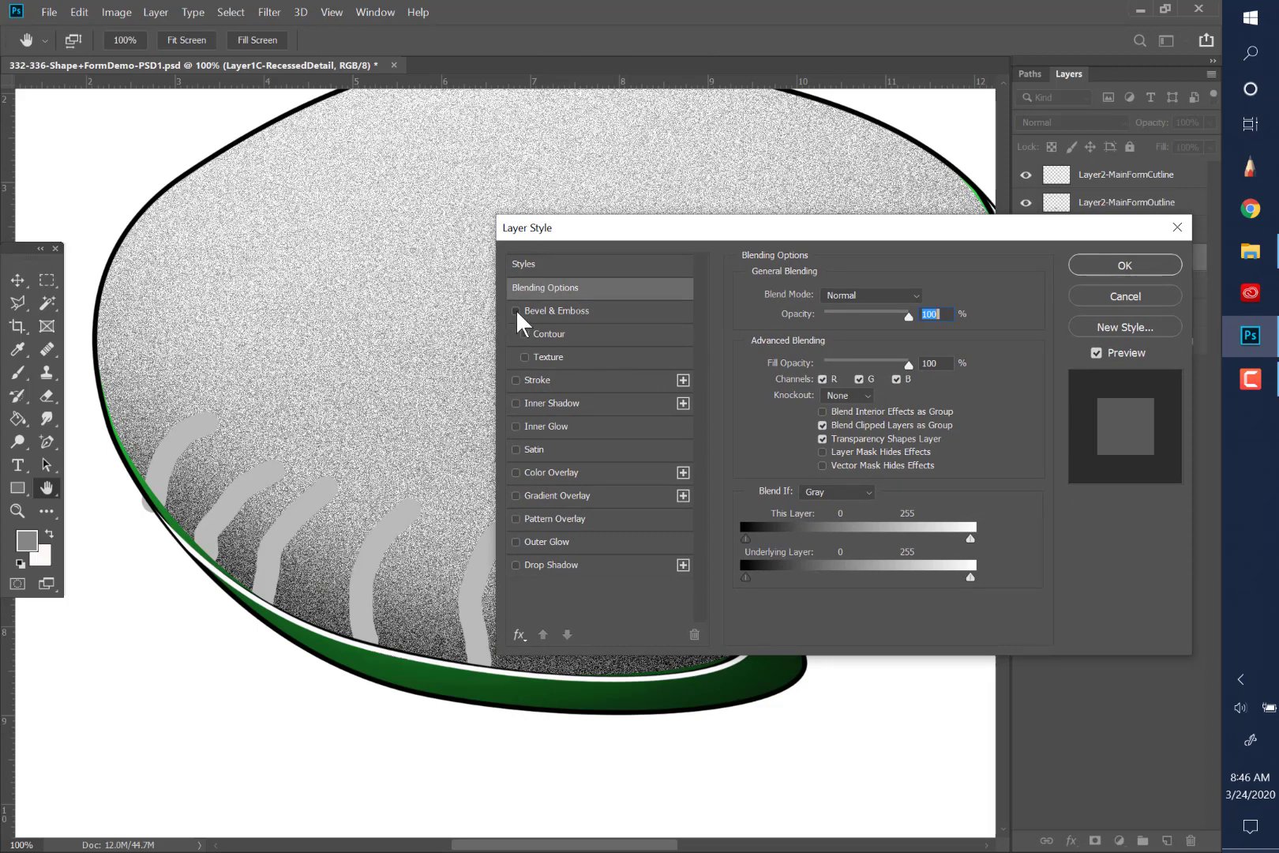
{"action": "left_click", "coordinate": [516, 310]}
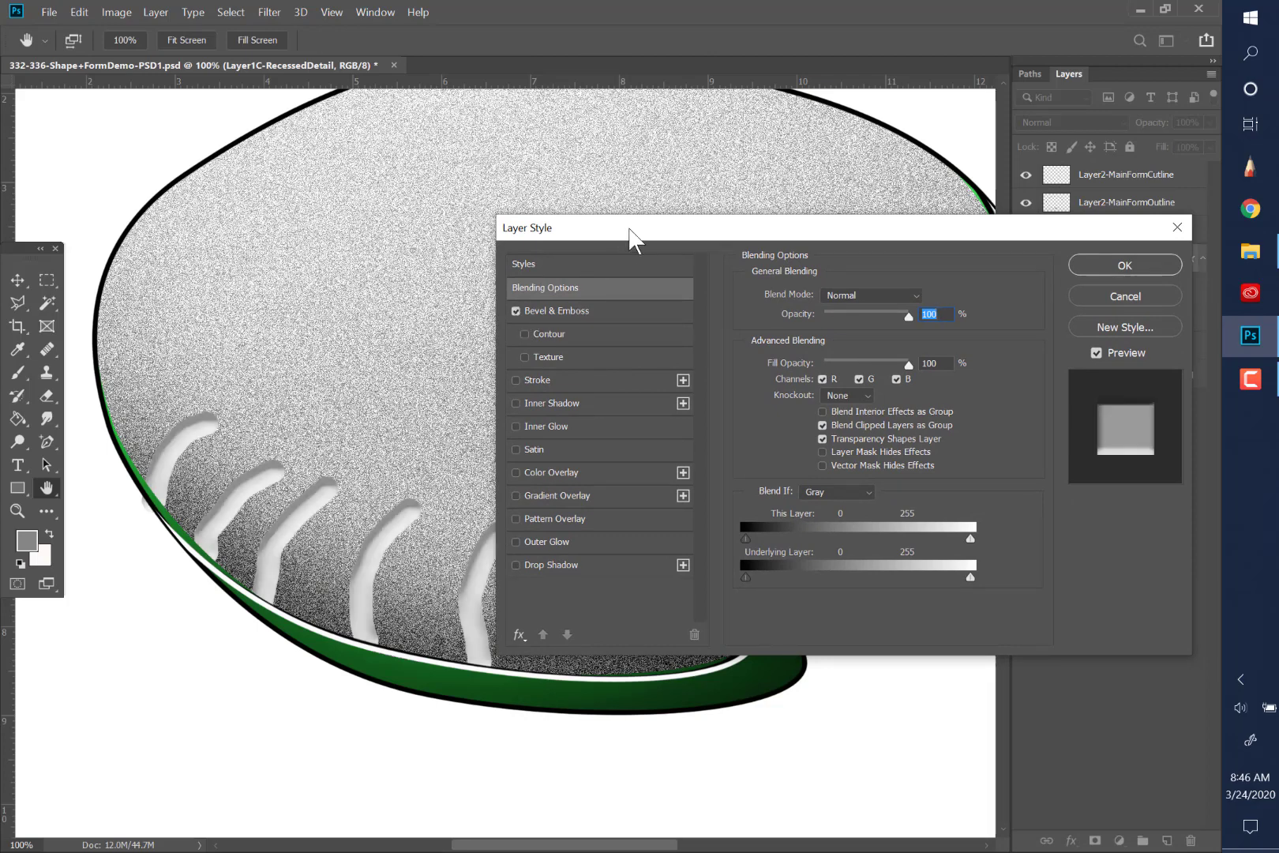
{"action": "left_click_drag", "start_coordinate": [629, 233], "coordinate": [705, 229]}
{"action": "left_click", "coordinate": [592, 307]}
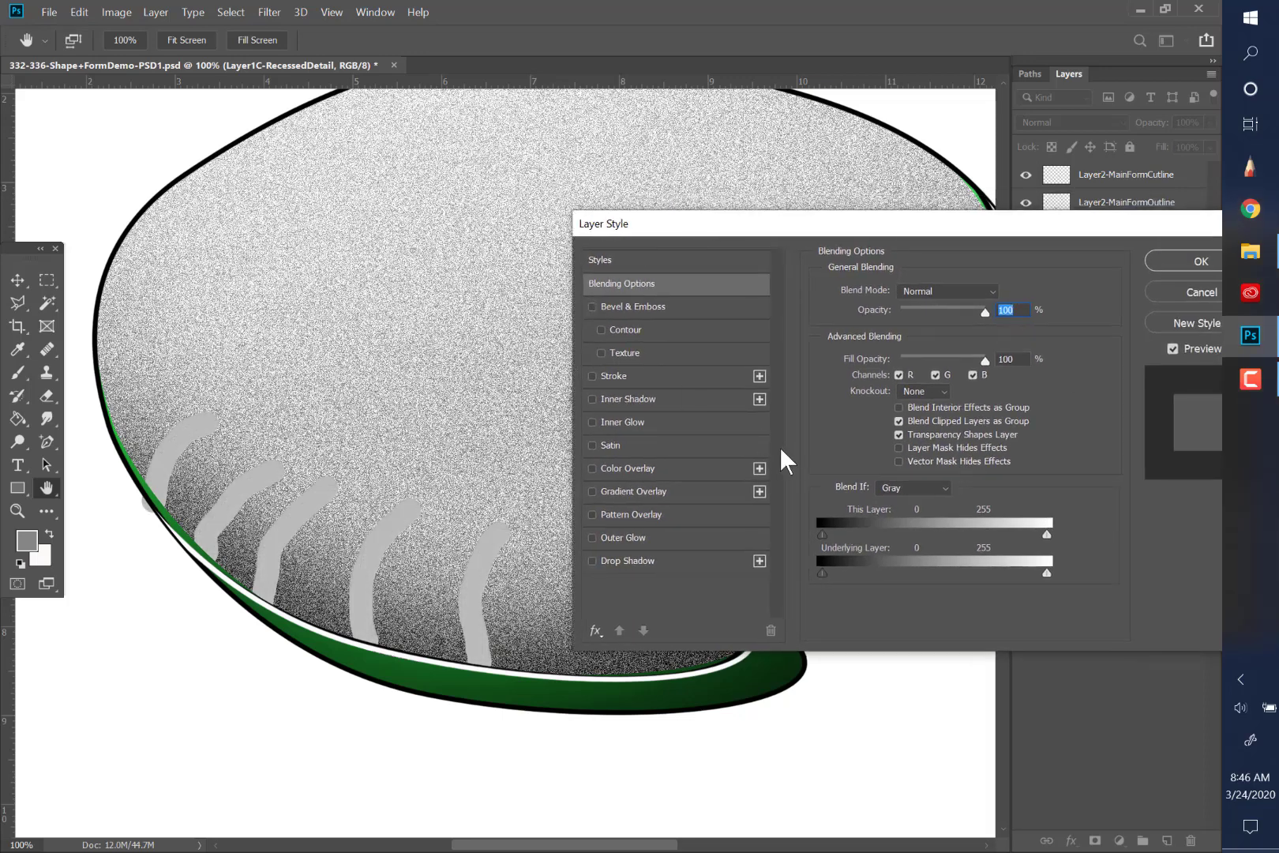
{"action": "left_click", "coordinate": [592, 308]}
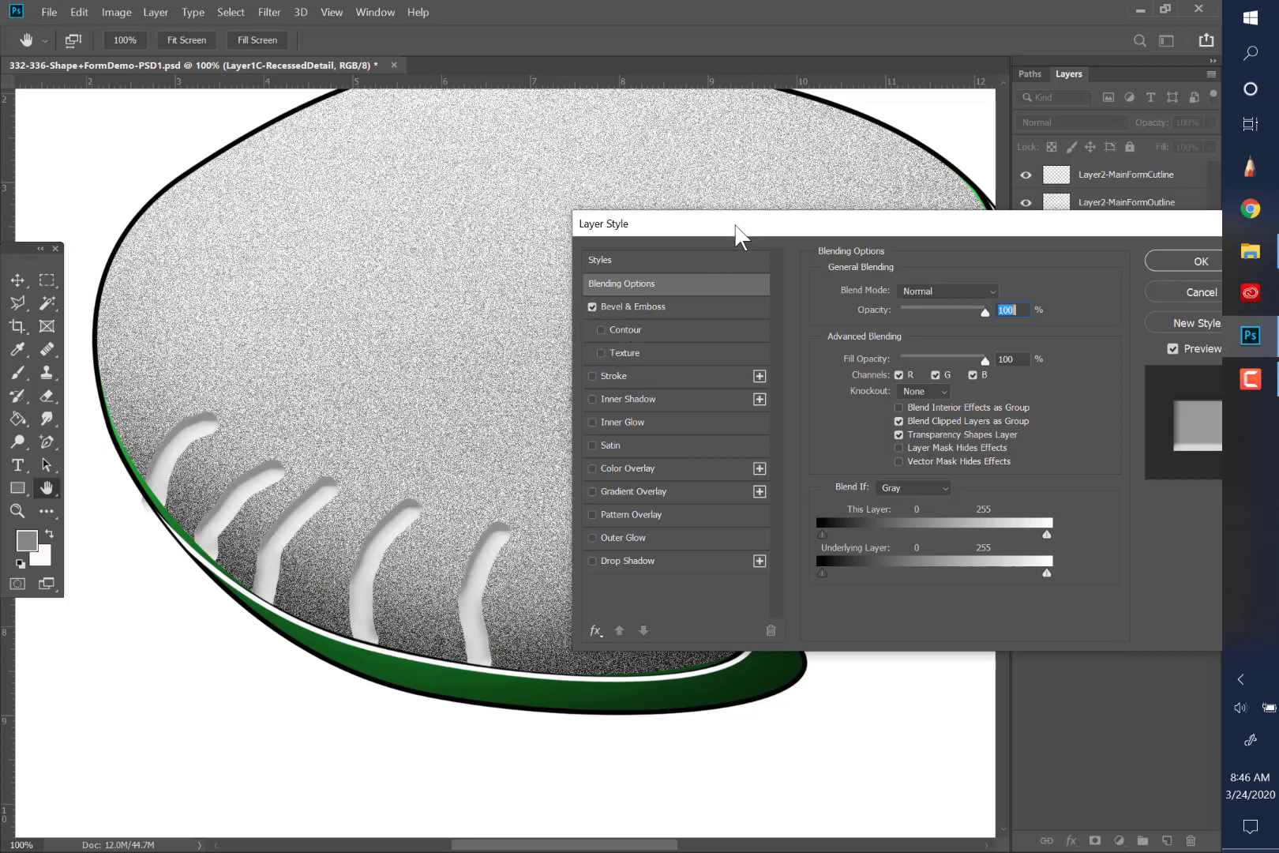
{"action": "left_click", "coordinate": [715, 305]}
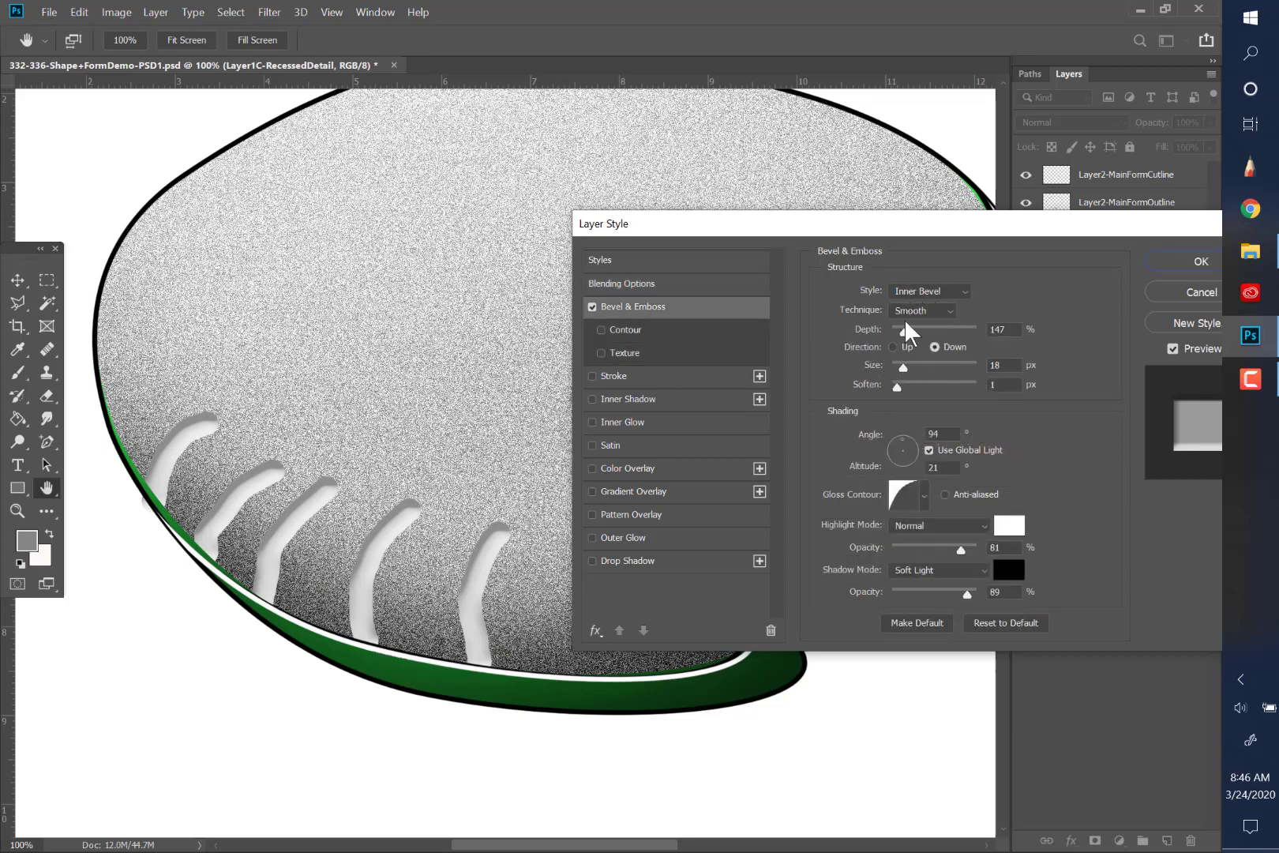
Compare the Emboss, Outer Bevel, Pillow Emboss and Stroke Emboss styles on the strokes and settle on Emboss
{"action": "left_click", "coordinate": [963, 297]}
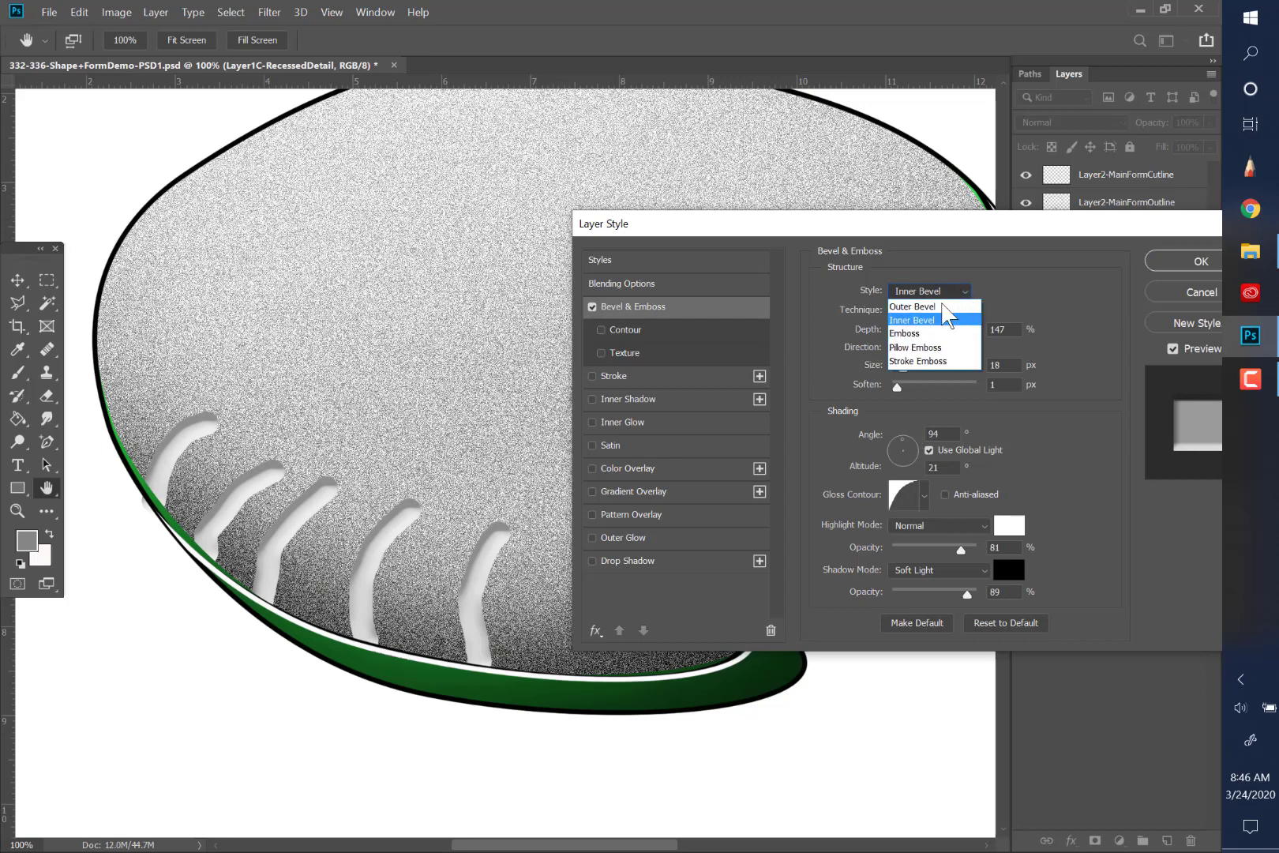
{"action": "left_click", "coordinate": [916, 335]}
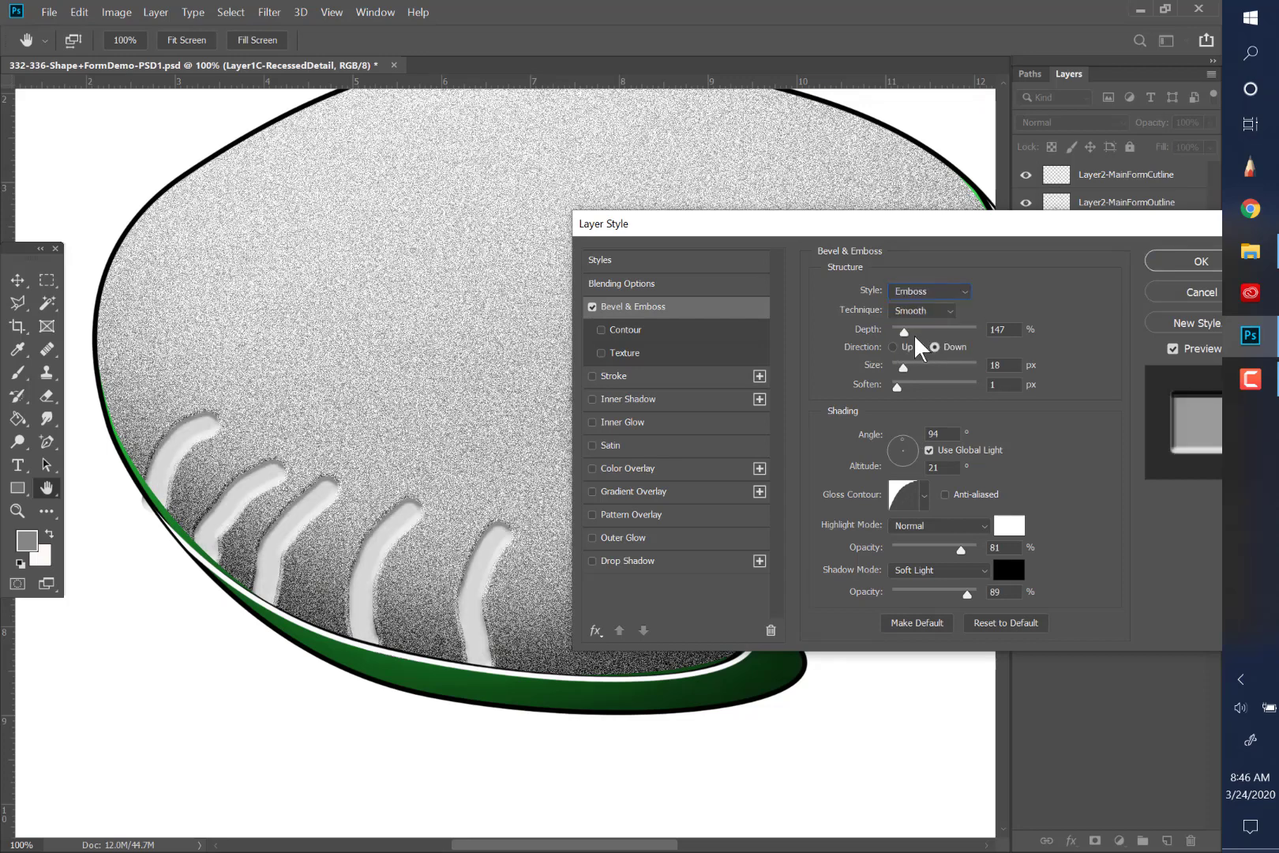
{"action": "left_click", "coordinate": [962, 294]}
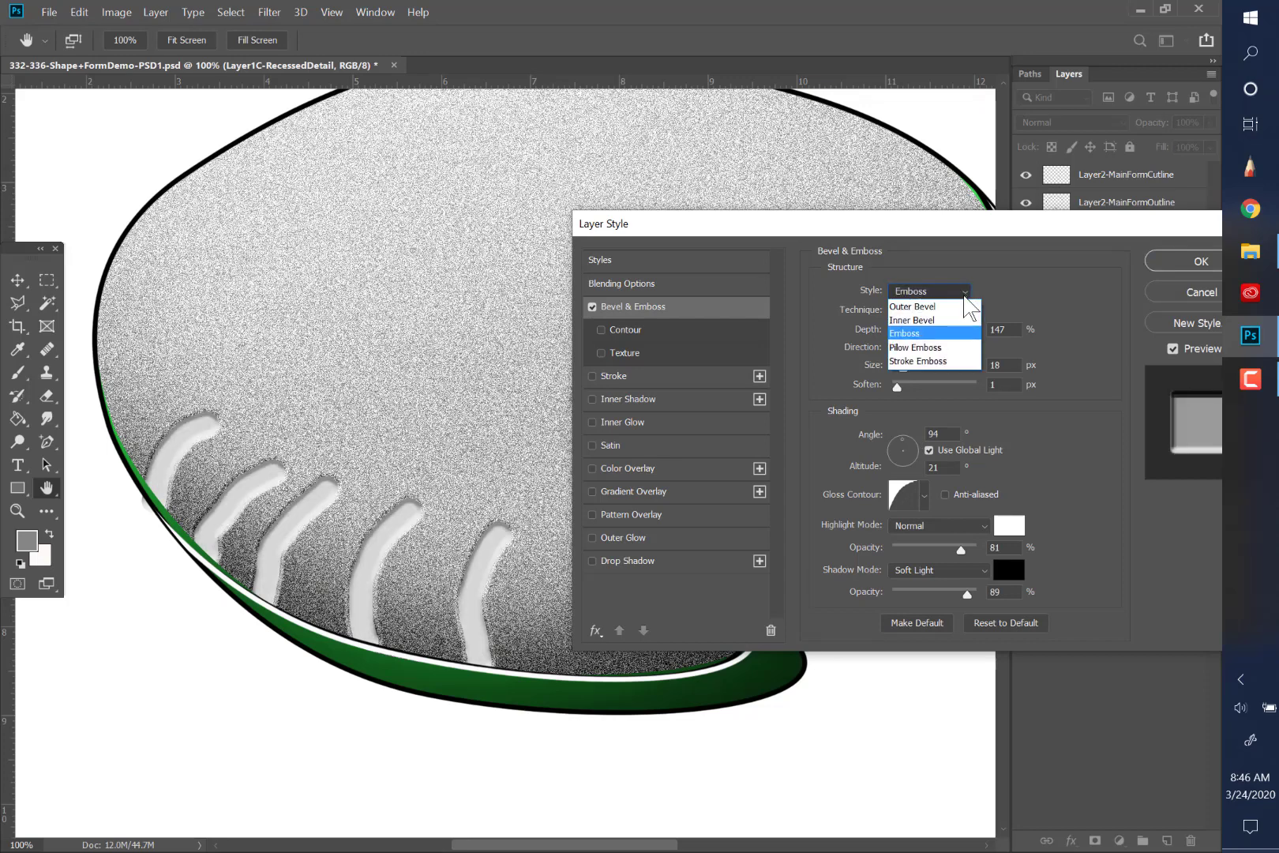
{"action": "left_click", "coordinate": [910, 307]}
{"action": "left_click", "coordinate": [963, 293]}
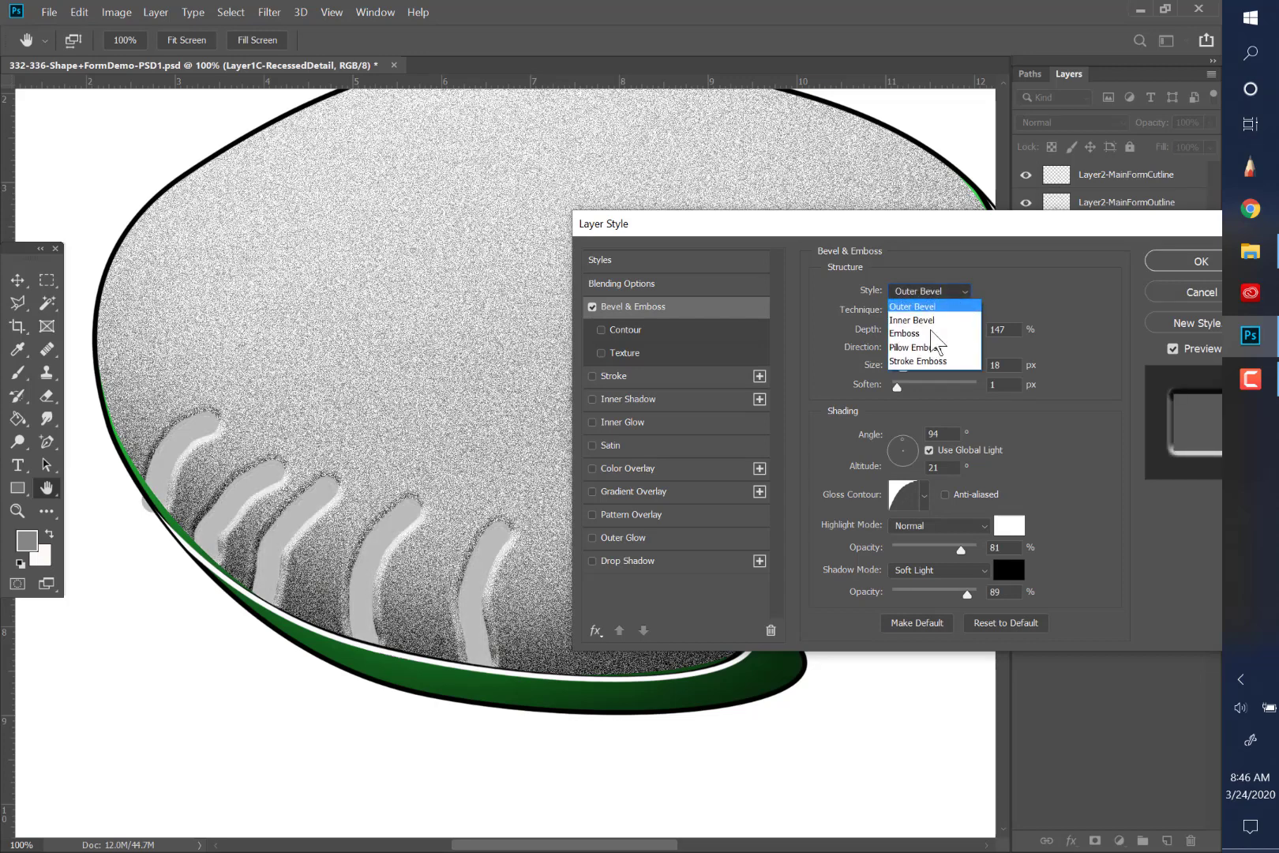
{"action": "left_click", "coordinate": [924, 352]}
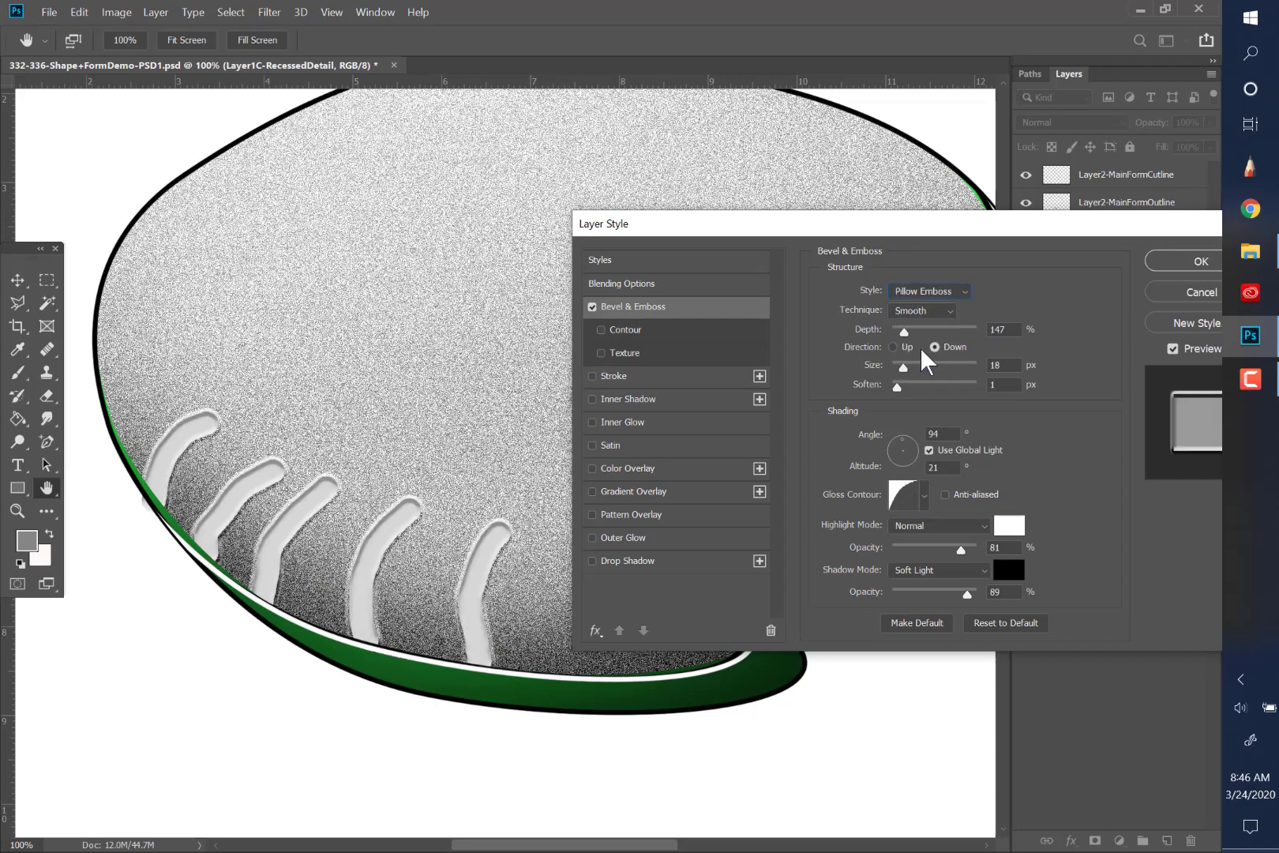
{"action": "left_click", "coordinate": [960, 297]}
{"action": "left_click", "coordinate": [916, 361]}
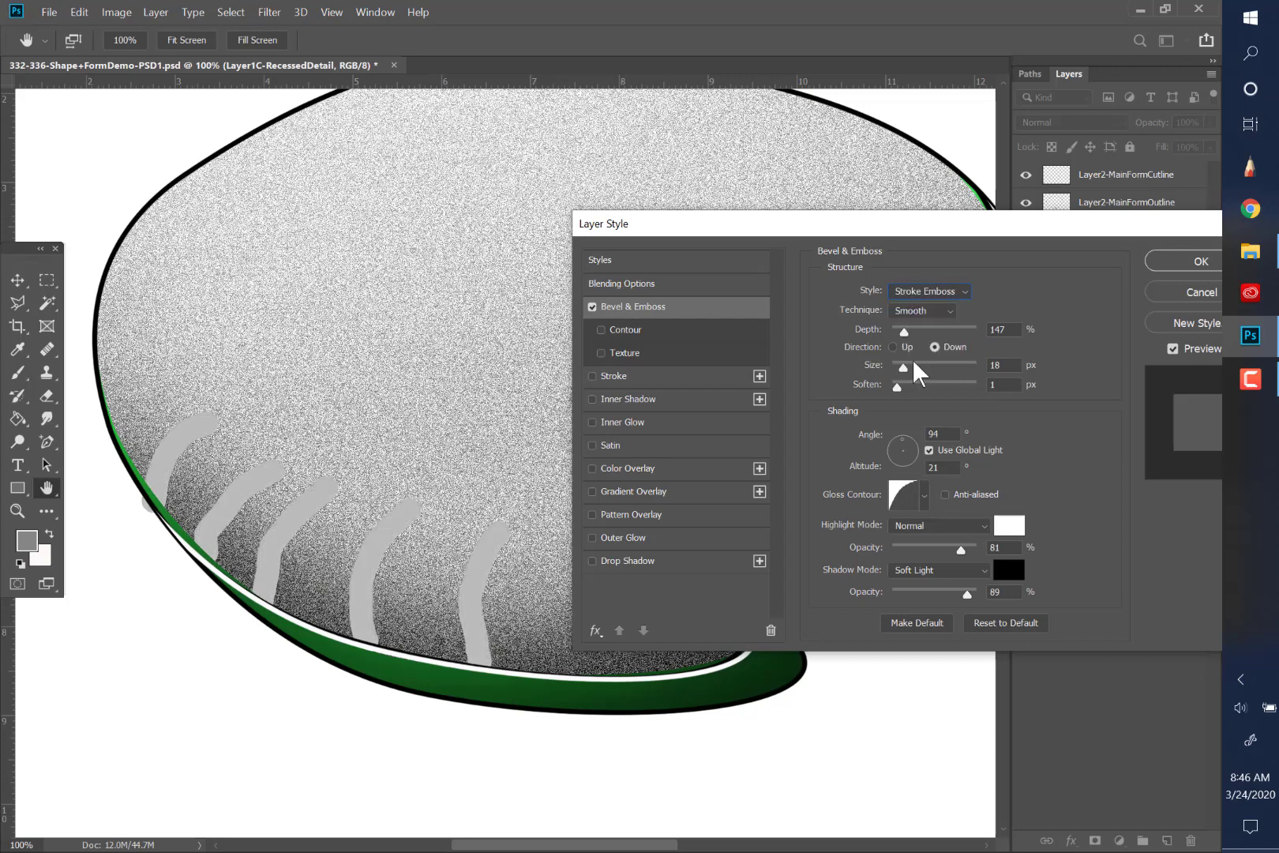
{"action": "left_click", "coordinate": [961, 300]}
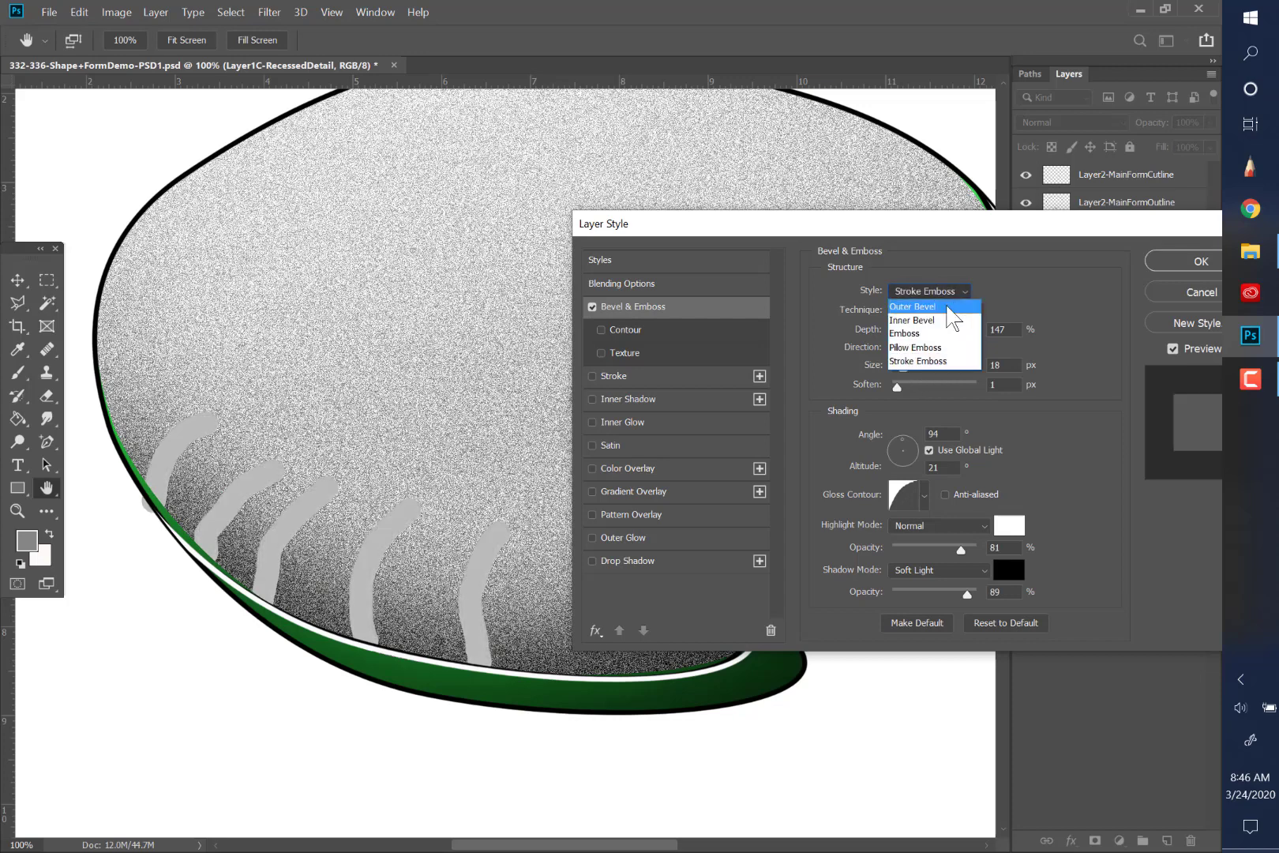
{"action": "left_click", "coordinate": [920, 339]}
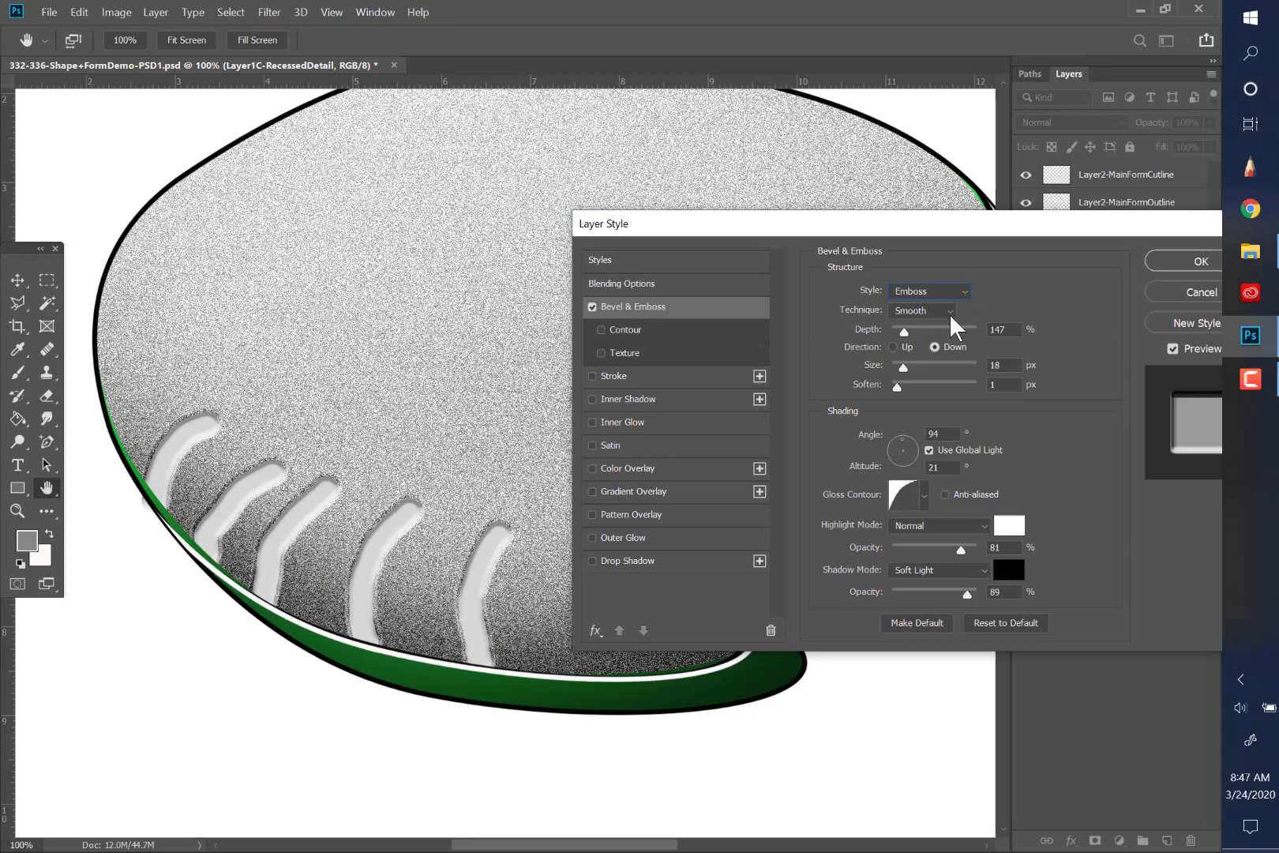
Try the Chisel Hard technique, settle on Chisel Soft, and set the bevel depth to 376% and size to 13 px
{"action": "left_click", "coordinate": [950, 312]}
{"action": "left_click", "coordinate": [917, 338]}
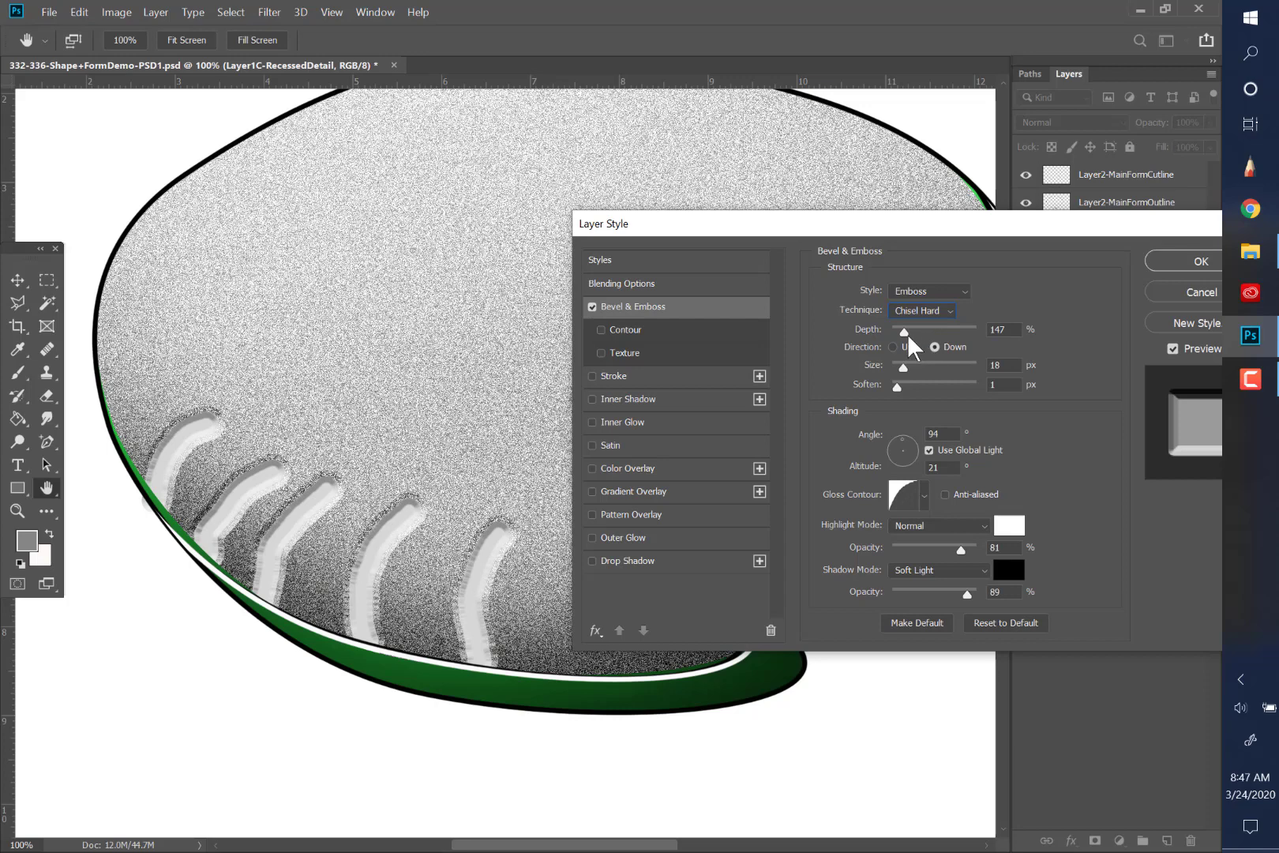
{"action": "left_click", "coordinate": [947, 312]}
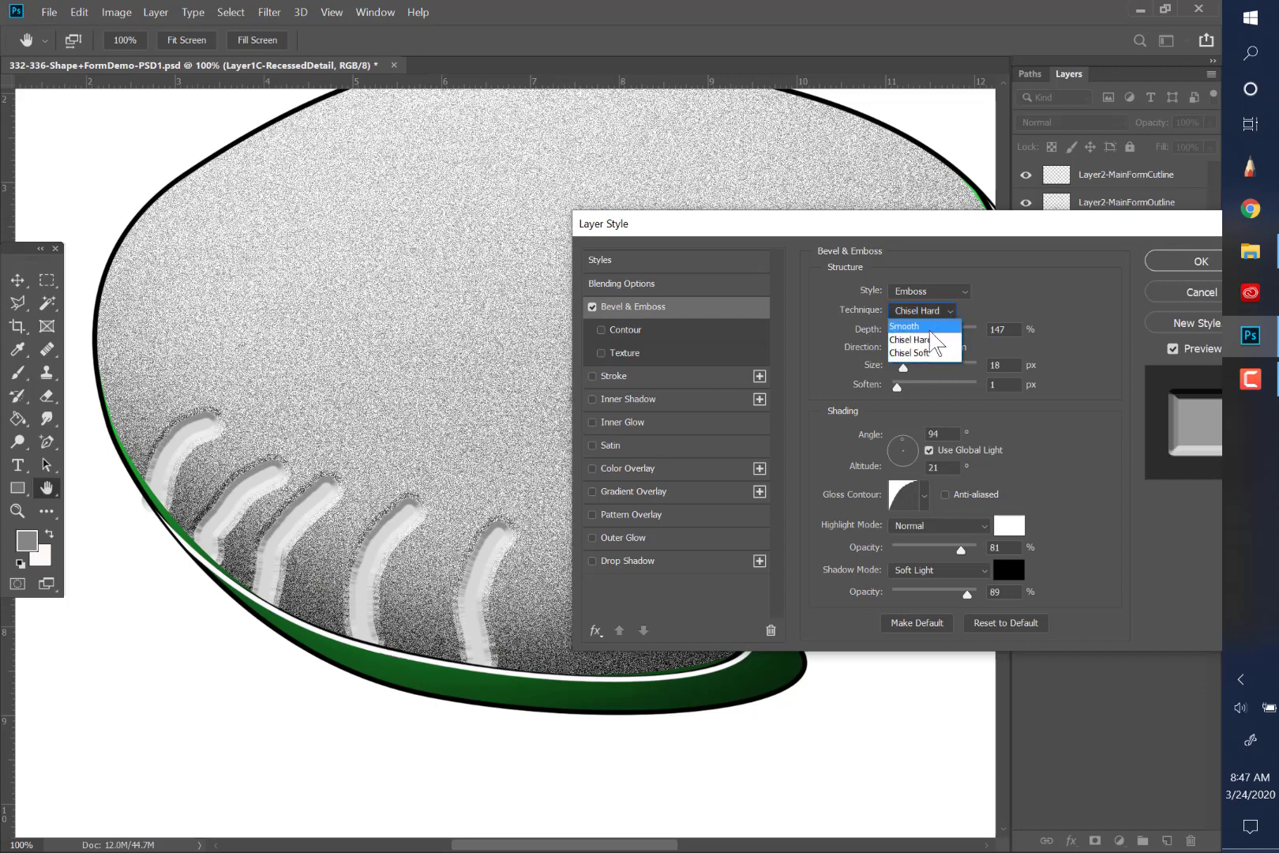
{"action": "left_click", "coordinate": [915, 353]}
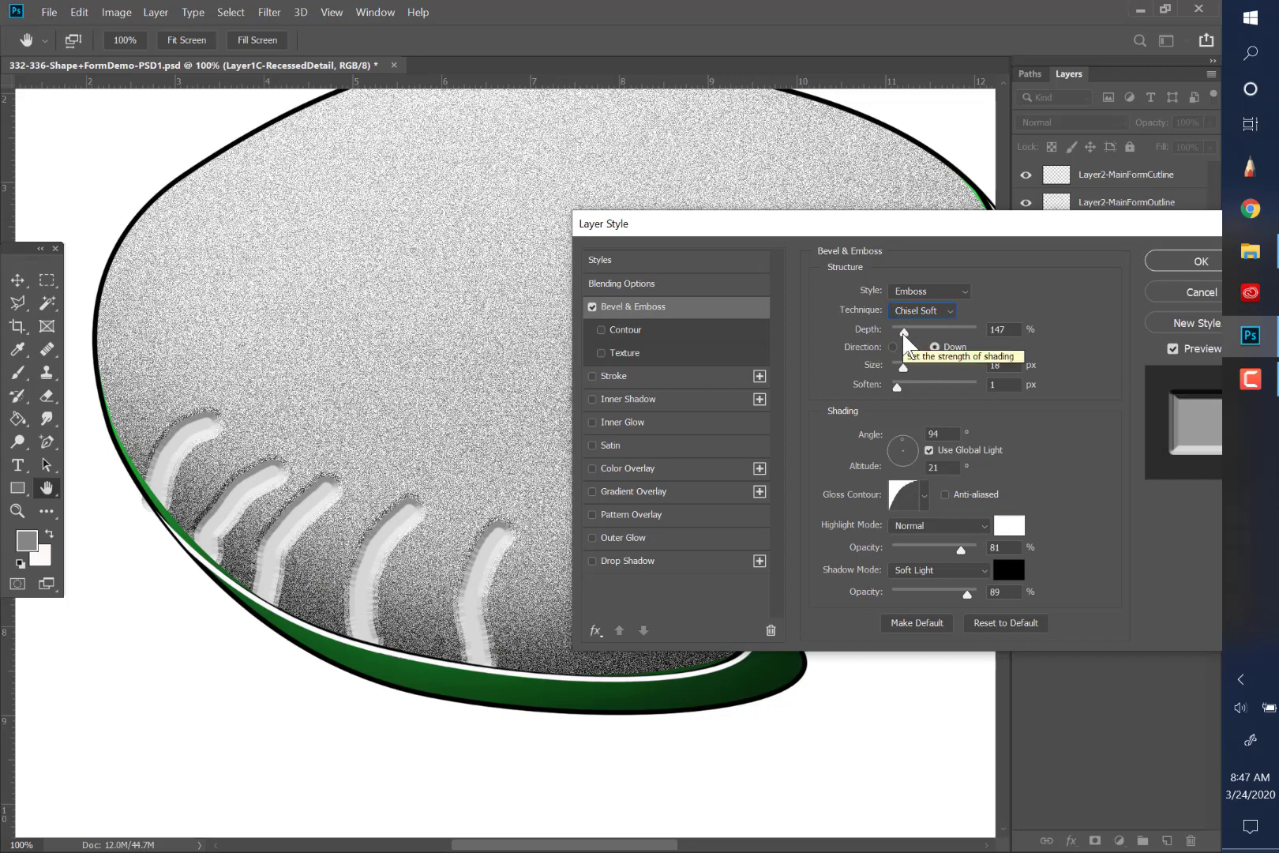
{"action": "left_click_drag", "start_coordinate": [904, 333], "coordinate": [924, 331]}
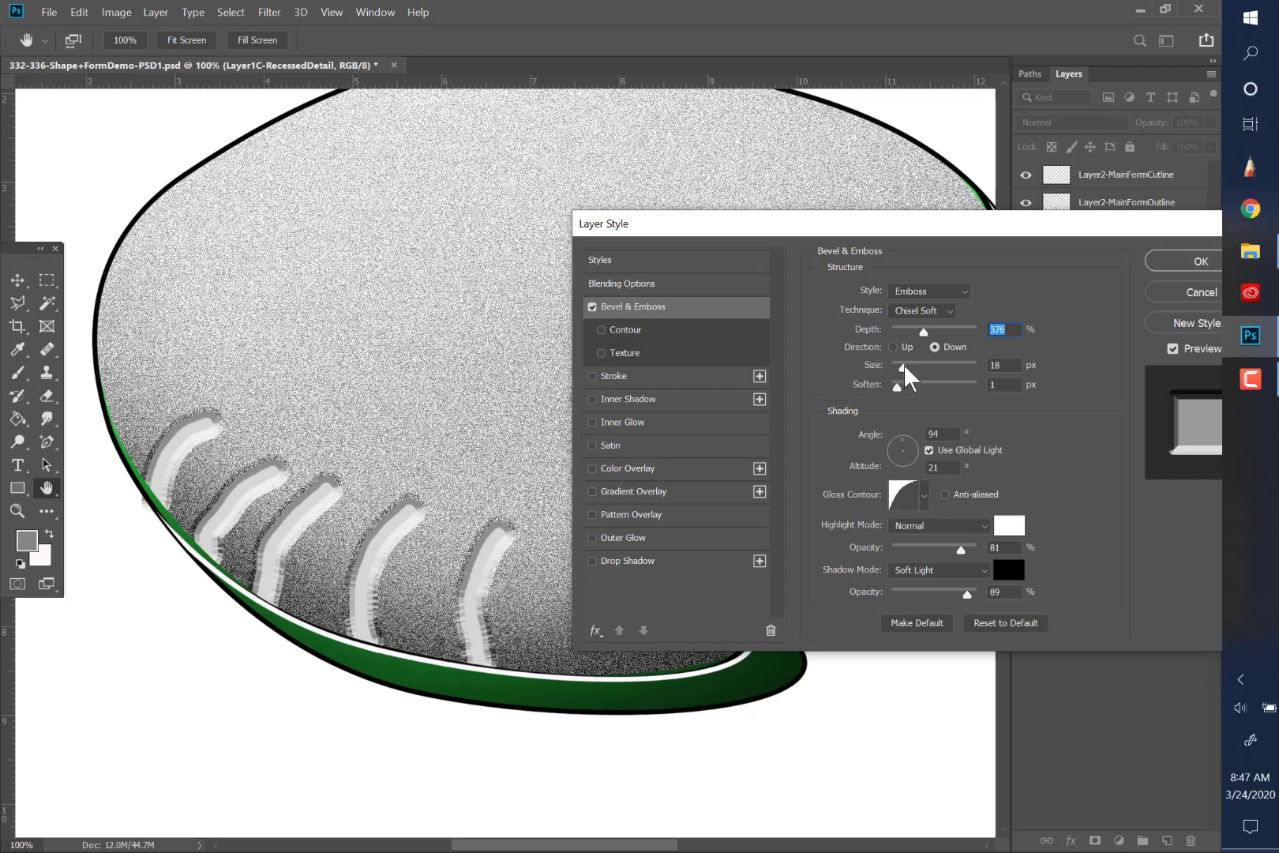
{"action": "mouse_move", "coordinate": [901, 367]}
{"action": "left_mouse_down"}
{"action": "mouse_move", "coordinate": [910, 378]}
{"action": "mouse_move", "coordinate": [898, 398]}
{"action": "mouse_move", "coordinate": [901, 383]}
{"action": "left_mouse_up"}
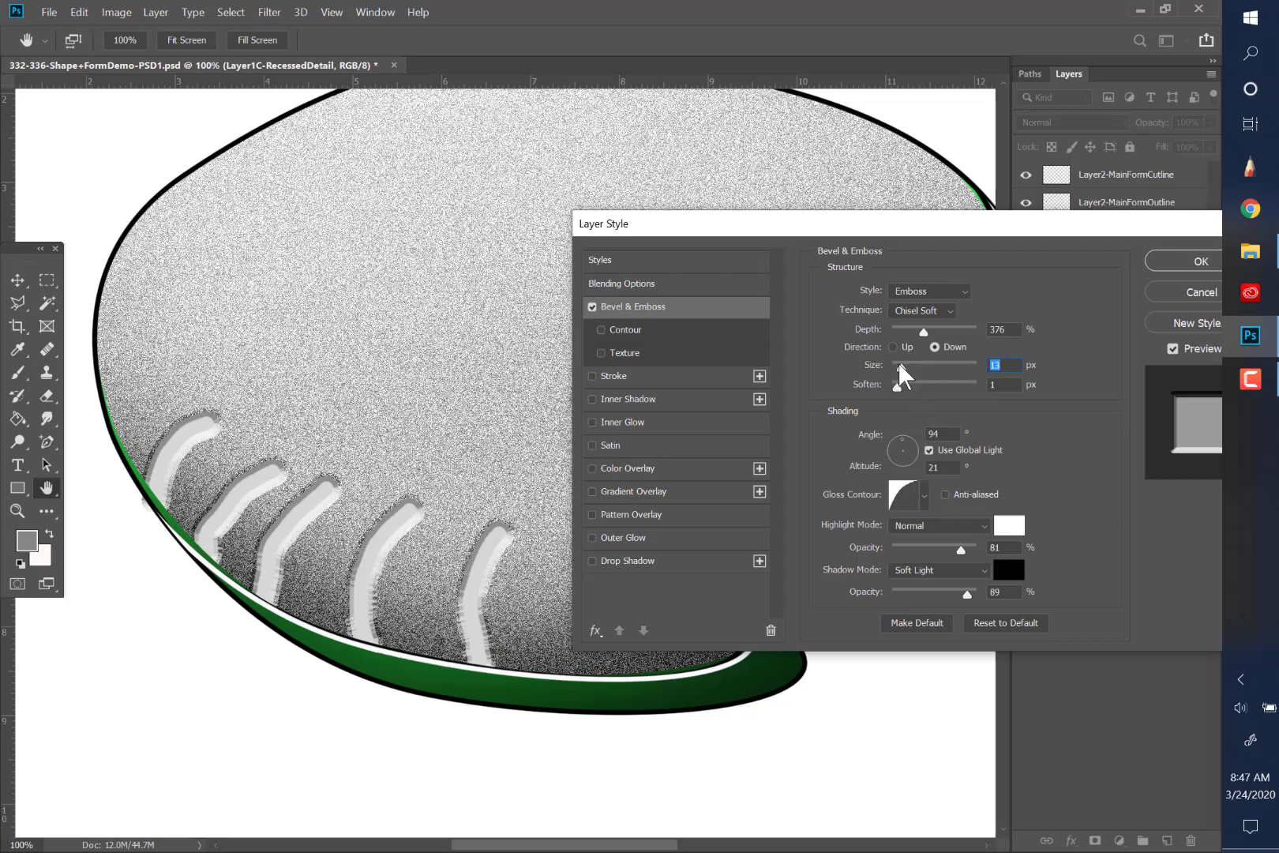
Set the bevel's light angle to 114° and altitude to 37°, keep Use Global Light enabled, and apply the layer style
{"action": "left_click", "coordinate": [894, 443]}
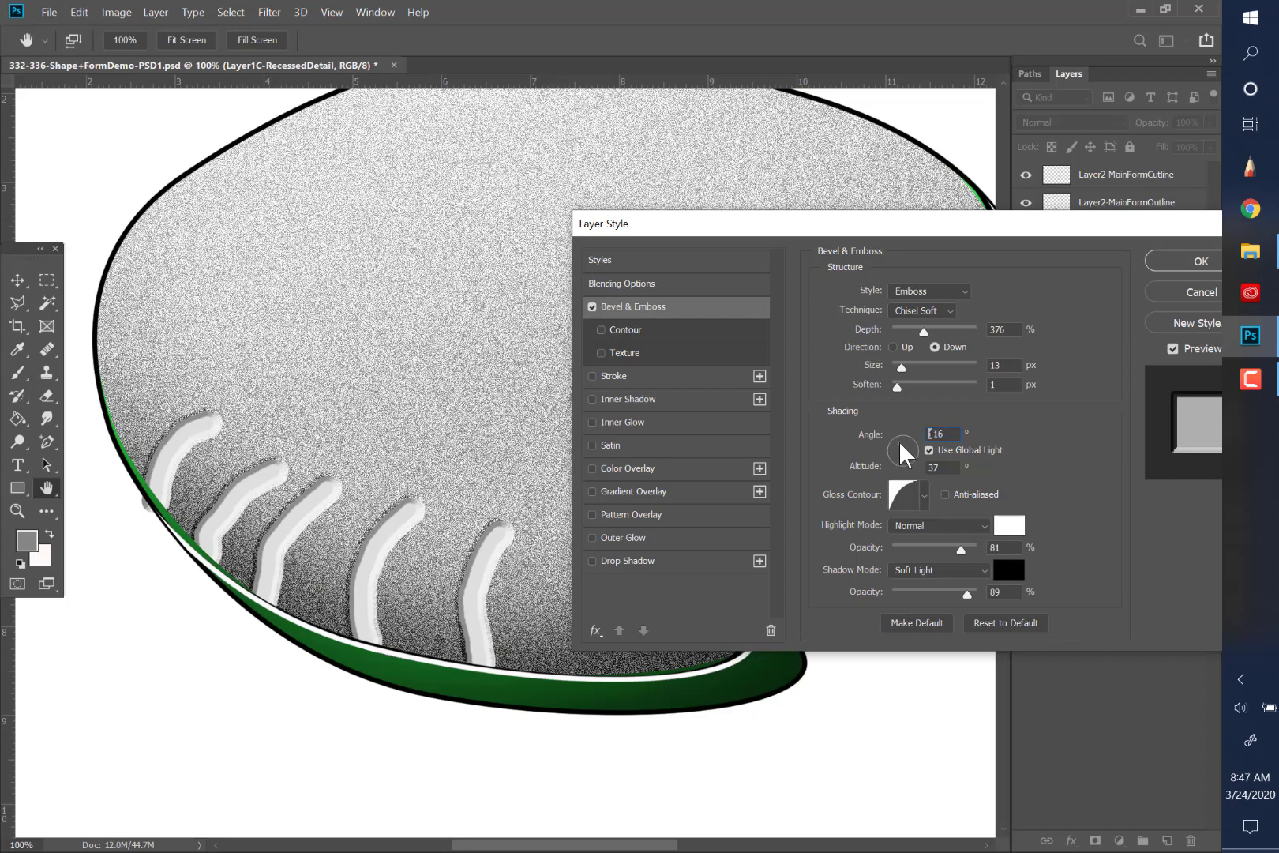
{"action": "left_click", "coordinate": [900, 448]}
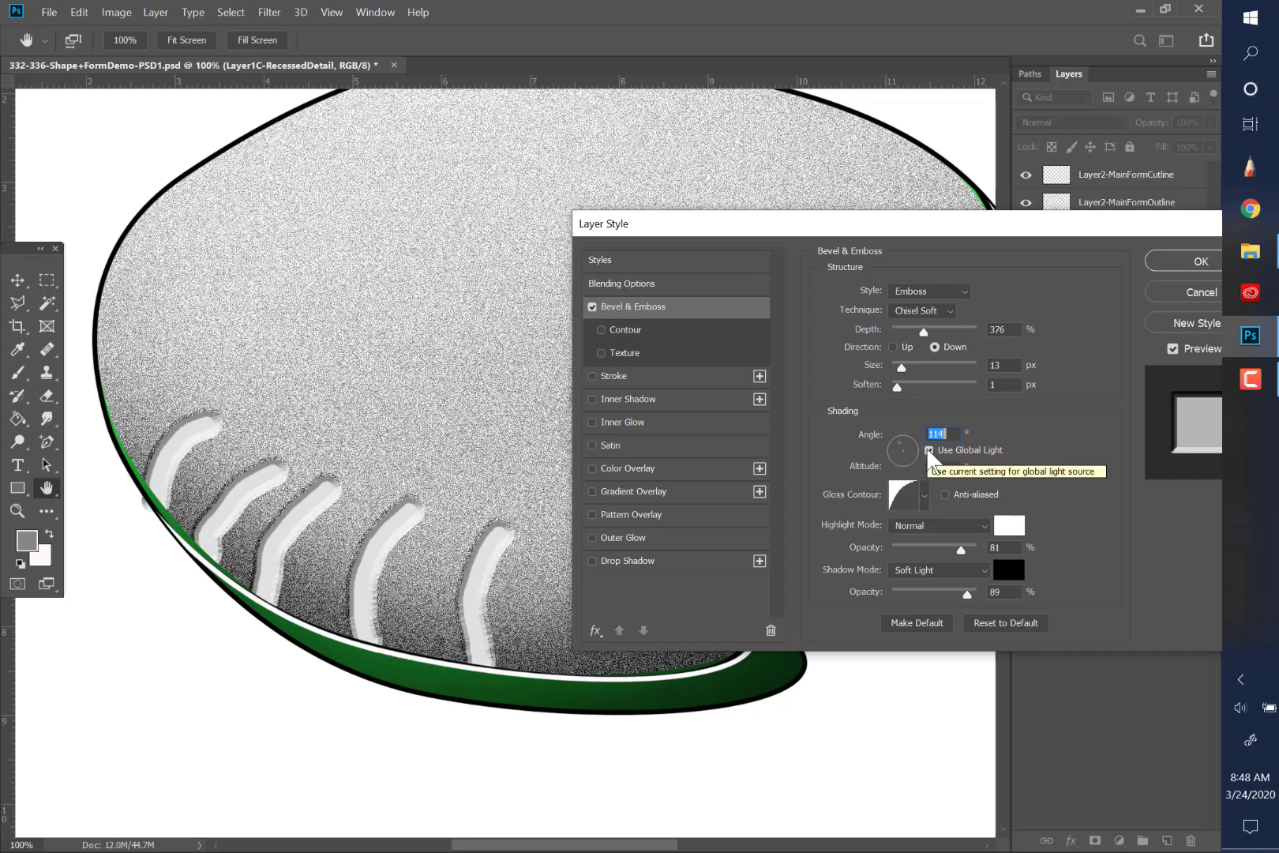
{"action": "left_click", "coordinate": [929, 450]}
{"action": "left_click", "coordinate": [927, 450]}
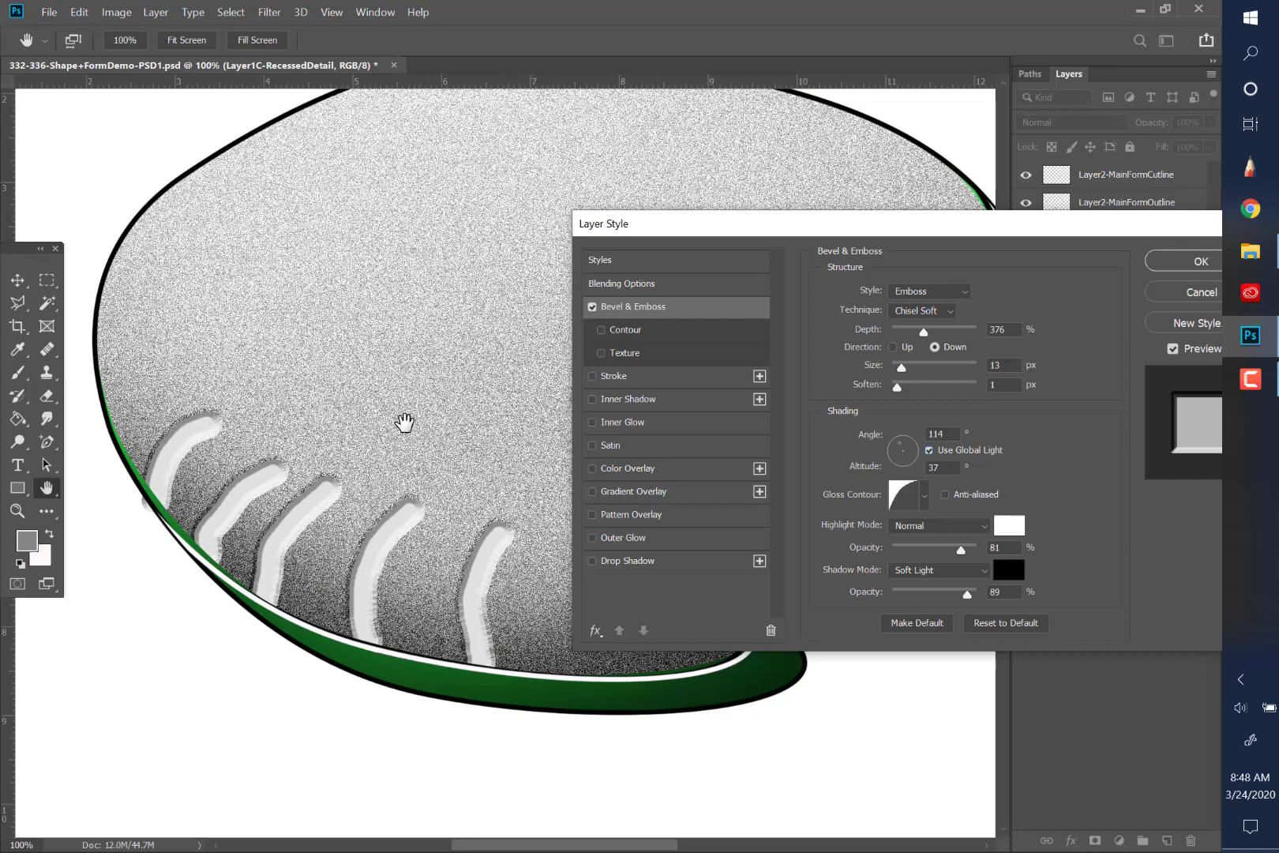
{"action": "left_click", "coordinate": [1168, 262]}
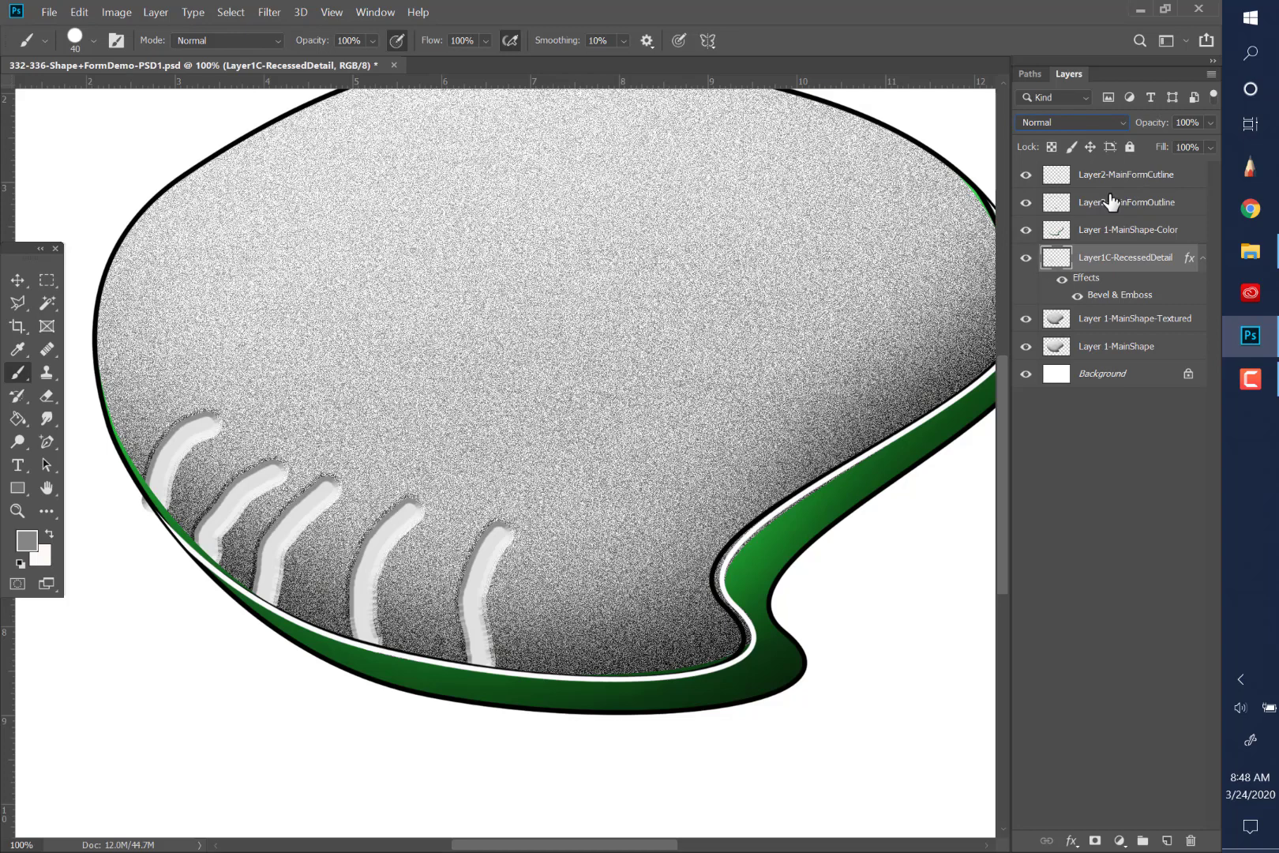
Apply a heavy Add Noise filter with uniform, monochromatic distribution to the strokes on the Layer1C-RecessedDetail layer
{"action": "left_click", "coordinate": [268, 12]}
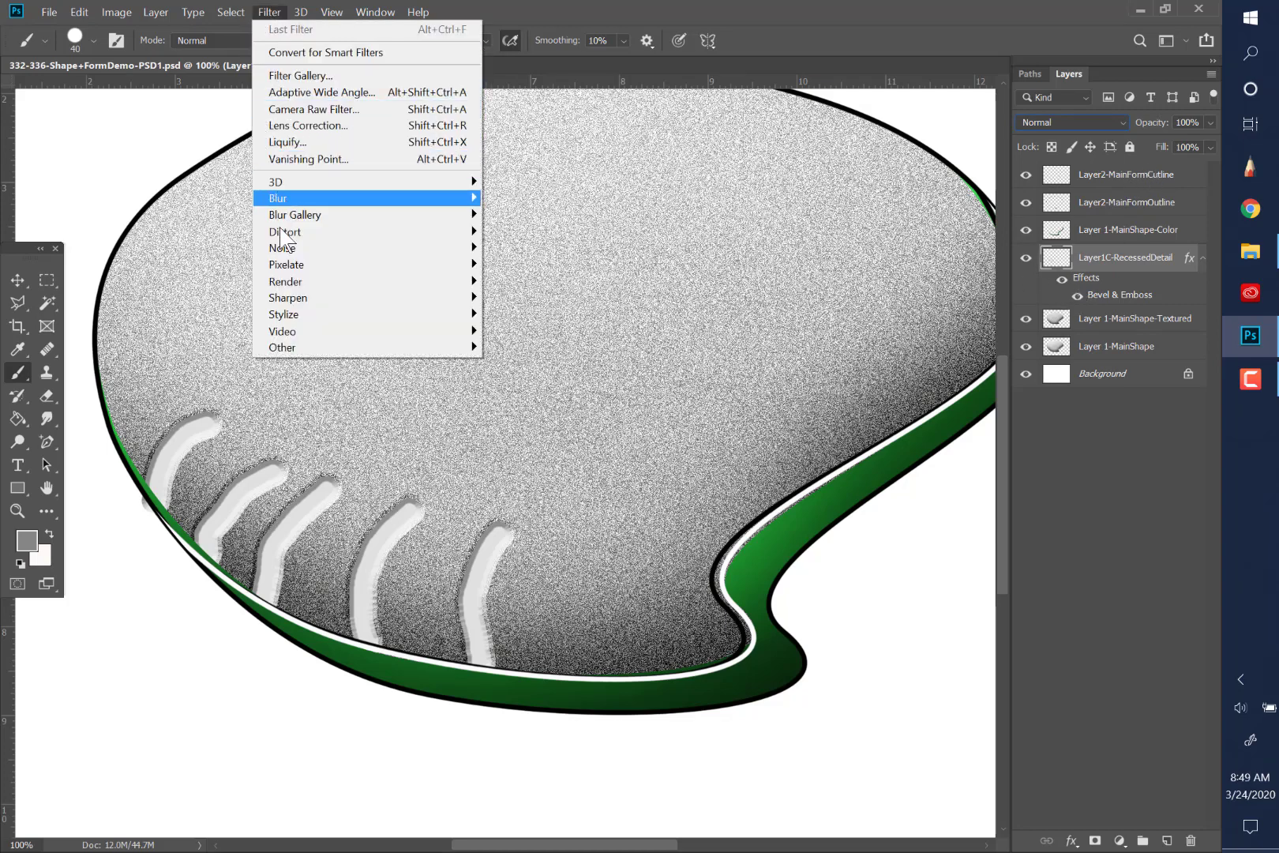
{"action": "mouse_move", "coordinate": [283, 247]}
{"action": "left_click", "coordinate": [552, 248]}
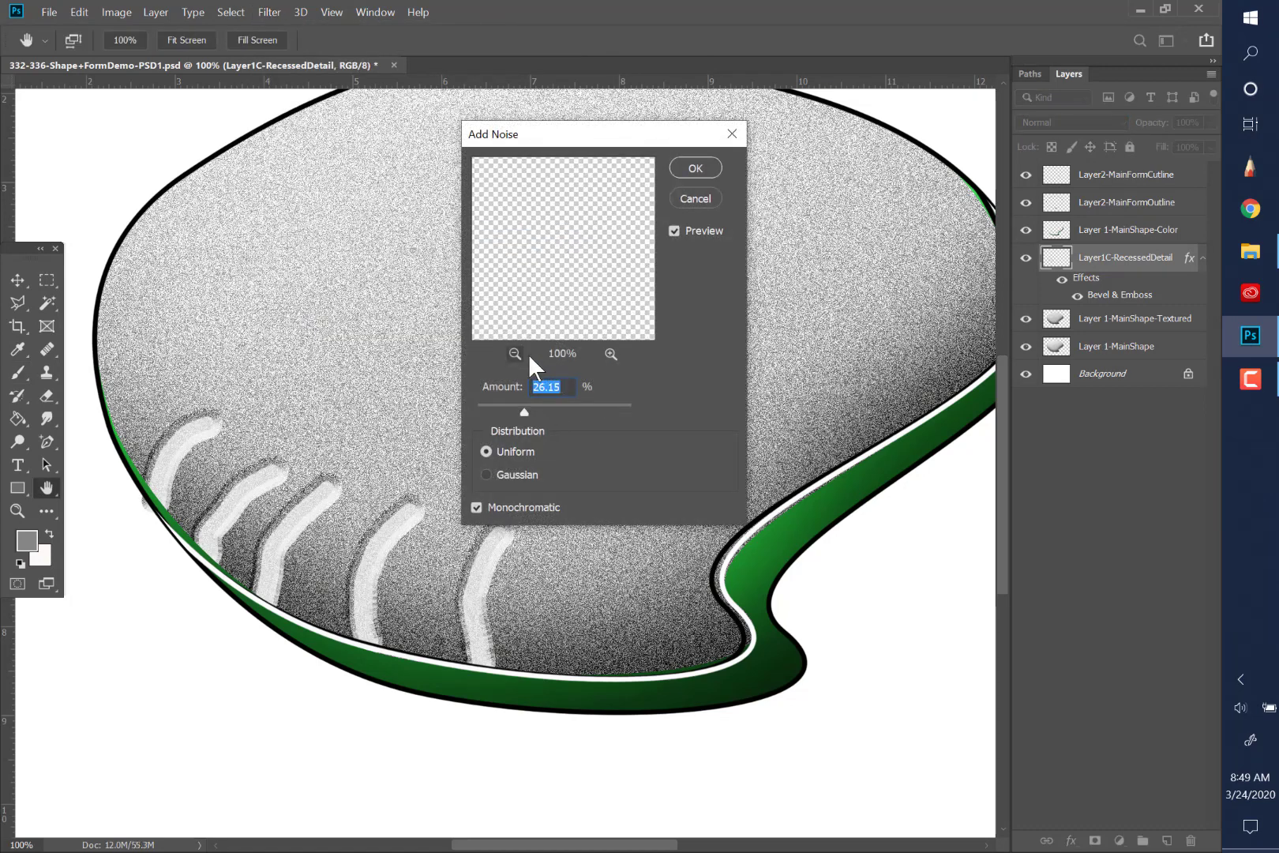
{"action": "mouse_move", "coordinate": [558, 407]}
{"action": "left_mouse_down"}
{"action": "mouse_move", "coordinate": [582, 405]}
{"action": "mouse_move", "coordinate": [567, 406]}
{"action": "left_mouse_up"}
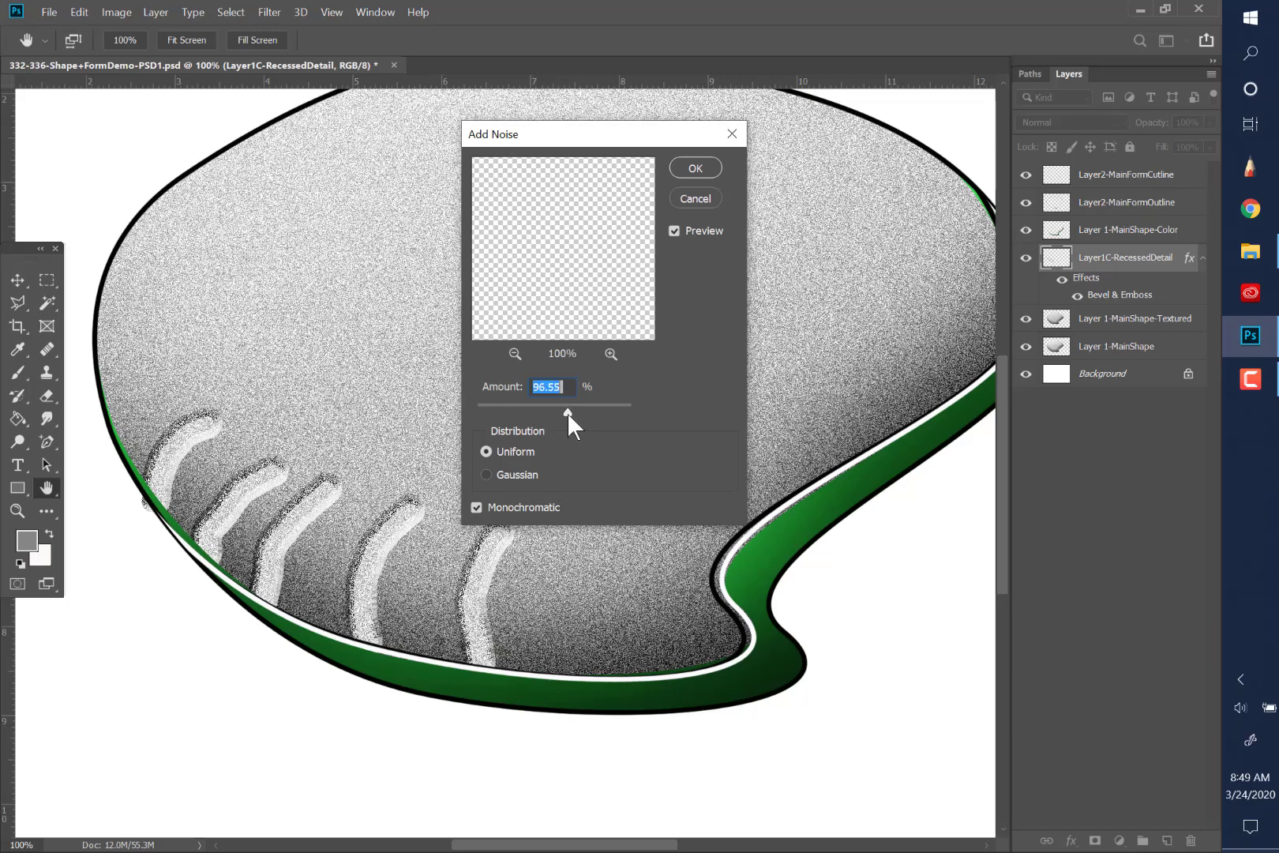
{"action": "mouse_move", "coordinate": [567, 412]}
{"action": "left_mouse_down"}
{"action": "mouse_move", "coordinate": [520, 423]}
{"action": "mouse_move", "coordinate": [597, 408]}
{"action": "mouse_move", "coordinate": [577, 409]}
{"action": "left_mouse_up"}
{"action": "left_click", "coordinate": [685, 164]}
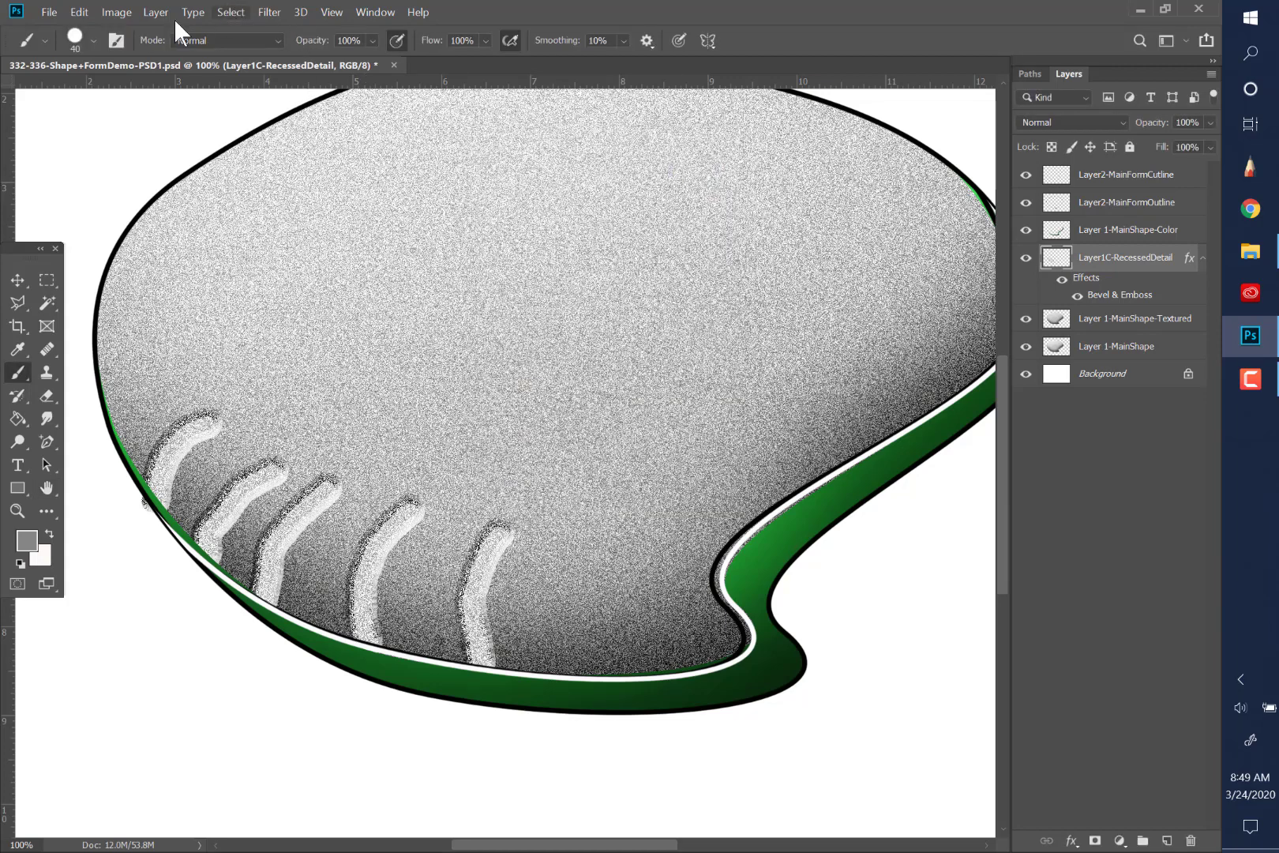
Lighten the noisy strokes with a Levels adjustment, setting the midtone to 1.45 and the white input level to 248
{"action": "left_click", "coordinate": [115, 12]}
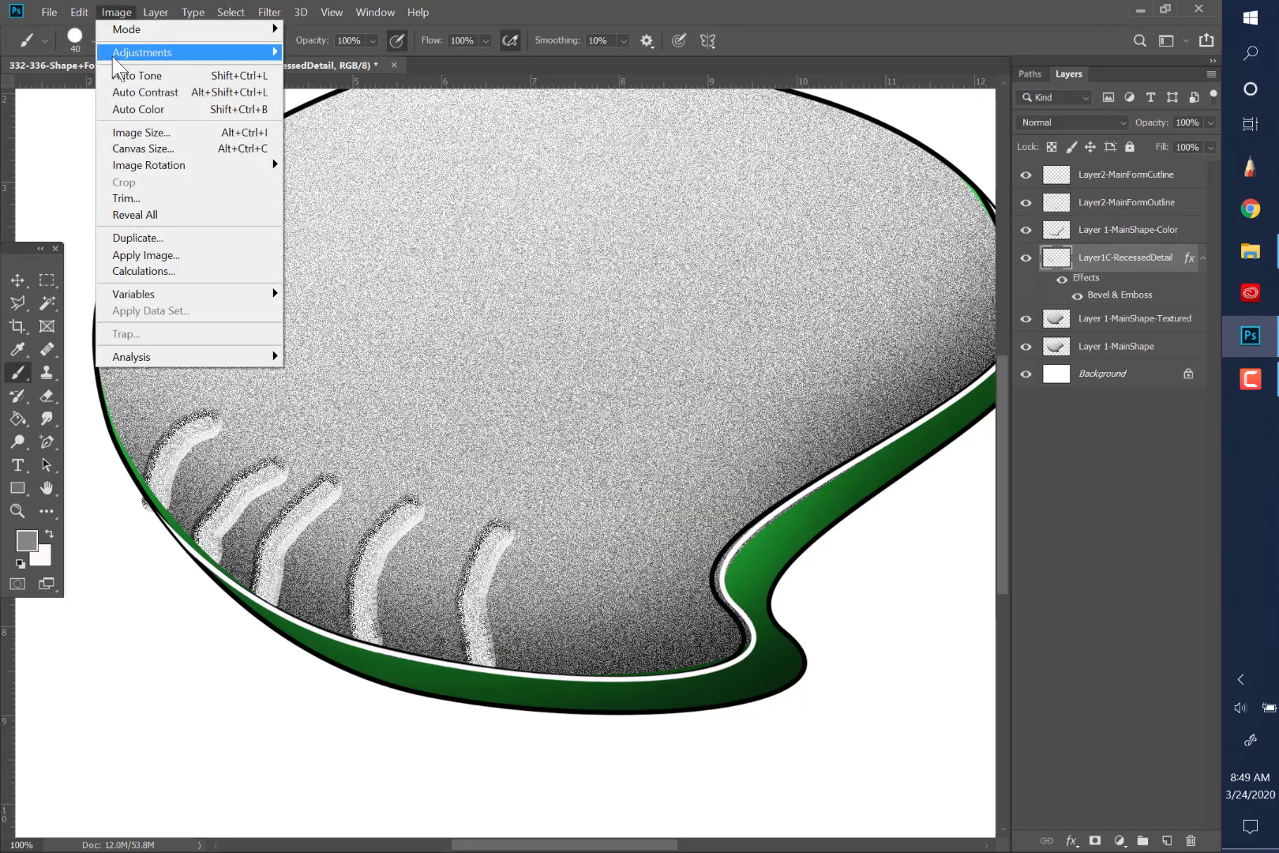
{"action": "mouse_move", "coordinate": [118, 52]}
{"action": "left_click", "coordinate": [308, 76]}
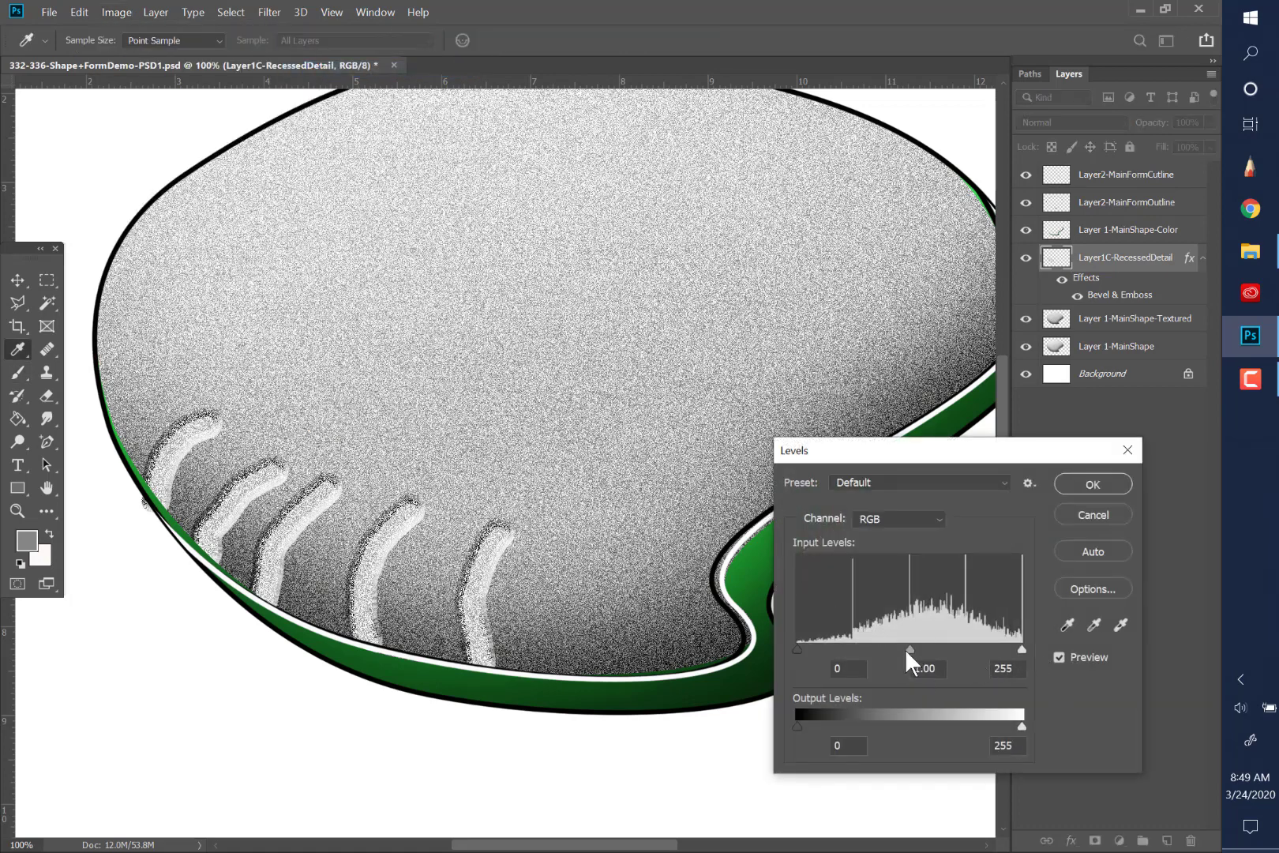
{"action": "left_click_drag", "start_coordinate": [910, 649], "coordinate": [880, 649]}
{"action": "left_click_drag", "start_coordinate": [1022, 646], "coordinate": [1015, 647]}
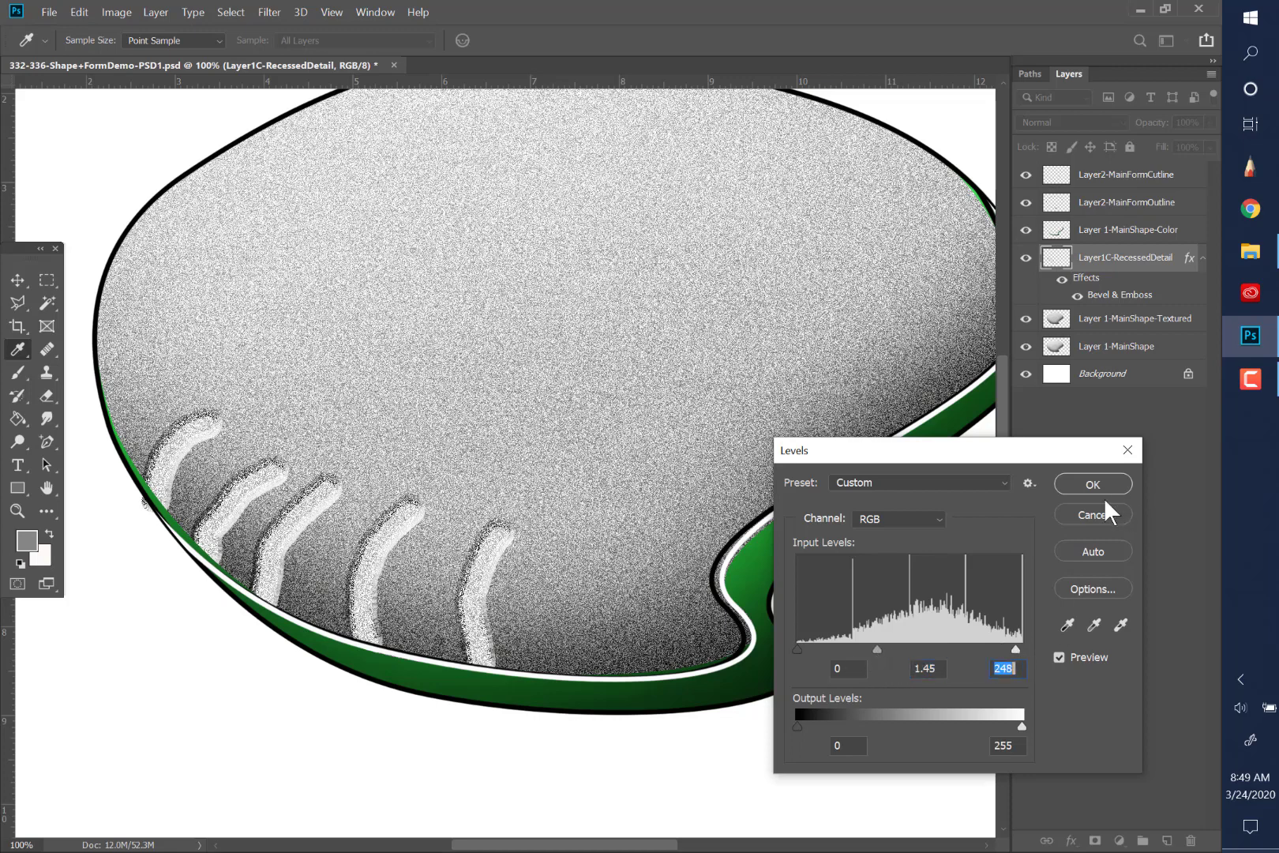
{"action": "left_click", "coordinate": [1104, 493]}
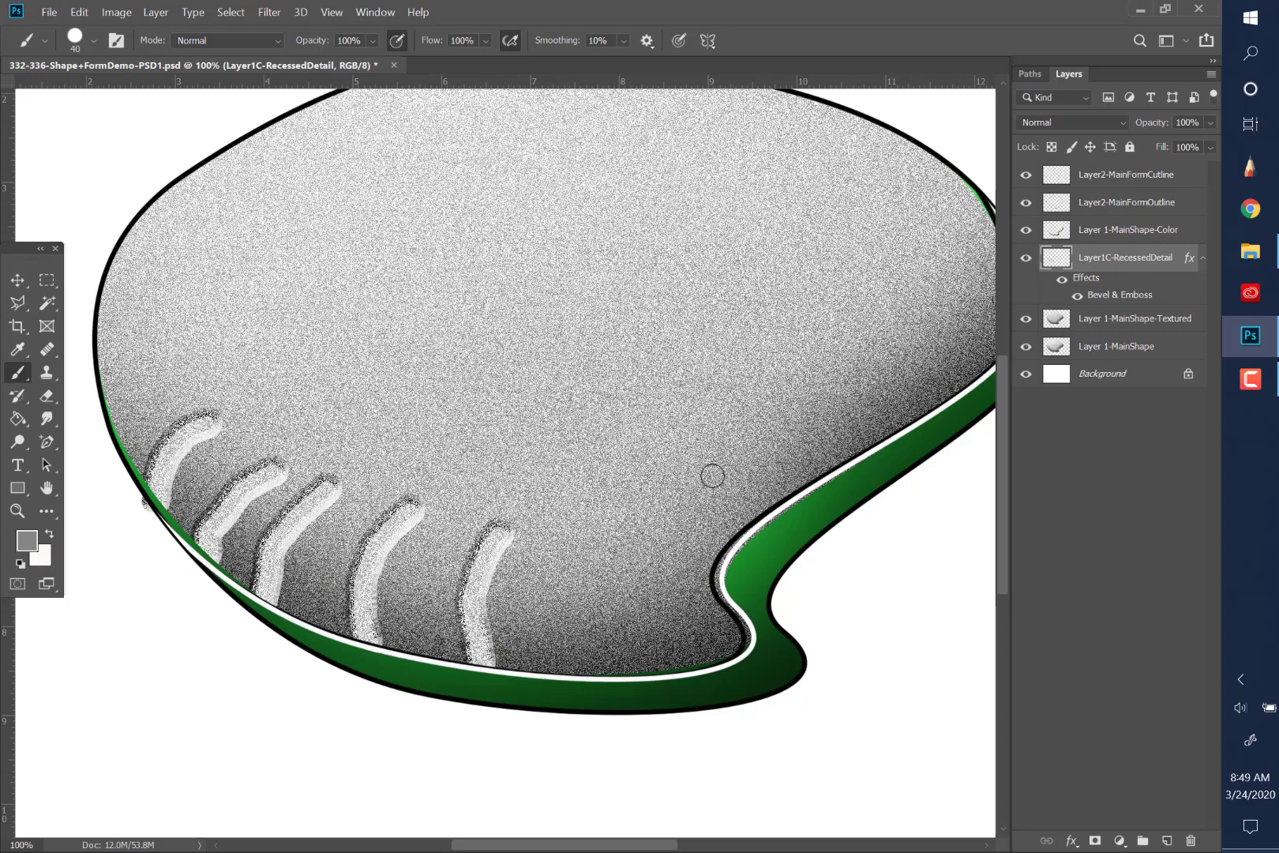
Edit the Bevel & Emboss style of Layer1C-RecessedDetail to a depth of 511% with the Chisel Hard technique
{"action": "double_click", "coordinate": [1165, 298]}
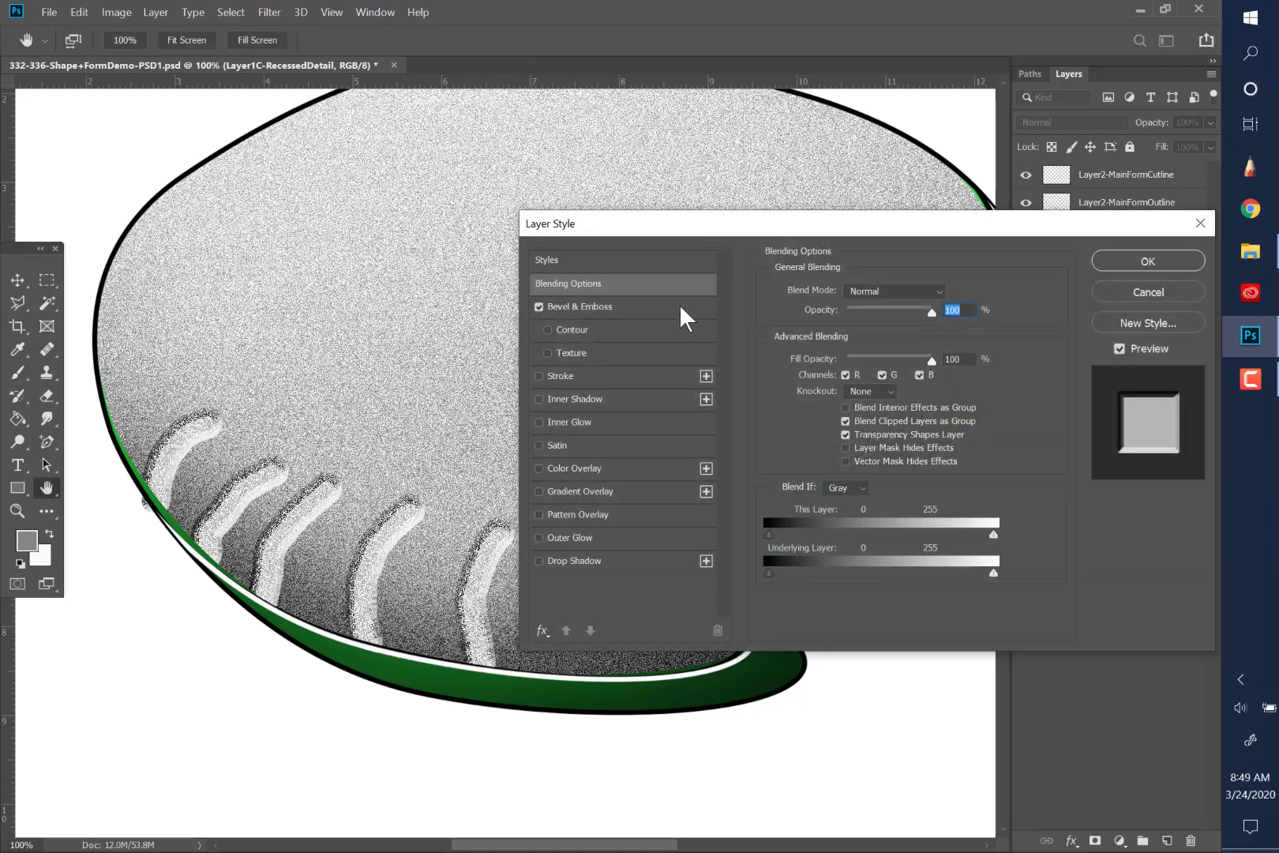
{"action": "left_click", "coordinate": [679, 304]}
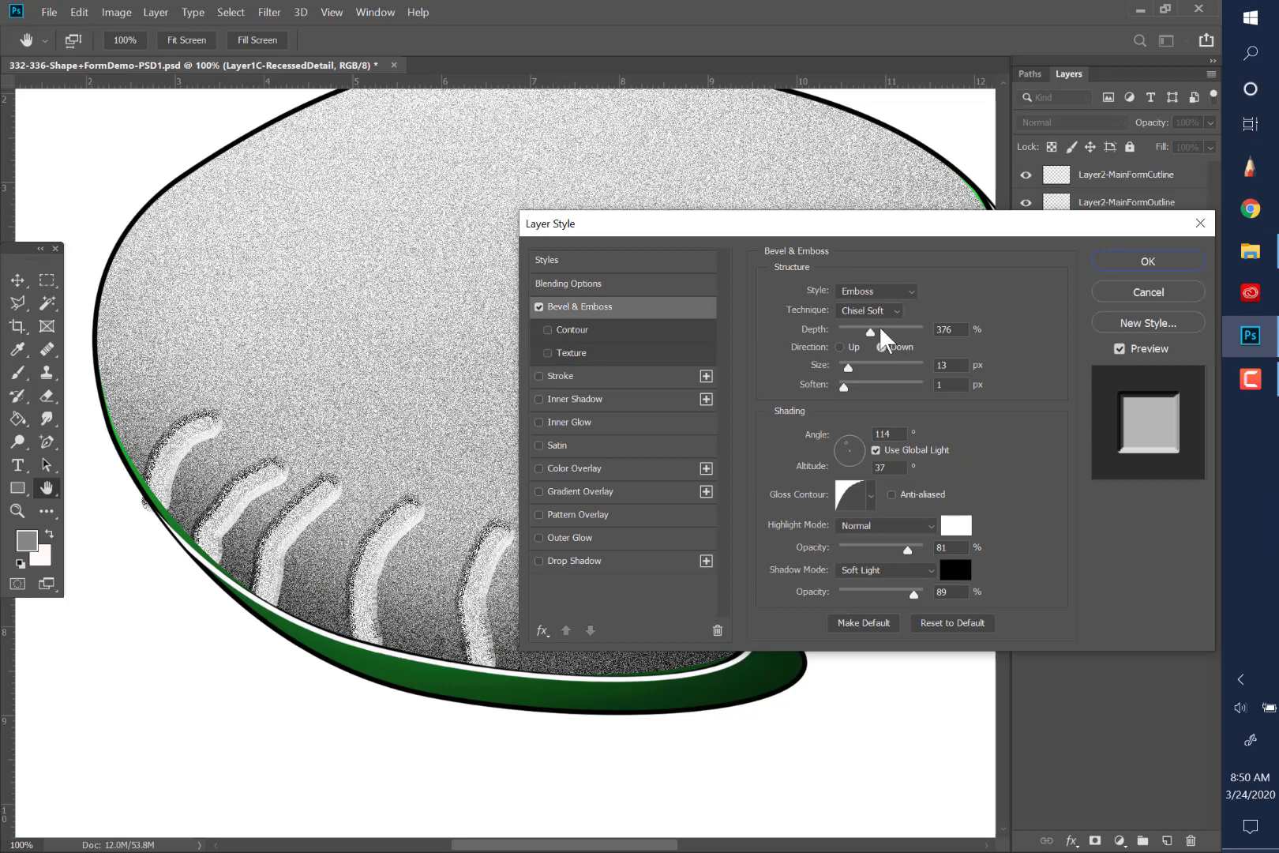
{"action": "mouse_move", "coordinate": [868, 327]}
{"action": "left_mouse_down"}
{"action": "mouse_move", "coordinate": [849, 328]}
{"action": "mouse_move", "coordinate": [883, 328]}
{"action": "left_mouse_up"}
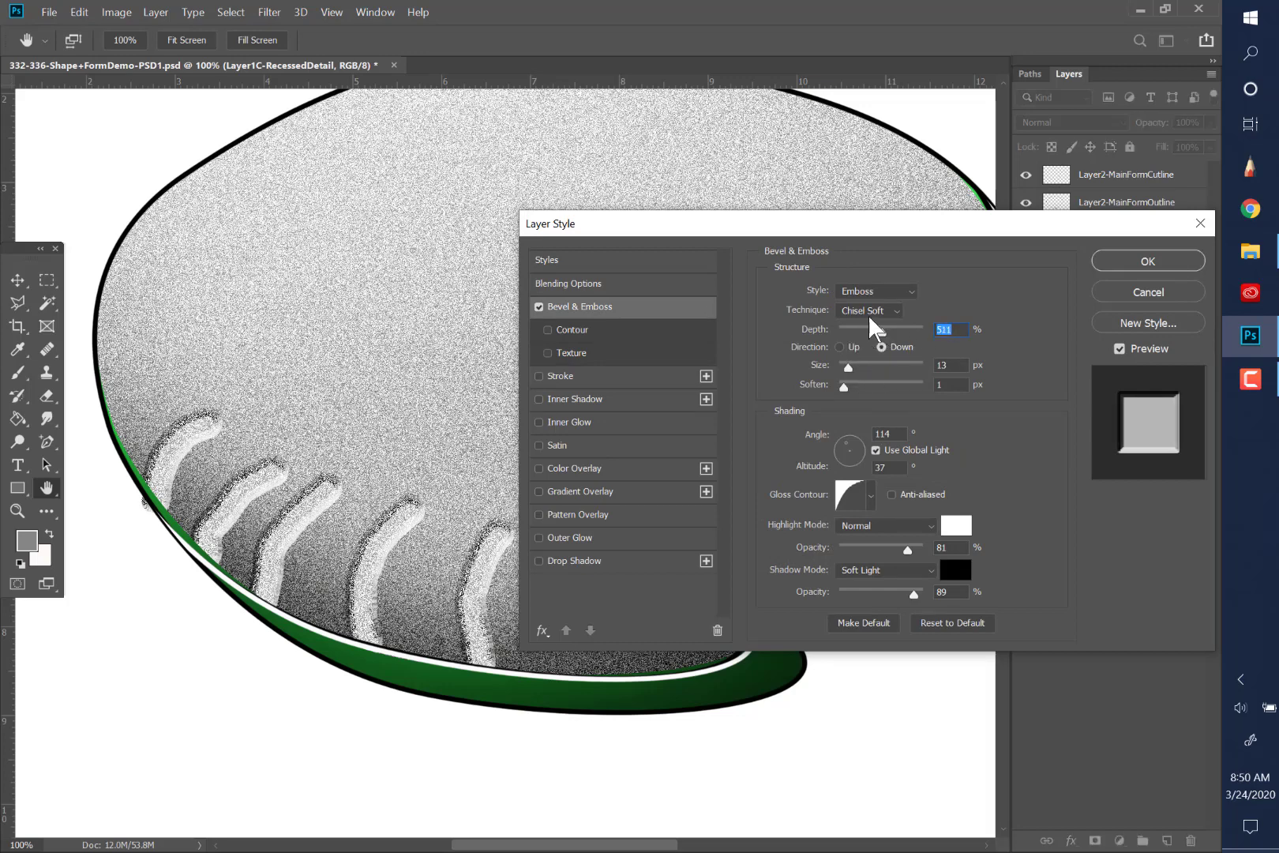
{"action": "left_click", "coordinate": [886, 311]}
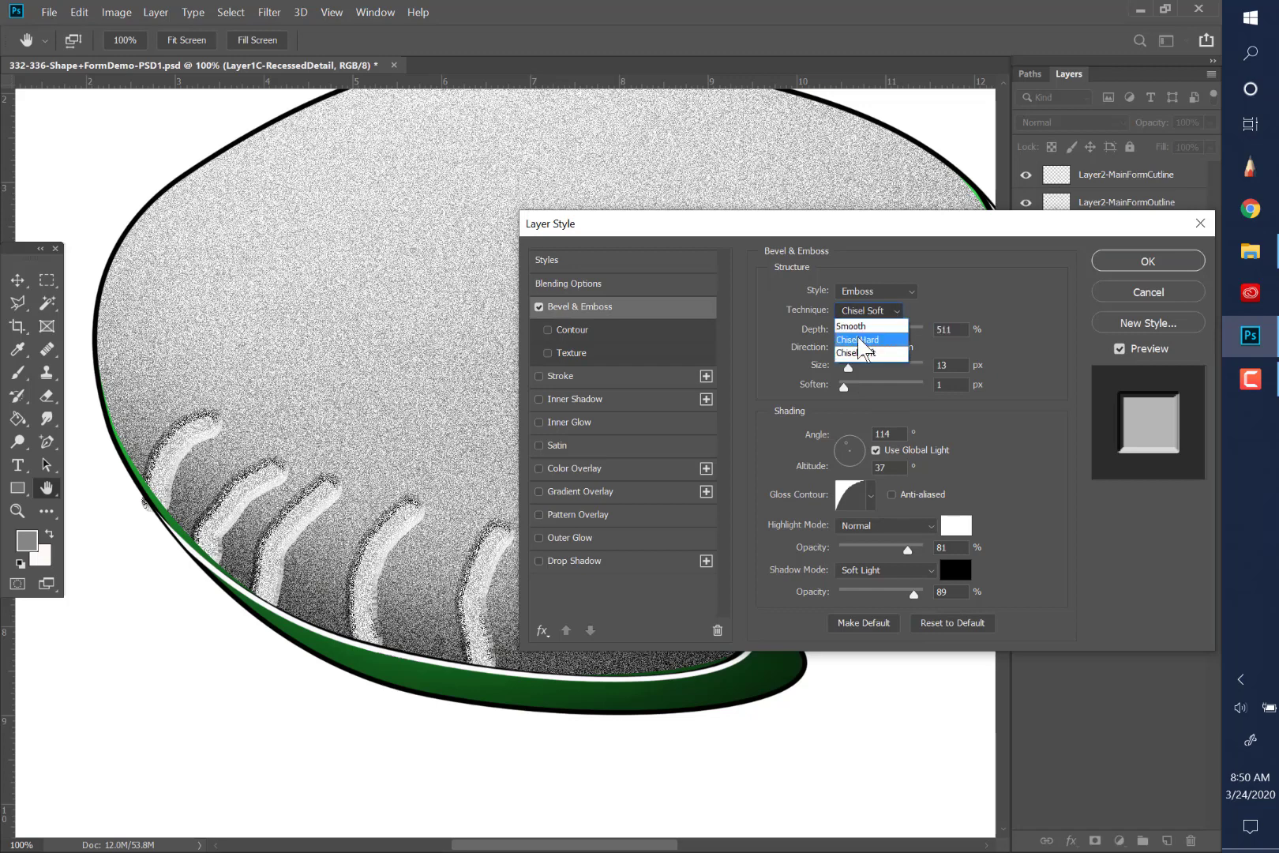
{"action": "left_click", "coordinate": [858, 337]}
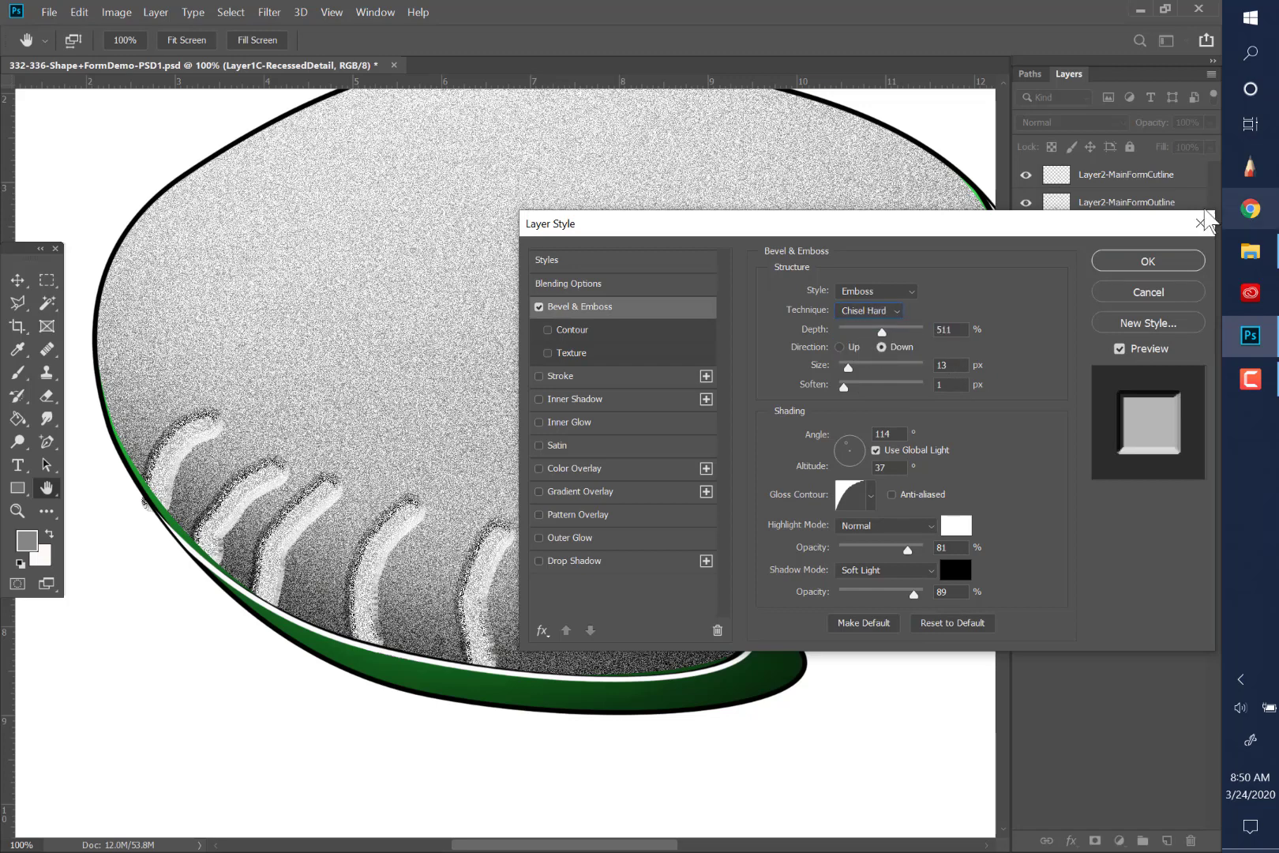
{"action": "left_click", "coordinate": [1147, 261]}
{"action": "key", "text": "b"}
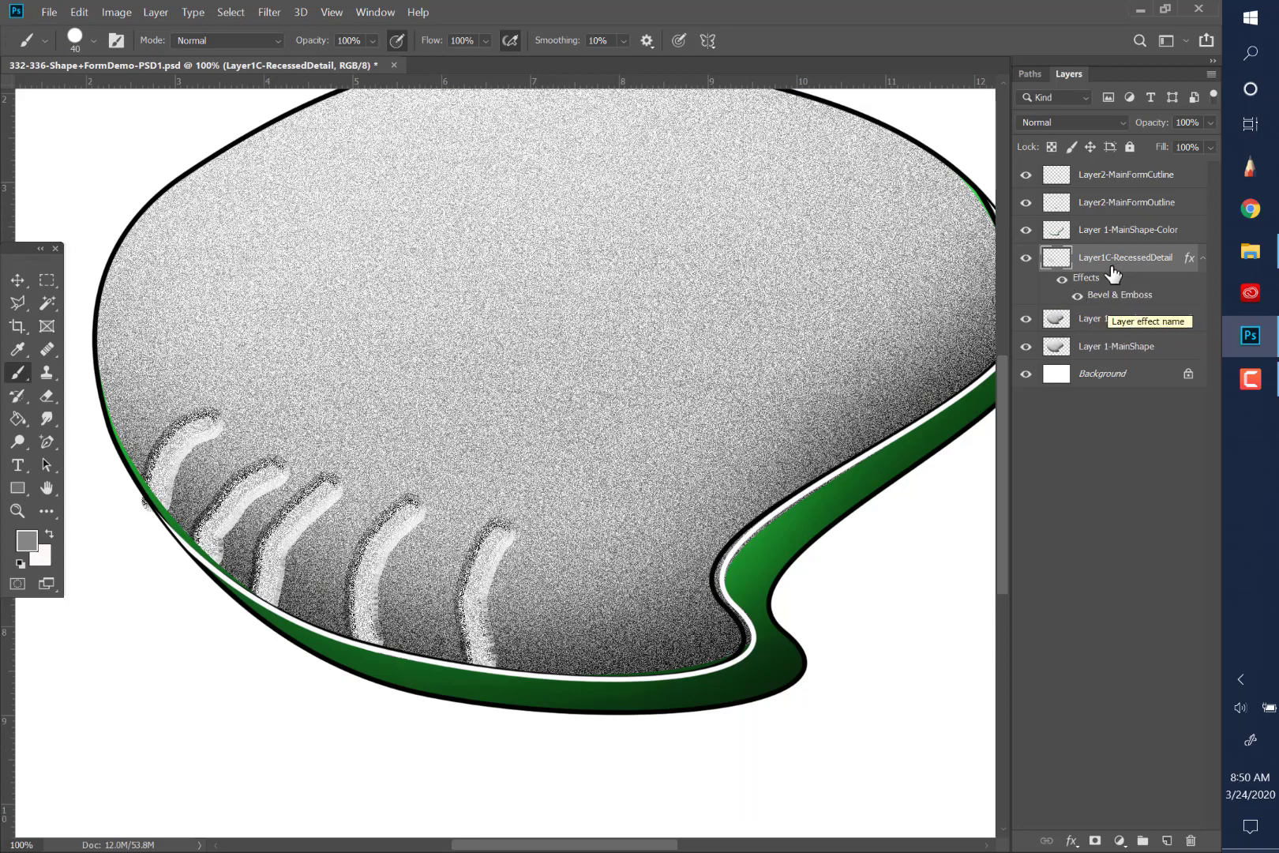
Create a new layer named Layer1C-RecessFinal directly above Layer 1-MainShape-Textured
{"action": "left_click", "coordinate": [1133, 330]}
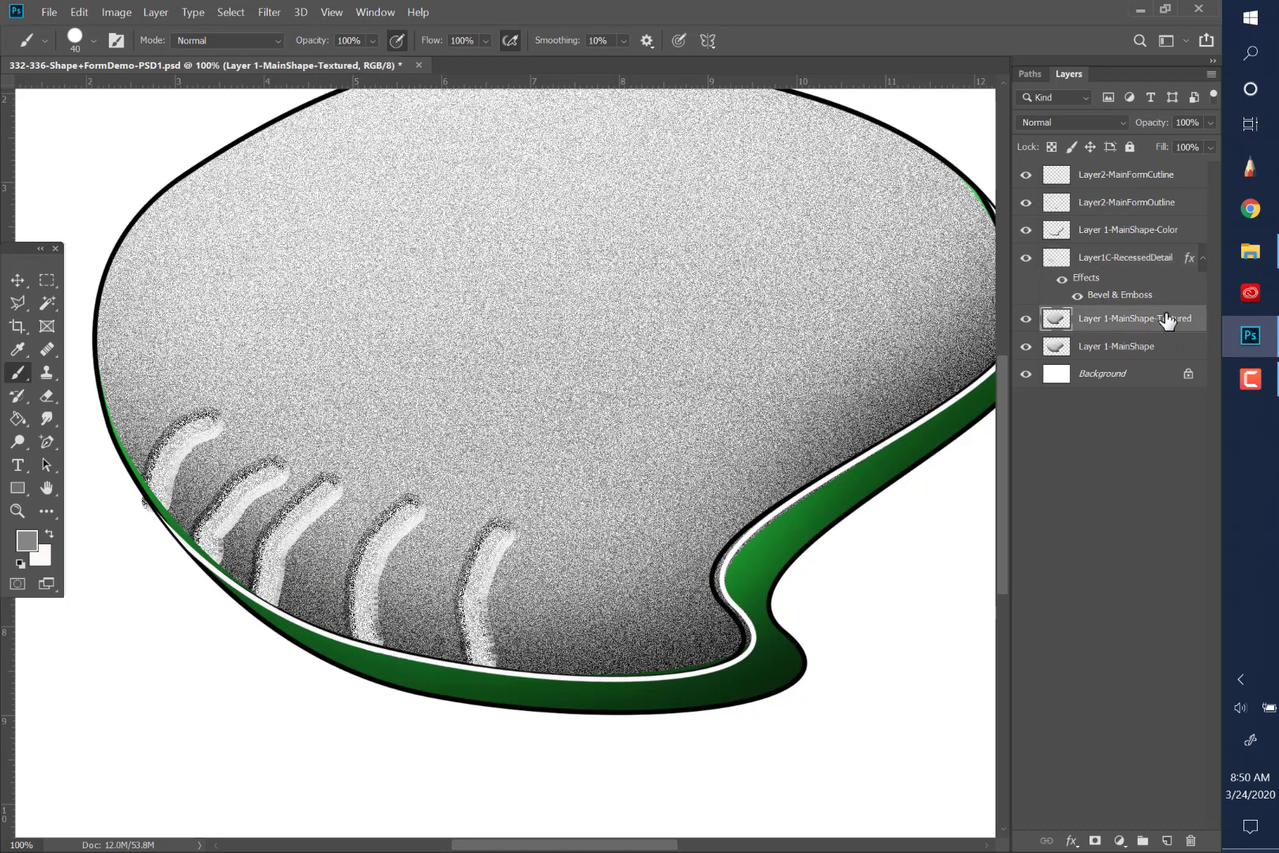
{"action": "left_click", "coordinate": [155, 12]}
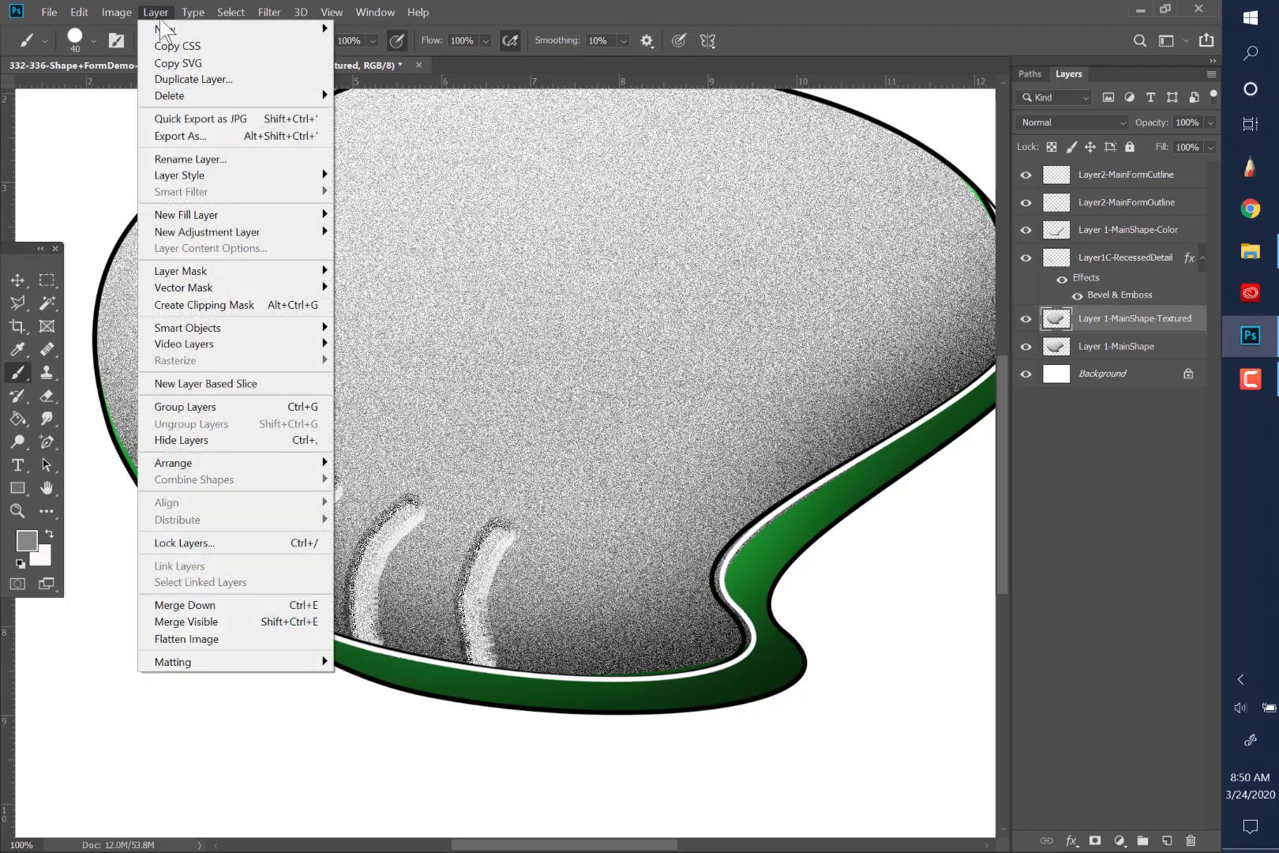
{"action": "mouse_move", "coordinate": [170, 28]}
{"action": "left_click", "coordinate": [334, 29]}
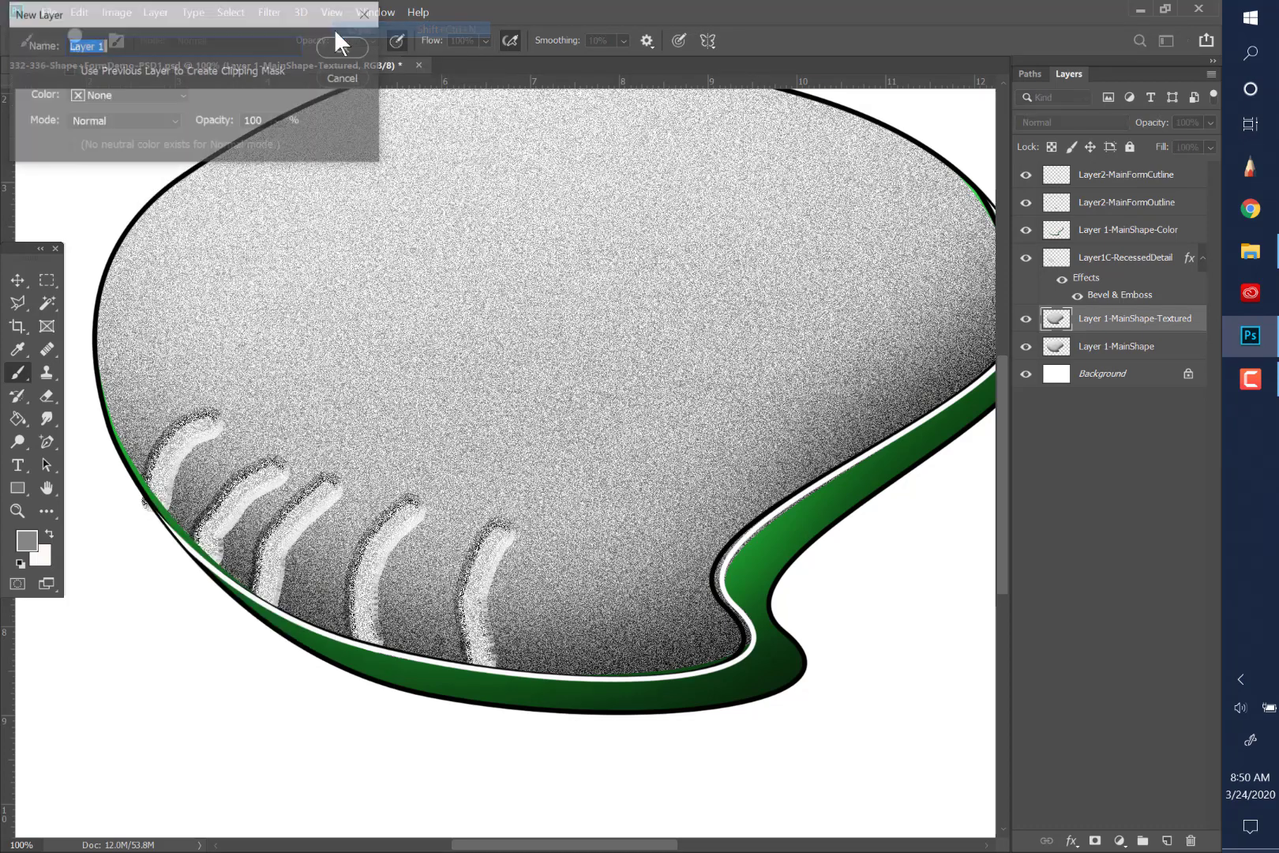
{"action": "left_click", "coordinate": [170, 45]}
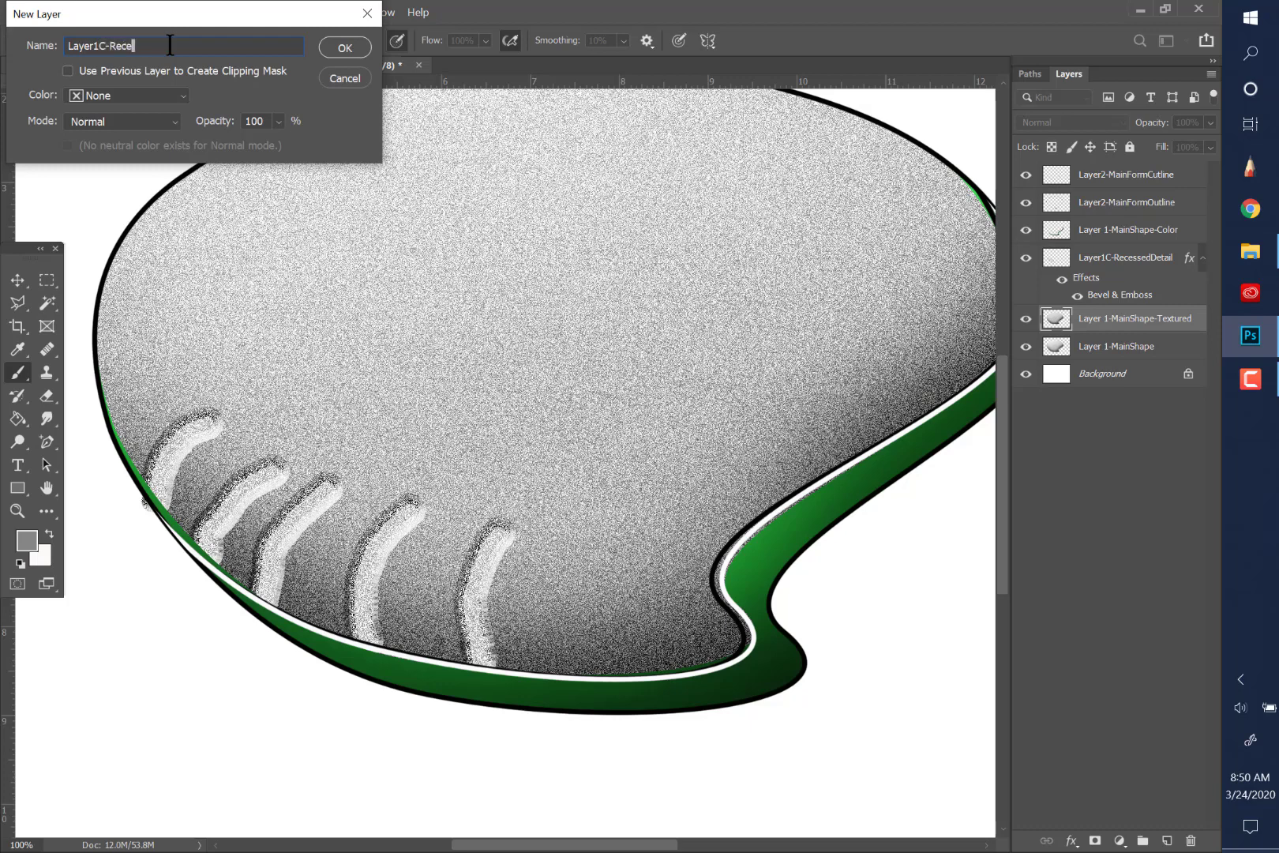
{"action": "type", "text": "C-RecessFinal"}
{"action": "left_click", "coordinate": [341, 47]}
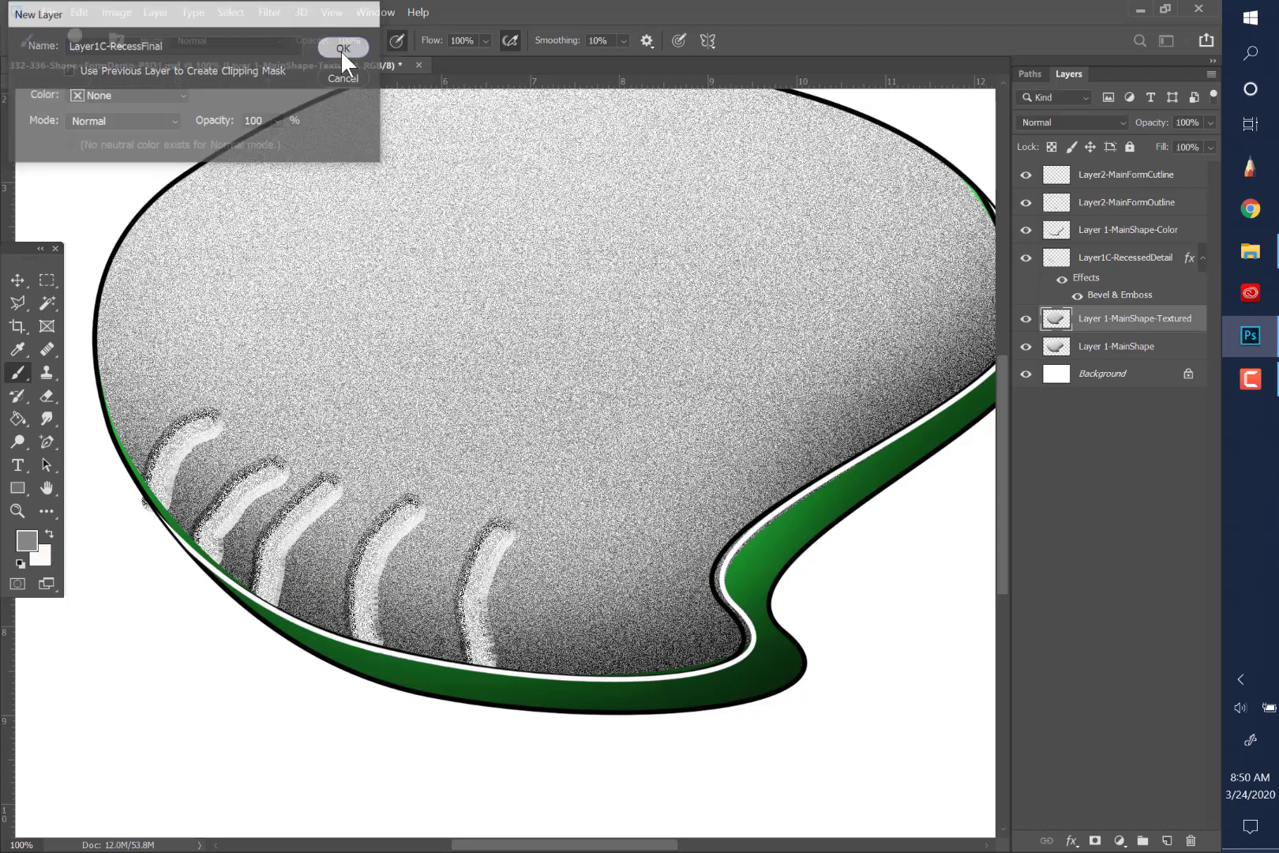
Merge Layer1C-RecessedDetail down into Layer1C-RecessFinal and toggle the merged layer's visibility to check it
{"action": "left_click", "coordinate": [1117, 263]}
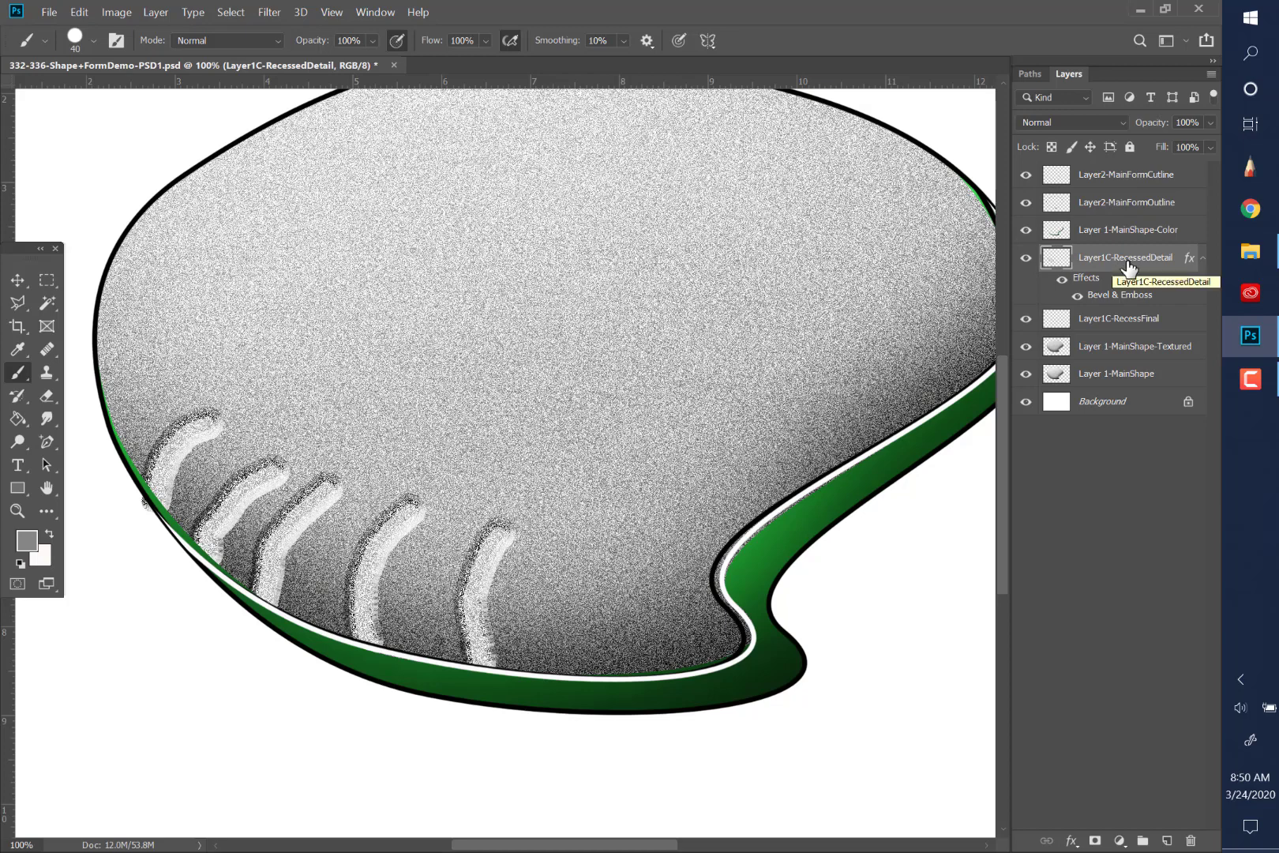
{"action": "right_click", "coordinate": [1129, 268]}
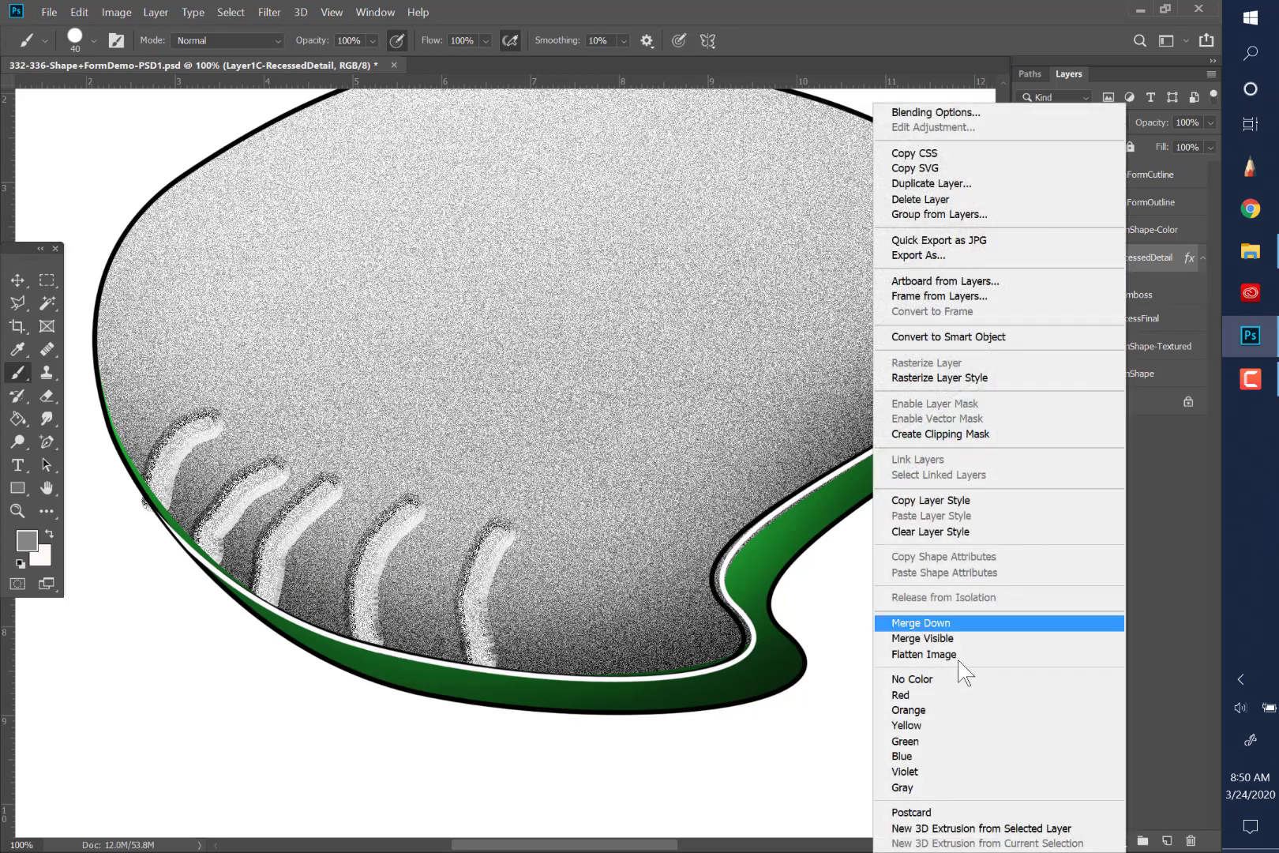
{"action": "left_click", "coordinate": [948, 631]}
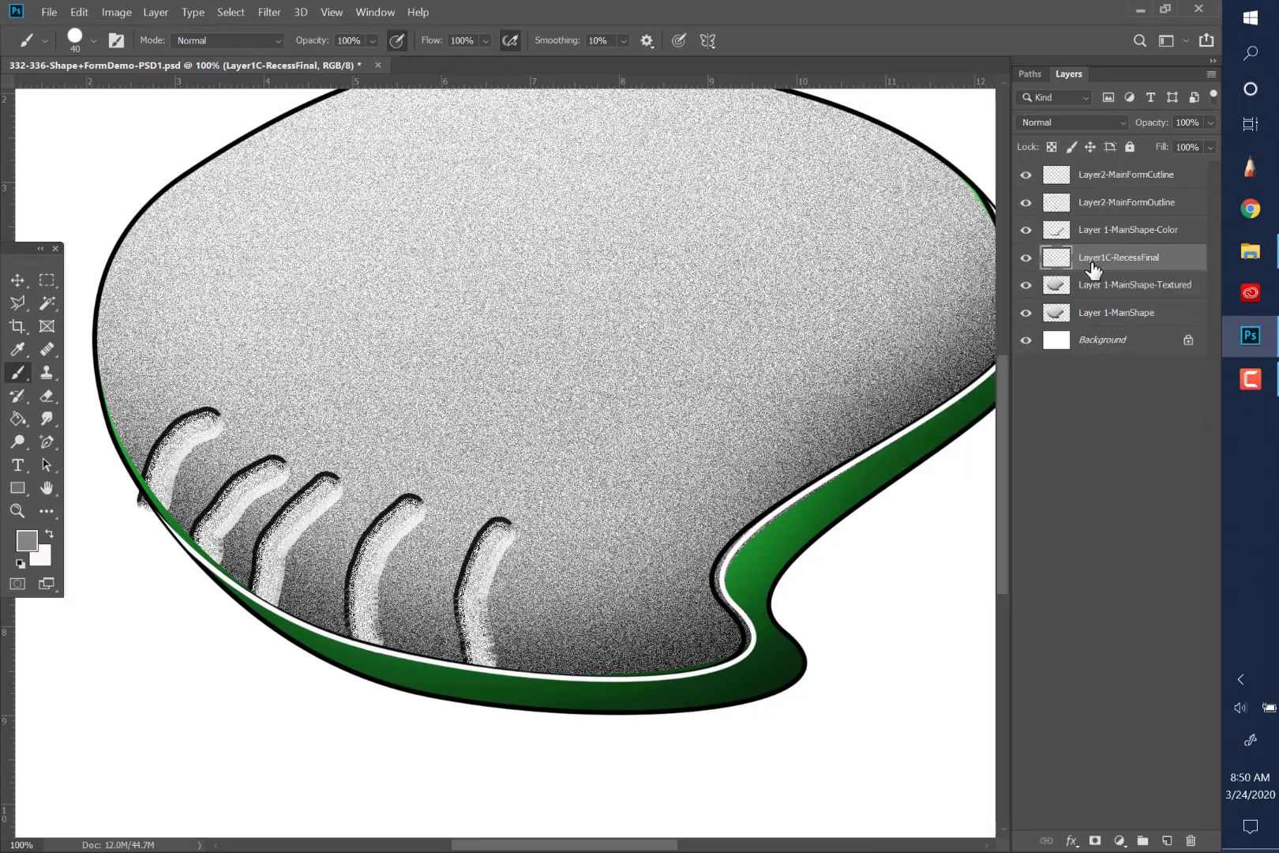
{"action": "left_click", "coordinate": [1026, 259]}
{"action": "left_click", "coordinate": [1025, 259]}
Lighten the merged grooves on Layer1C-RecessFinal with a Levels adjustment, lowering the white input level and shifting the midtones brighter
{"action": "left_click", "coordinate": [124, 9]}
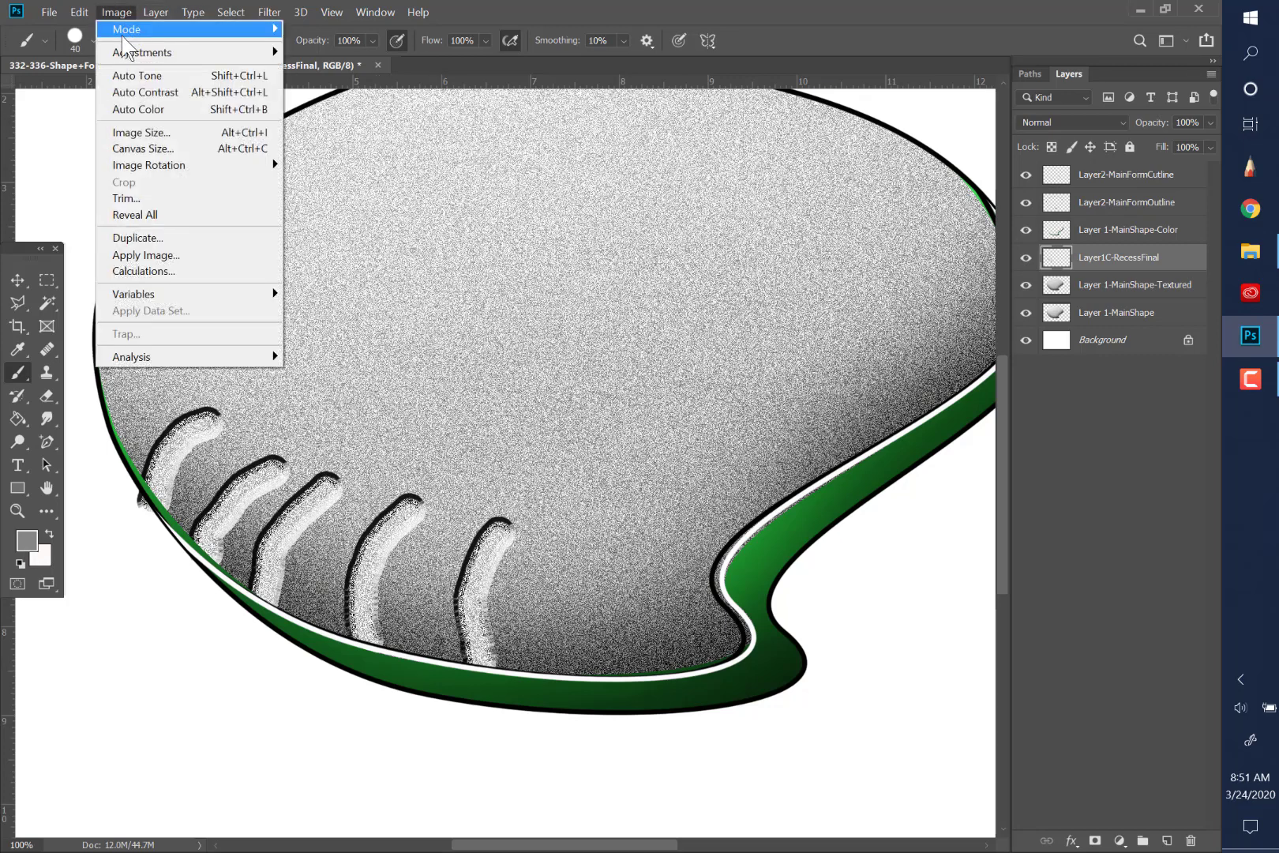
{"action": "mouse_move", "coordinate": [125, 55]}
{"action": "left_click", "coordinate": [328, 70]}
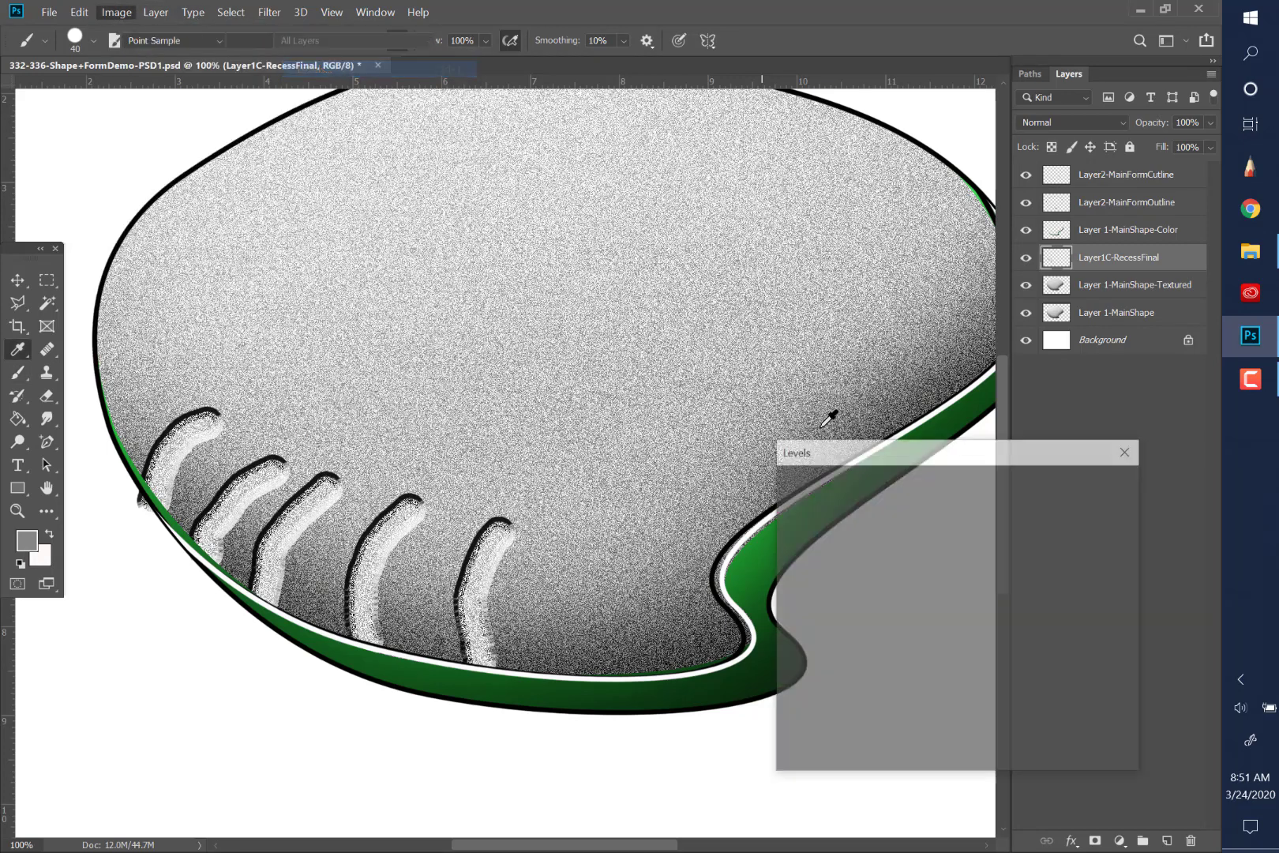
{"action": "left_click_drag", "start_coordinate": [1021, 648], "coordinate": [992, 648]}
{"action": "mouse_move", "coordinate": [891, 648]}
{"action": "left_mouse_down"}
{"action": "mouse_move", "coordinate": [840, 646]}
{"action": "mouse_move", "coordinate": [872, 648]}
{"action": "left_mouse_up"}
{"action": "left_click", "coordinate": [1107, 514]}
{"action": "key", "text": "b"}
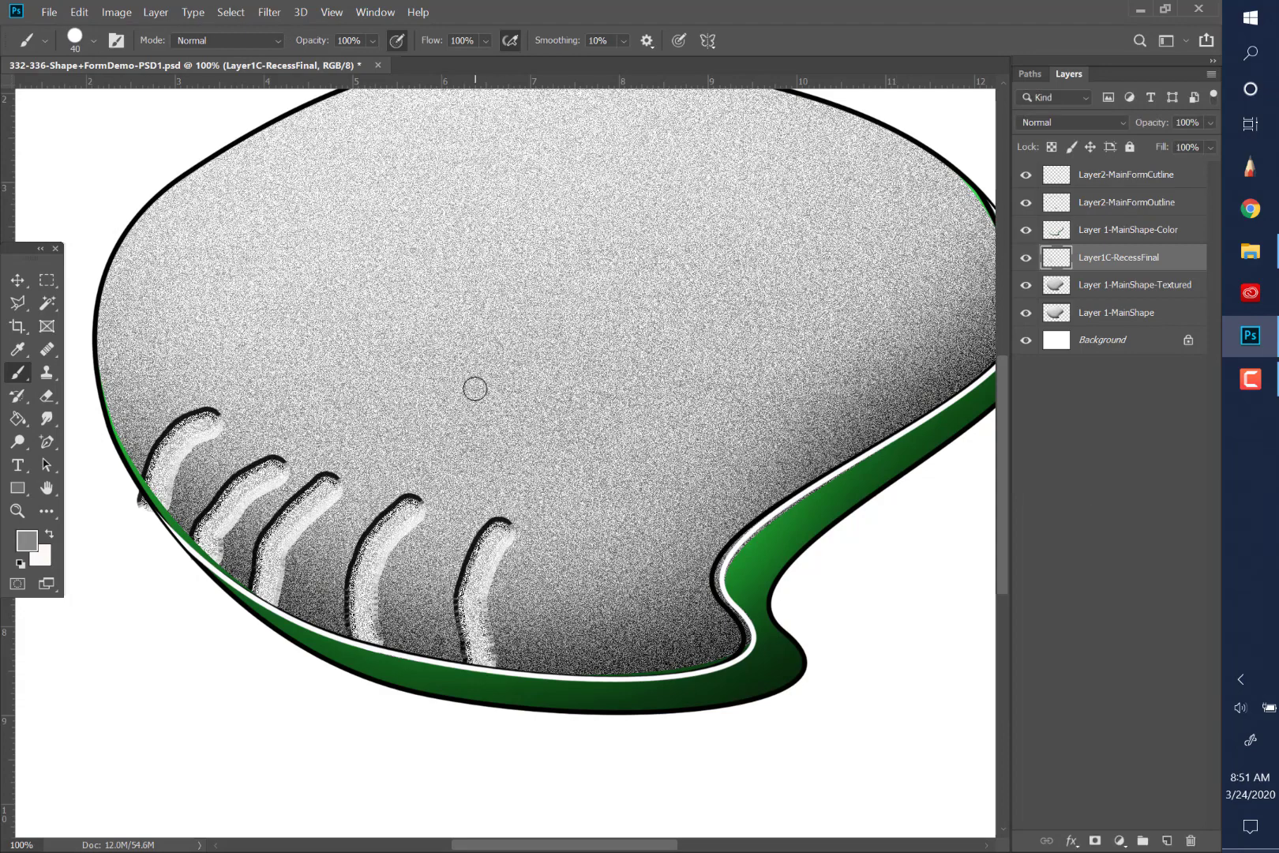
Erase the end of the leftmost groove that spills outside the main shape's outline
{"action": "left_click", "coordinate": [12, 512]}
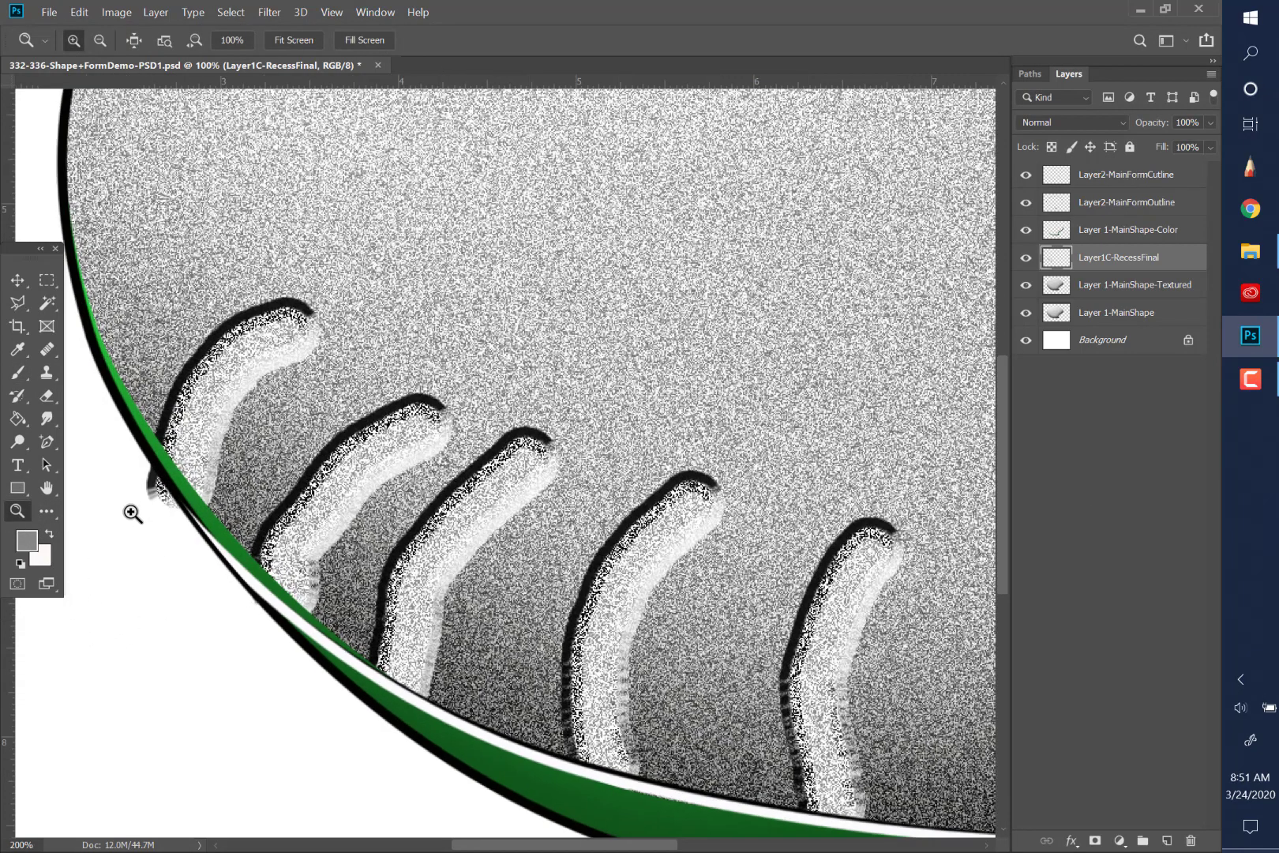
{"action": "left_click", "coordinate": [133, 515]}
{"action": "left_click", "coordinate": [134, 503]}
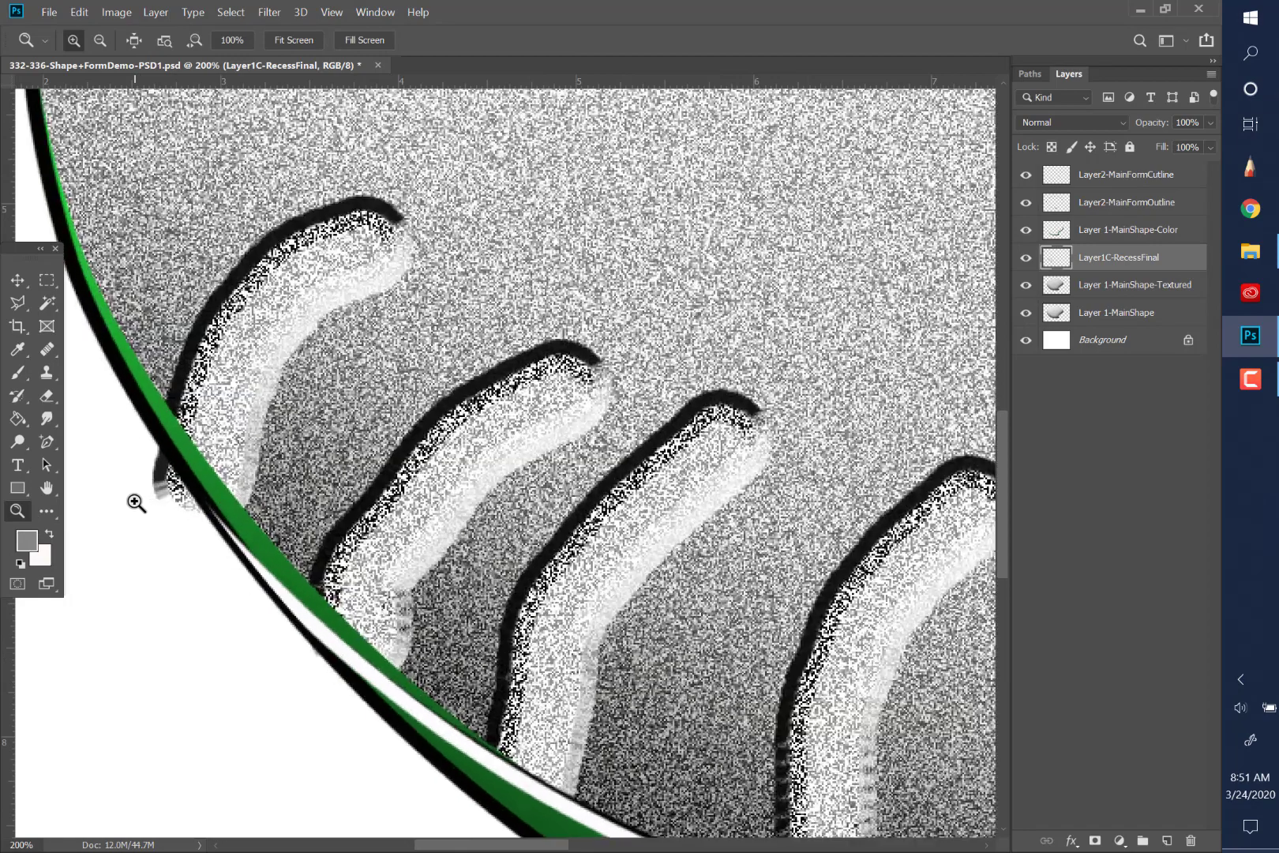
{"action": "left_click", "coordinate": [47, 395]}
{"action": "mouse_move", "coordinate": [154, 477]}
{"action": "left_mouse_down"}
{"action": "mouse_move", "coordinate": [165, 499]}
{"action": "mouse_move", "coordinate": [161, 466]}
{"action": "mouse_move", "coordinate": [169, 488]}
{"action": "left_mouse_up"}
{"action": "scroll", "coordinate": [229, 608], "scroll_direction": "down", "scroll_amount": 2}
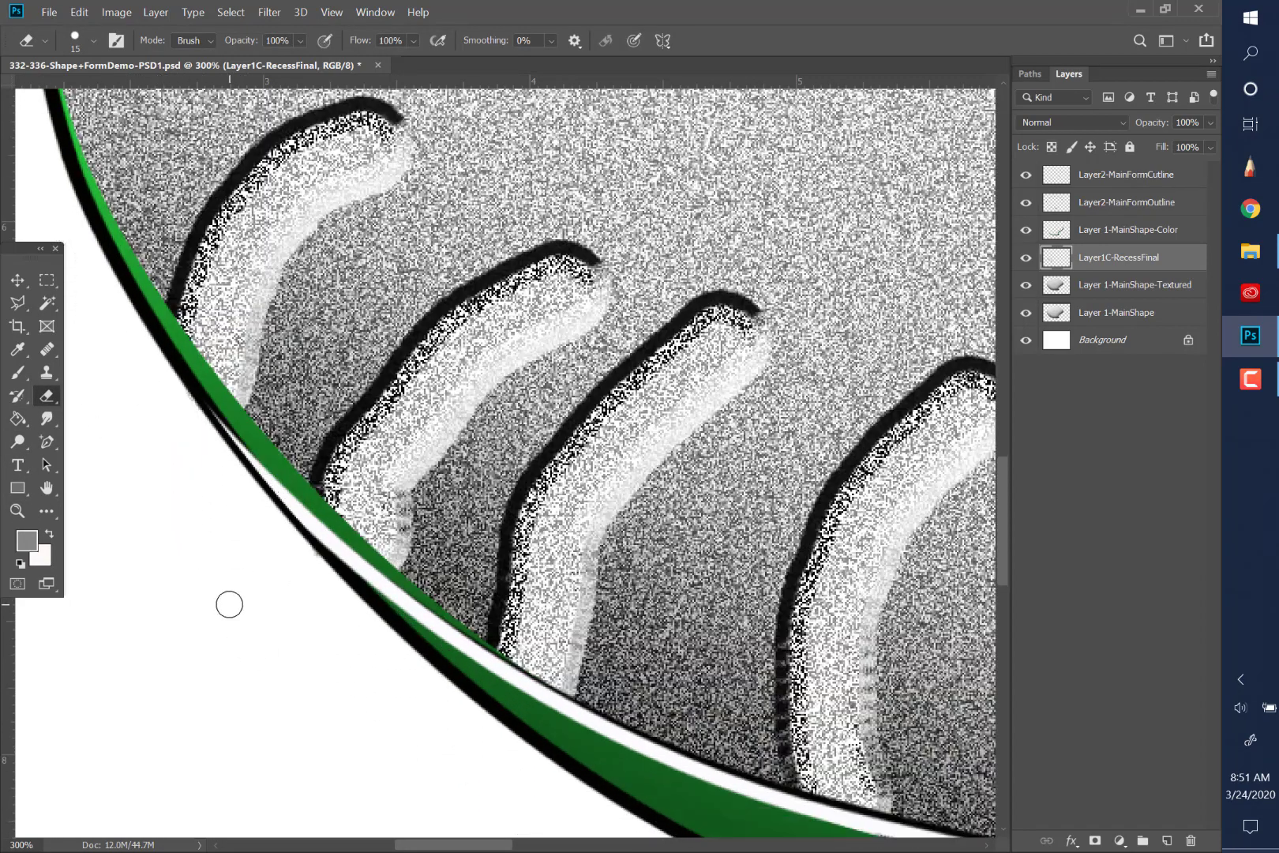
Lasso the second groove from the left, free-transform it to a -11.70° rotation and 102.43% scale, reposition it slightly, and deselect it
{"action": "left_click", "coordinate": [331, 12]}
{"action": "left_click", "coordinate": [351, 151]}
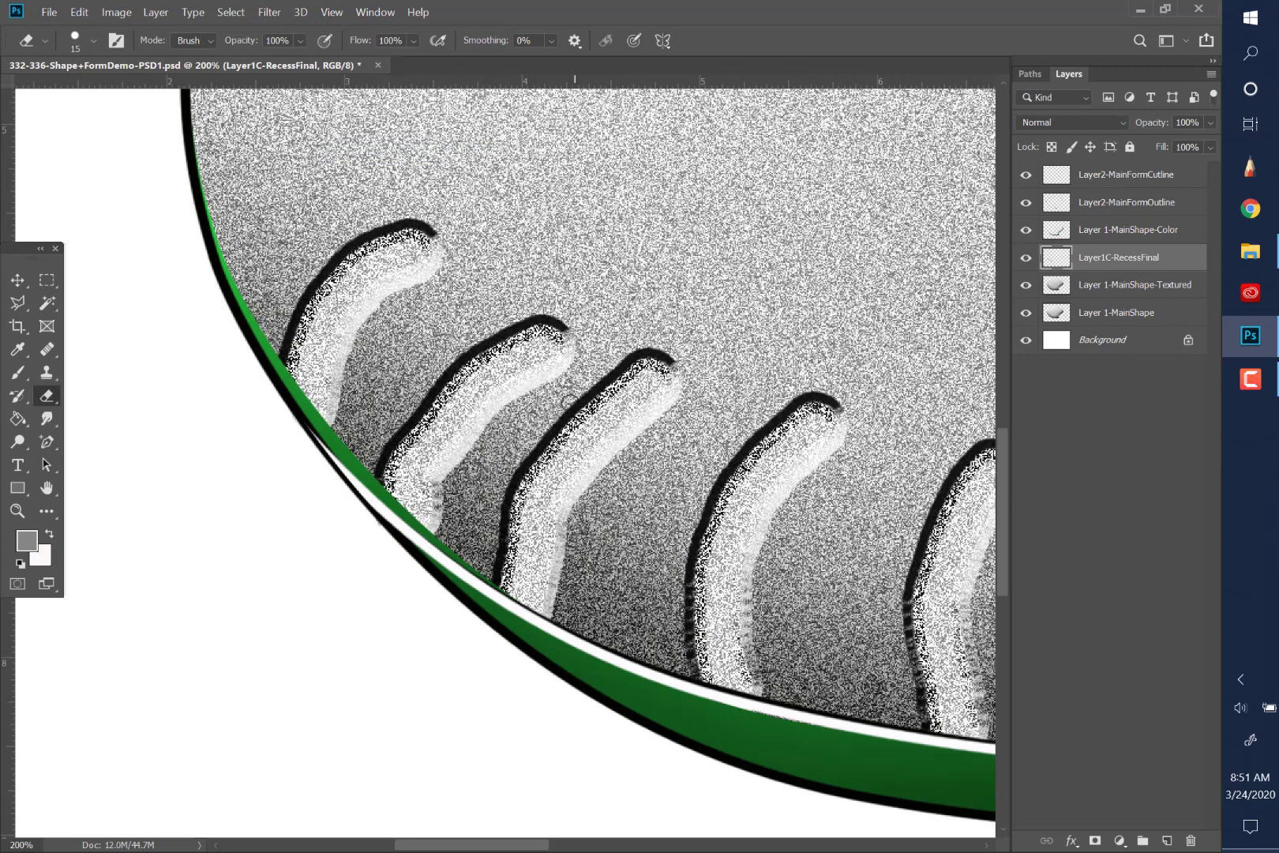
{"action": "left_click", "coordinate": [17, 303]}
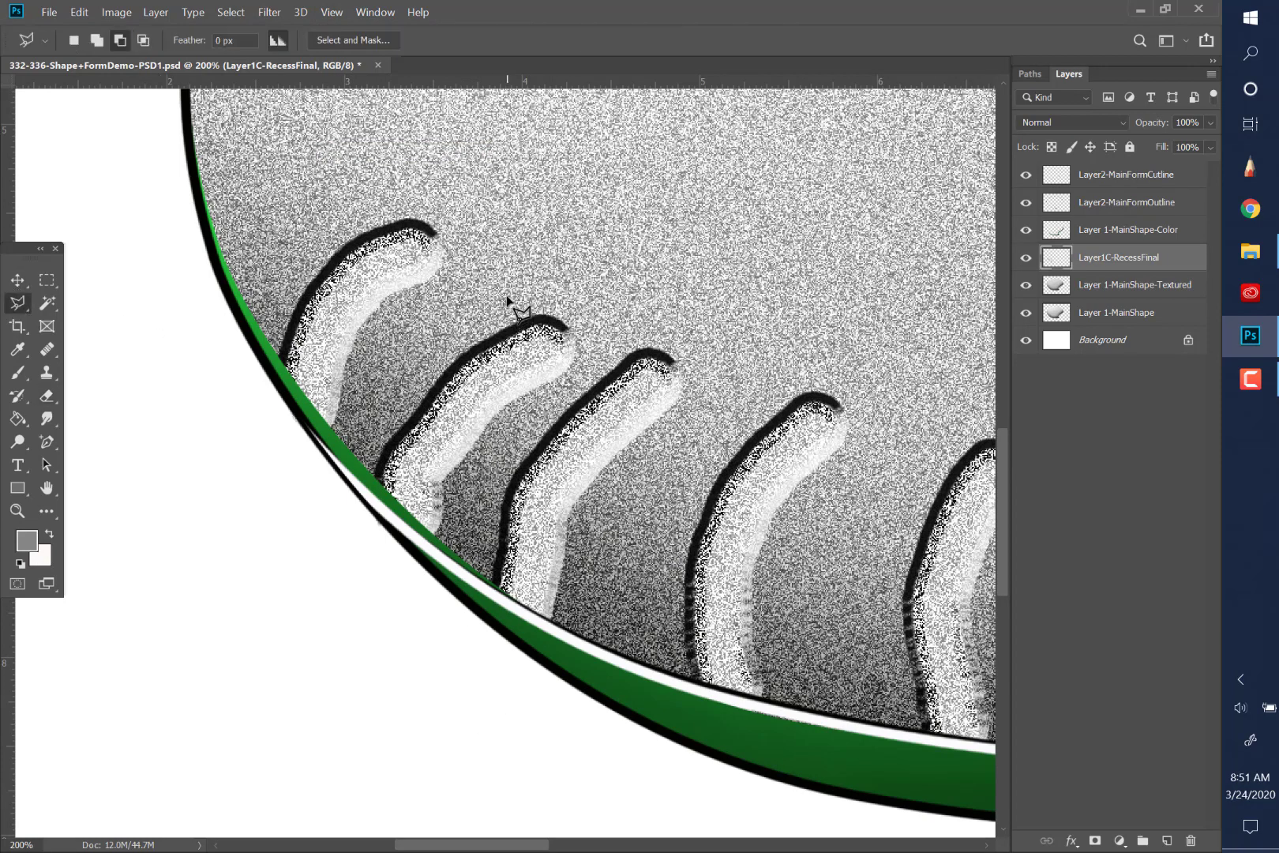
{"action": "left_click", "coordinate": [348, 472]}
{"action": "left_click", "coordinate": [437, 560]}
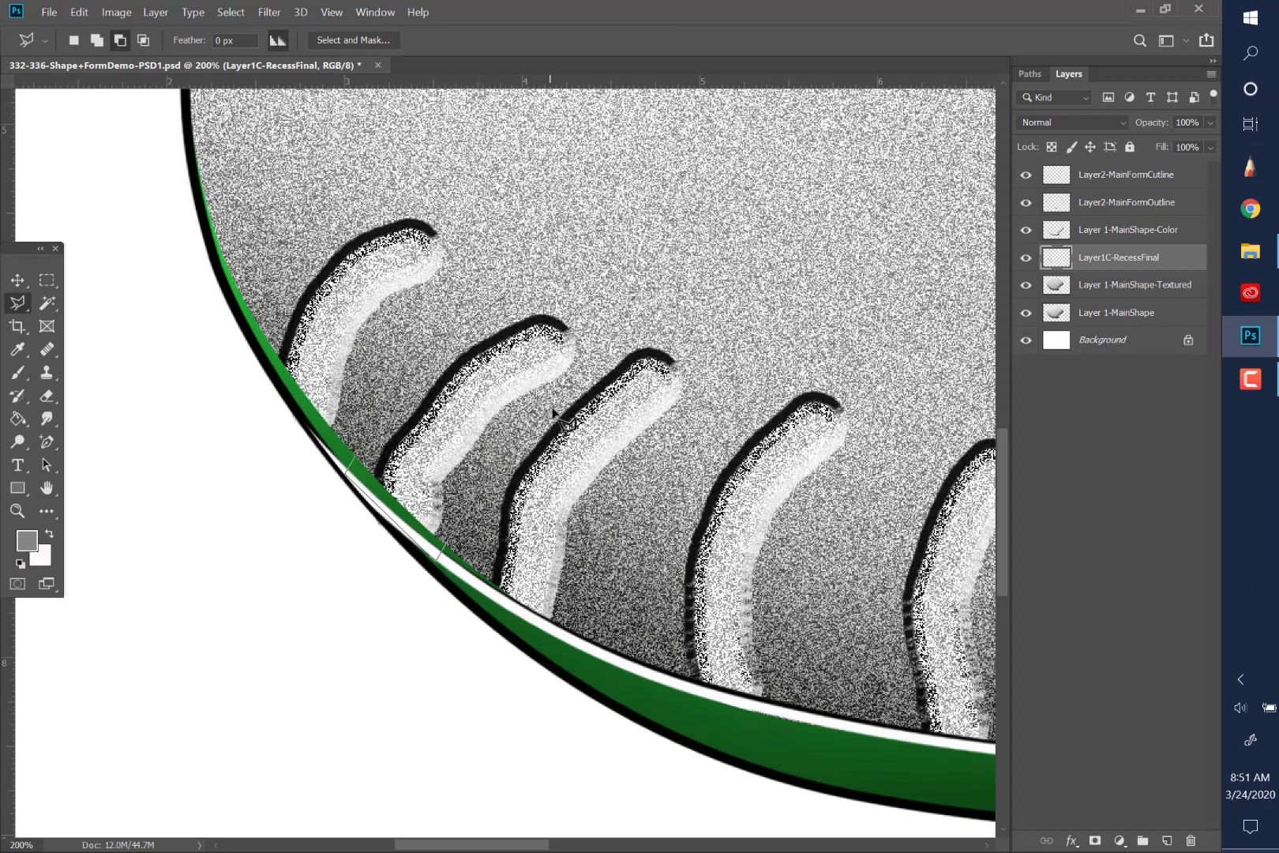
{"action": "left_click", "coordinate": [596, 322]}
{"action": "left_click", "coordinate": [572, 300]}
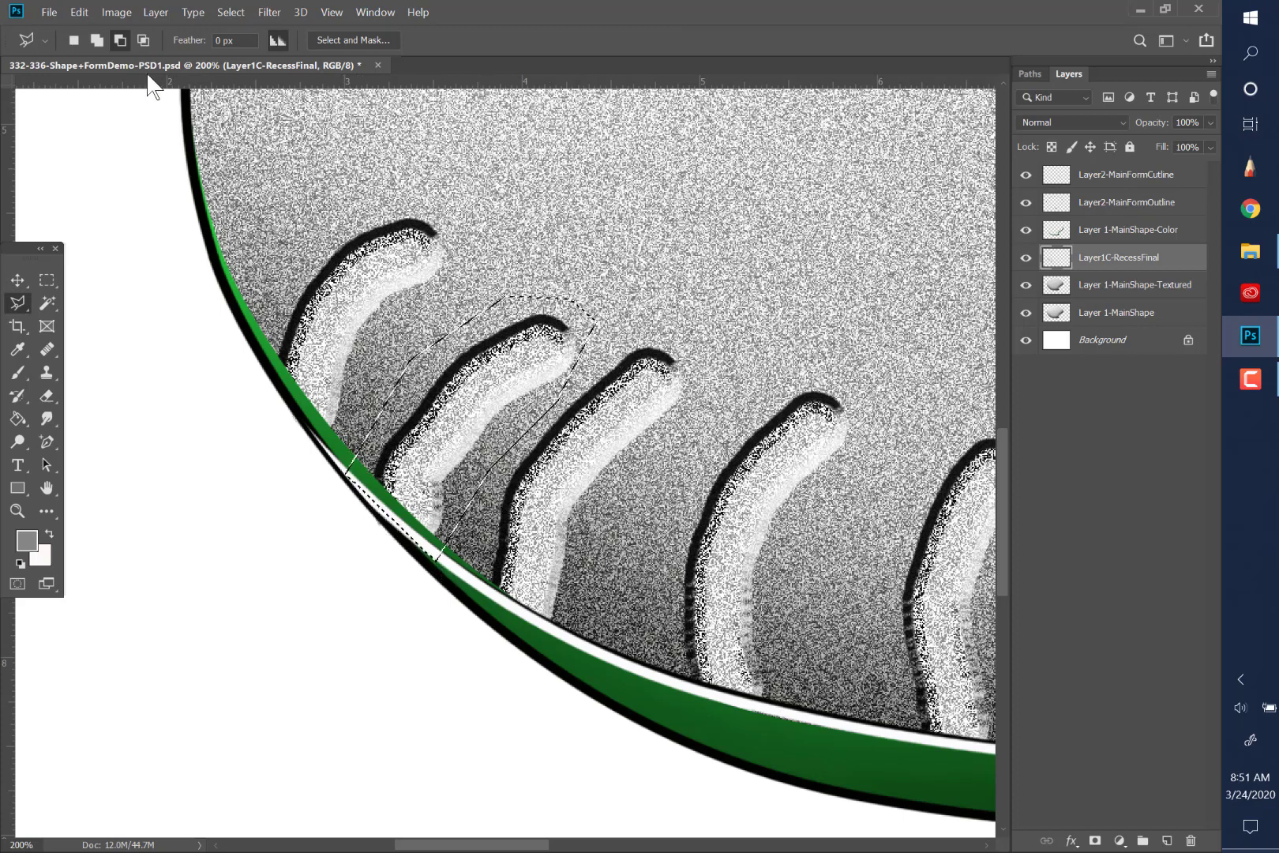
{"action": "left_click", "coordinate": [79, 13]}
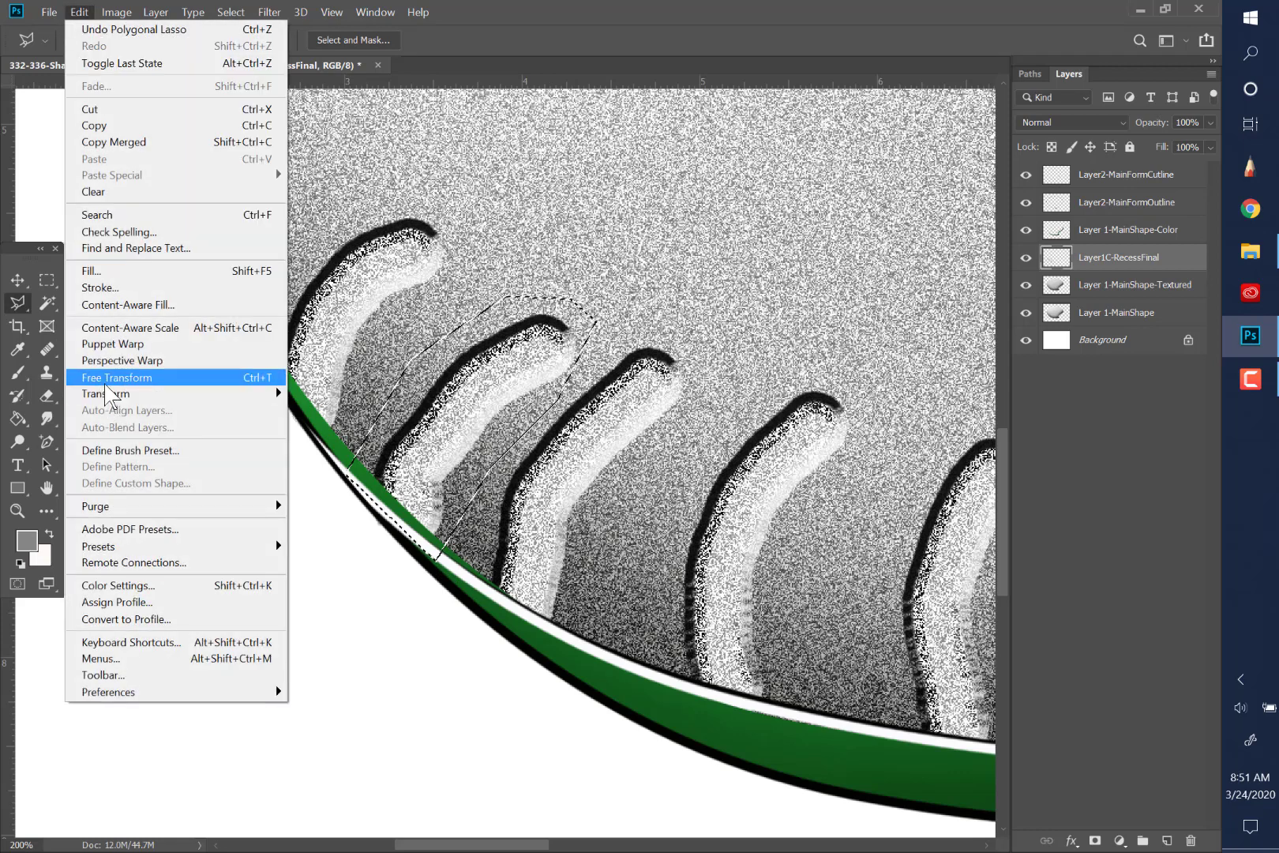
{"action": "left_click", "coordinate": [142, 378]}
{"action": "left_click_drag", "start_coordinate": [315, 585], "coordinate": [346, 620]}
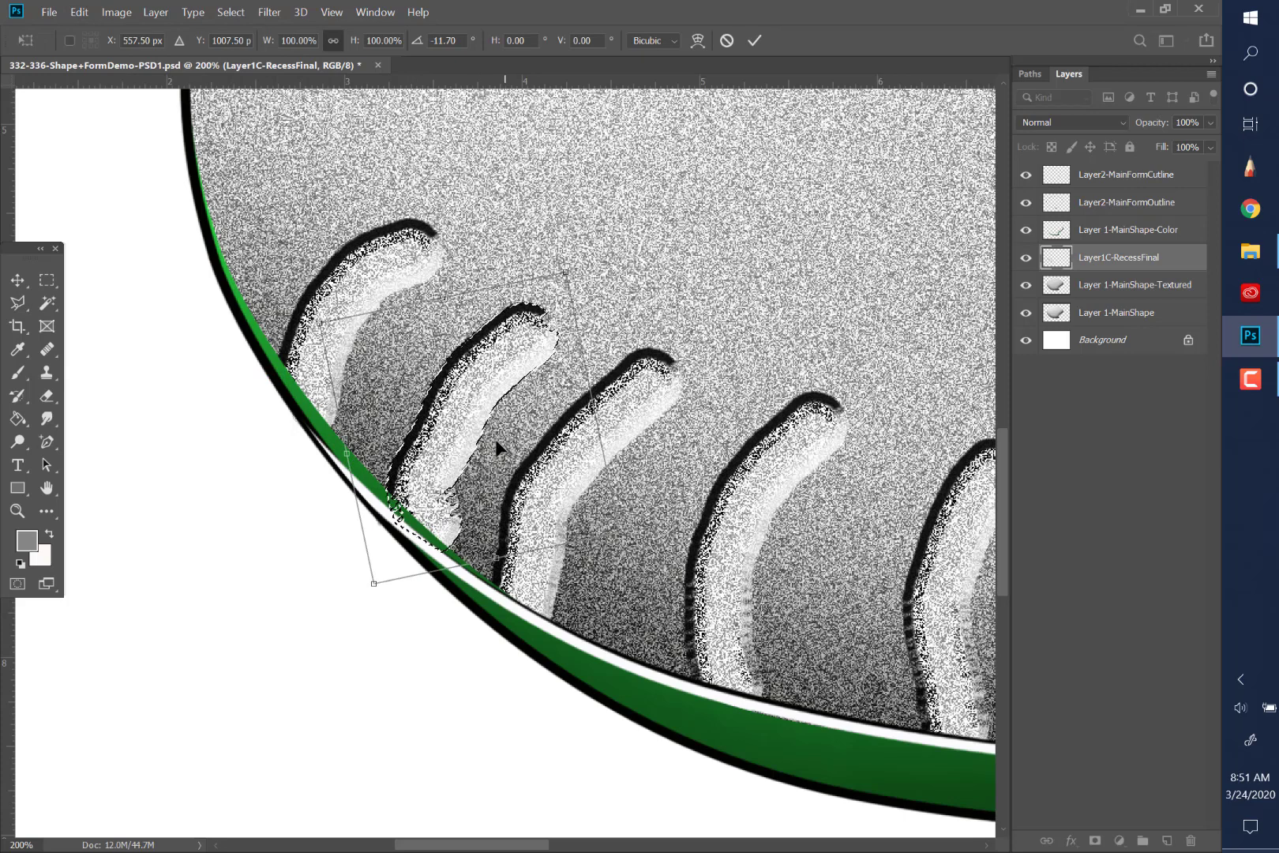
{"action": "left_click_drag", "start_coordinate": [497, 444], "coordinate": [493, 441]}
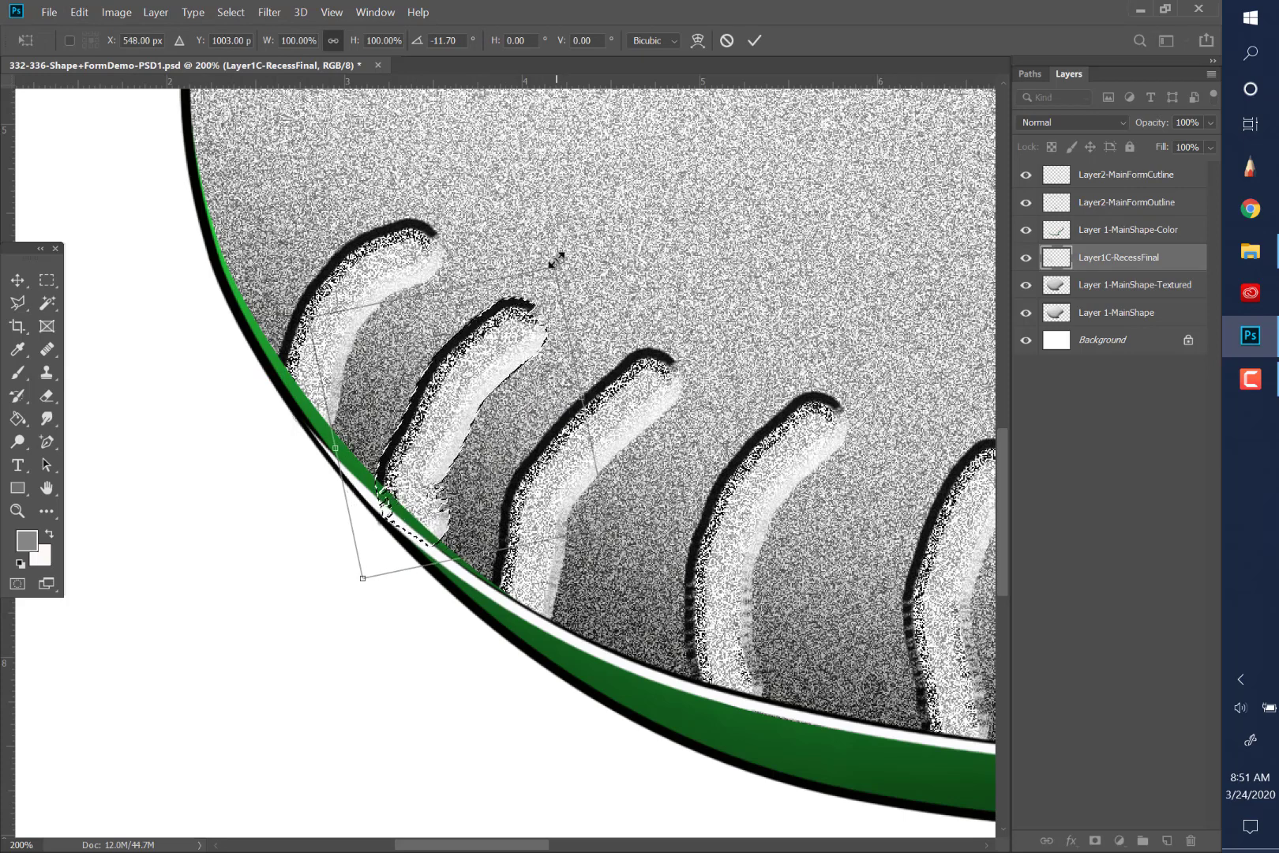
{"action": "left_click_drag", "start_coordinate": [555, 264], "coordinate": [559, 255]}
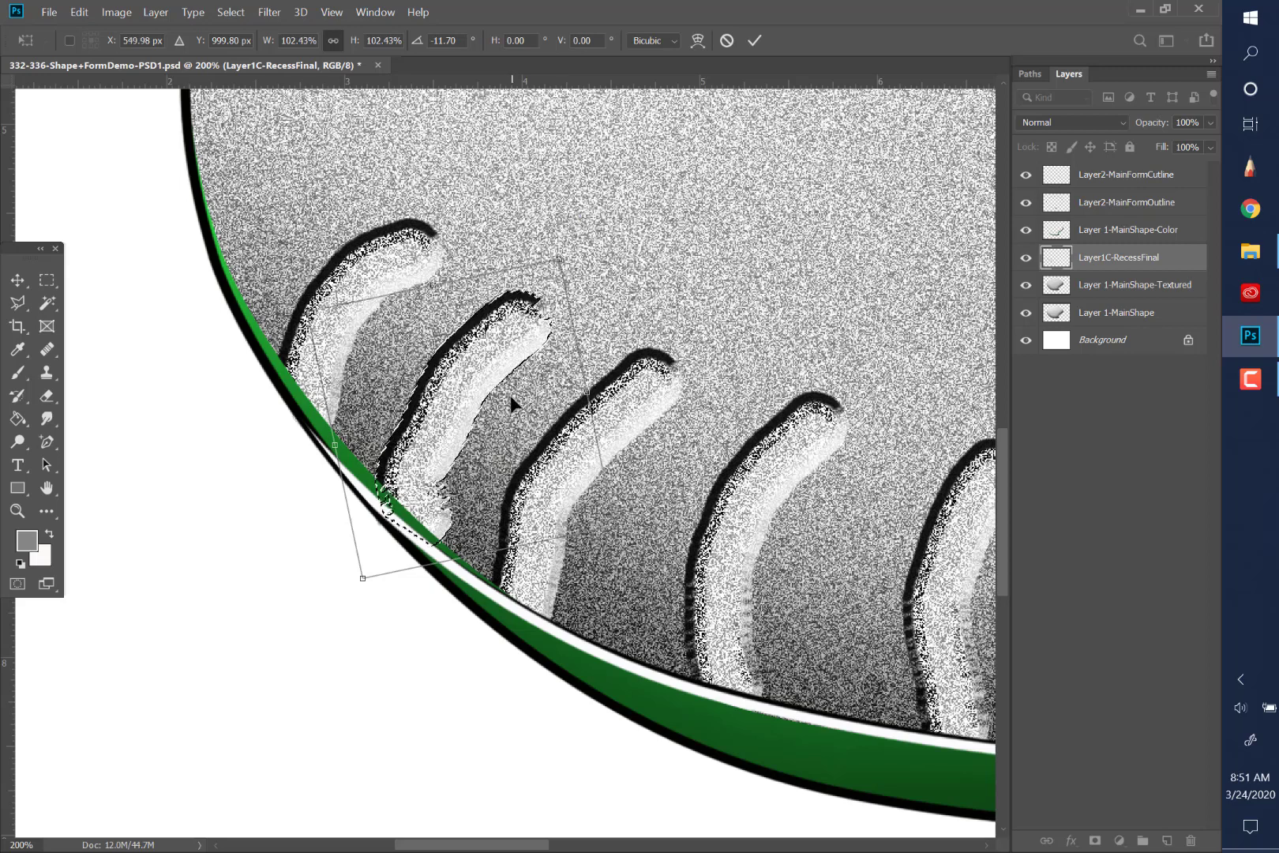
{"action": "left_click_drag", "start_coordinate": [511, 402], "coordinate": [513, 399]}
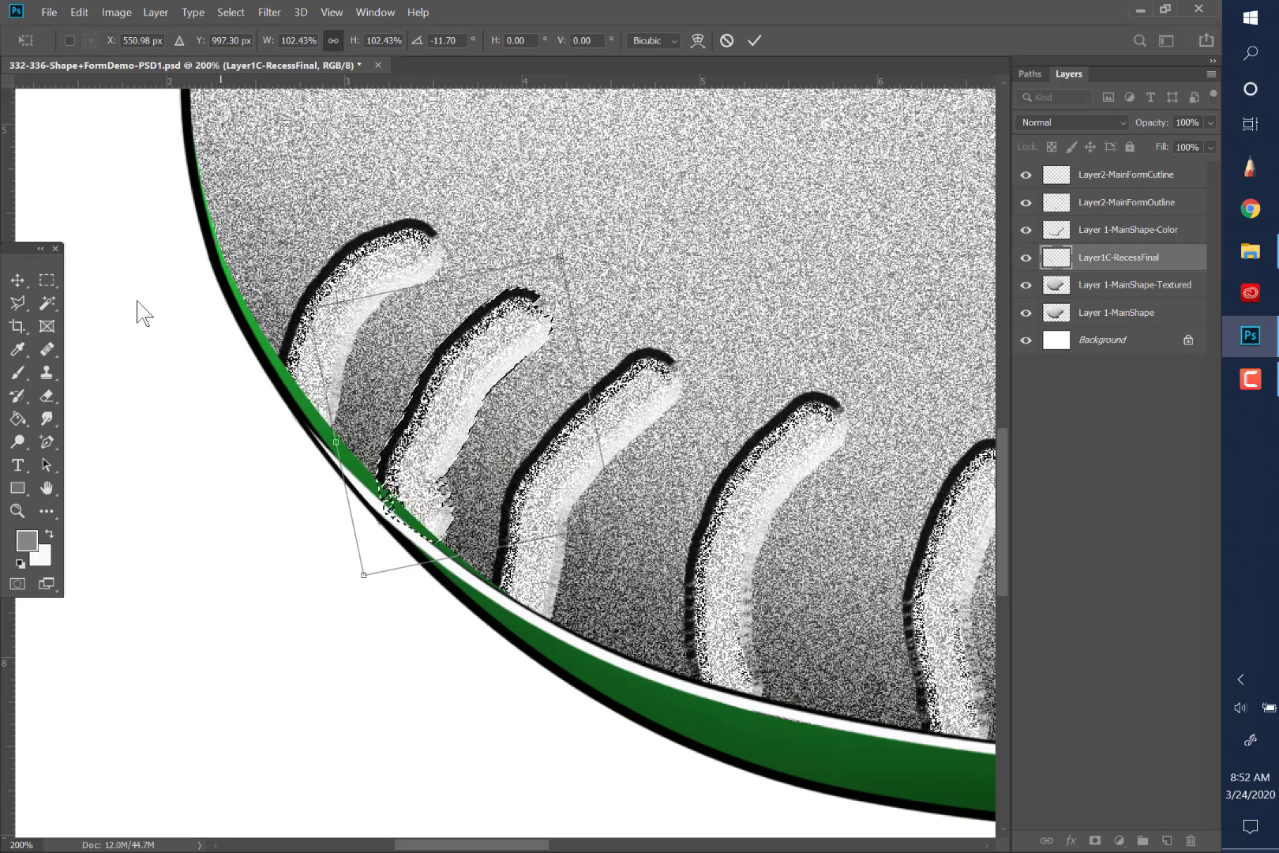
{"action": "left_click", "coordinate": [46, 280]}
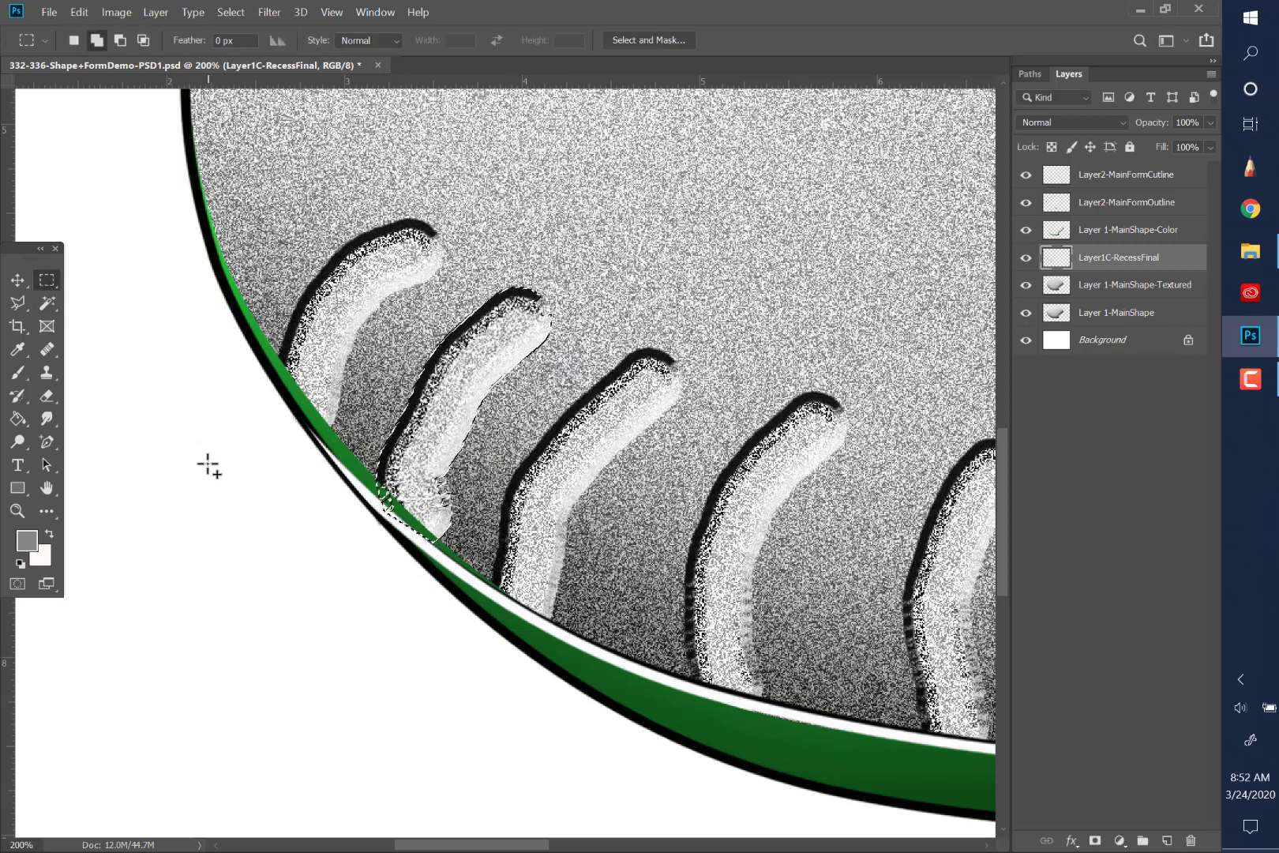
{"action": "left_click", "coordinate": [240, 13]}
{"action": "left_click", "coordinate": [233, 49]}
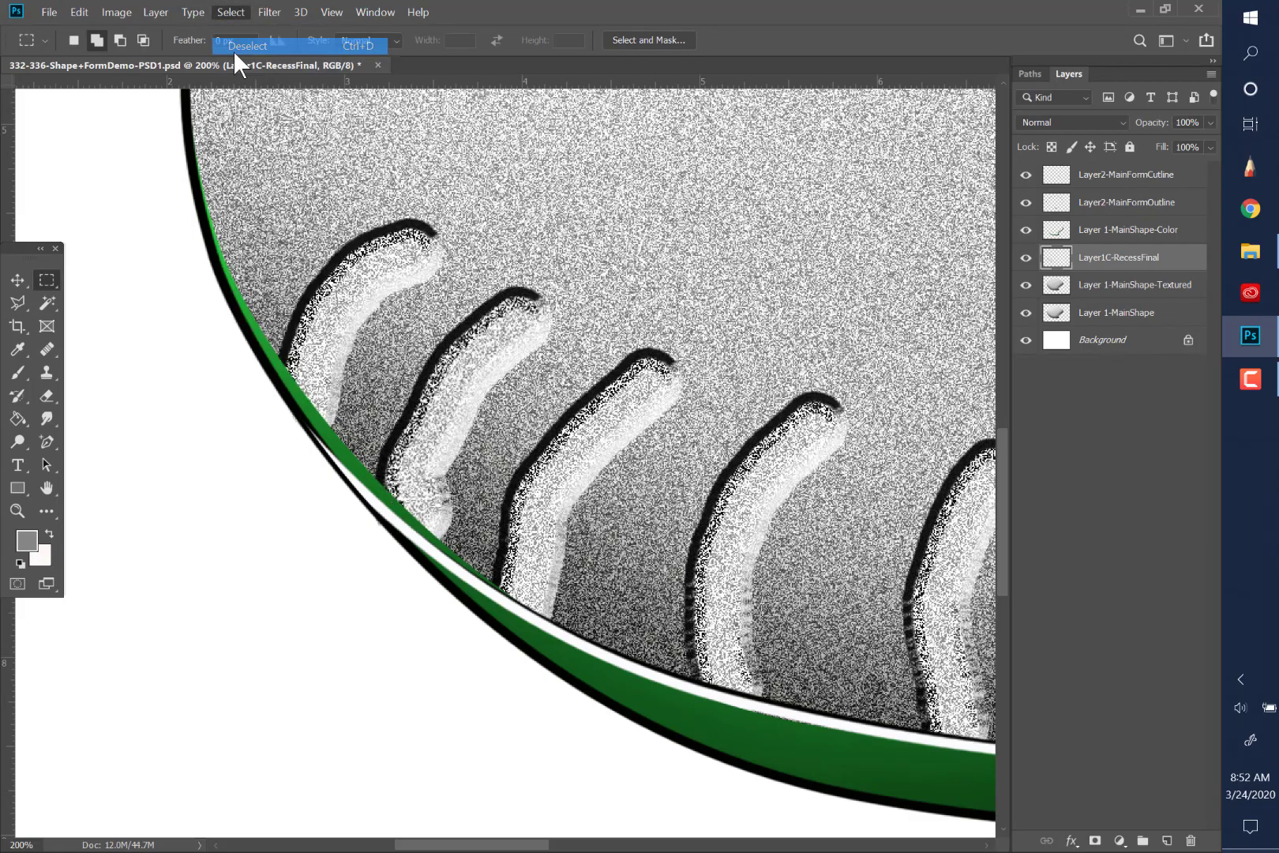
{"action": "left_click", "coordinate": [328, 12]}
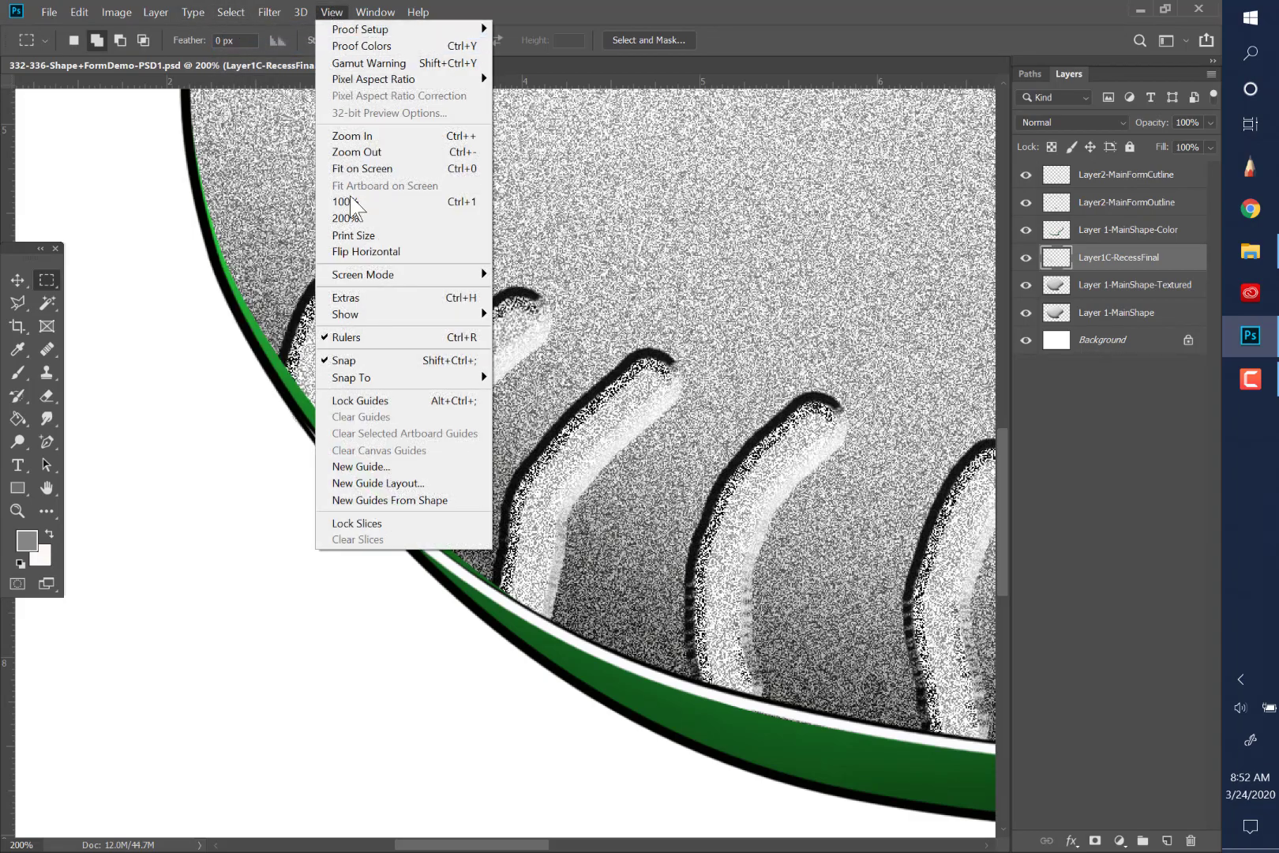
{"action": "left_click", "coordinate": [355, 175]}
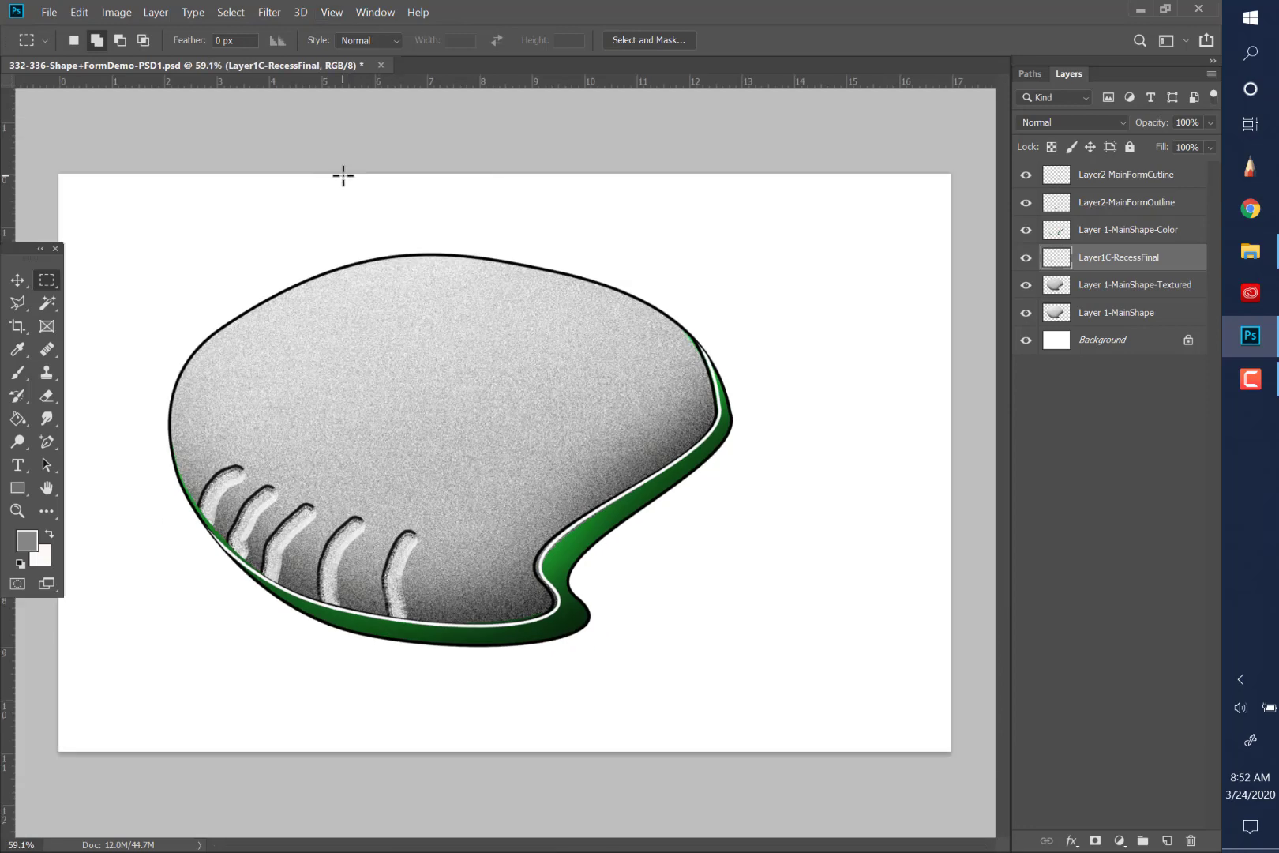